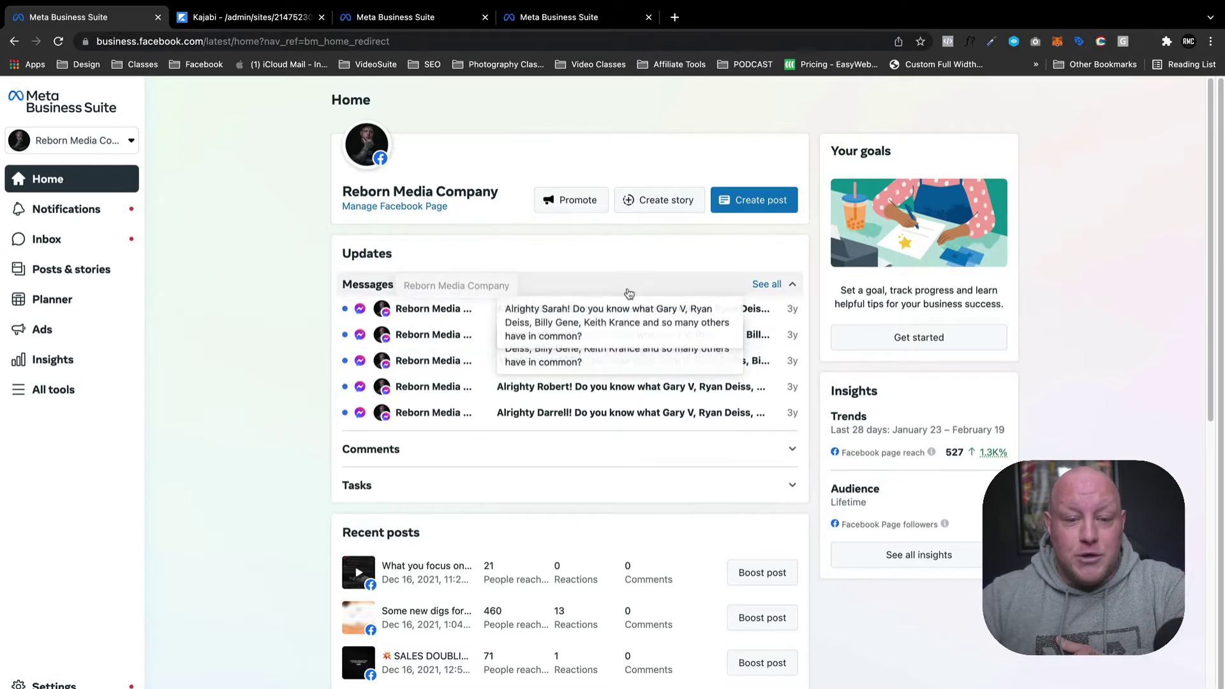
Open the full Business Settings in a new tab from Settings' More business settings.
{"action": "scroll", "coordinate": [492, 423], "scroll_direction": "down", "scroll_amount": 7}
{"action": "scroll", "coordinate": [457, 423], "scroll_direction": "up", "scroll_amount": 7}
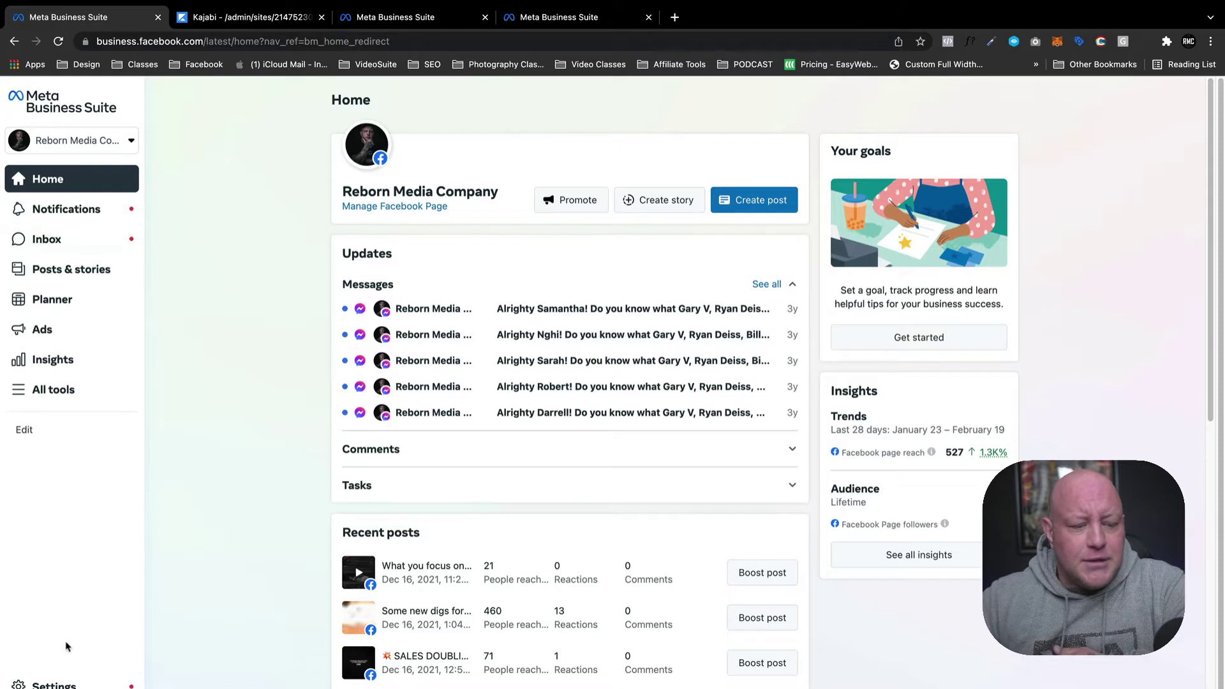
{"action": "left_click", "coordinate": [57, 684]}
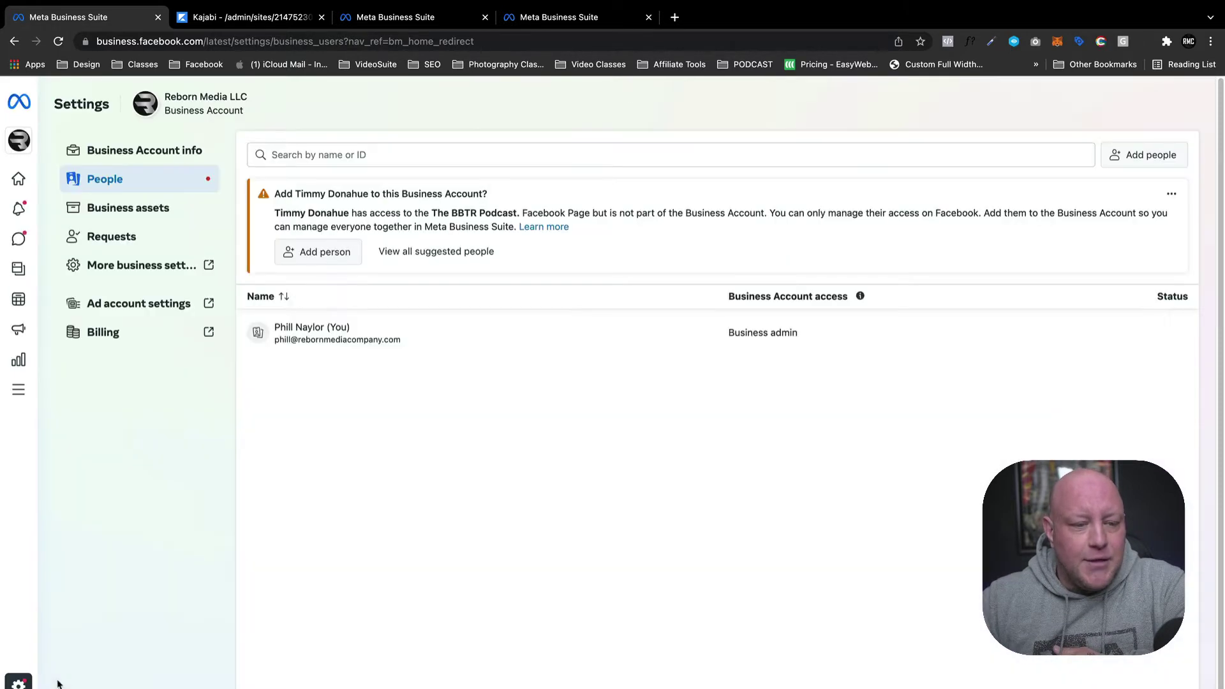
{"action": "left_click", "coordinate": [151, 263]}
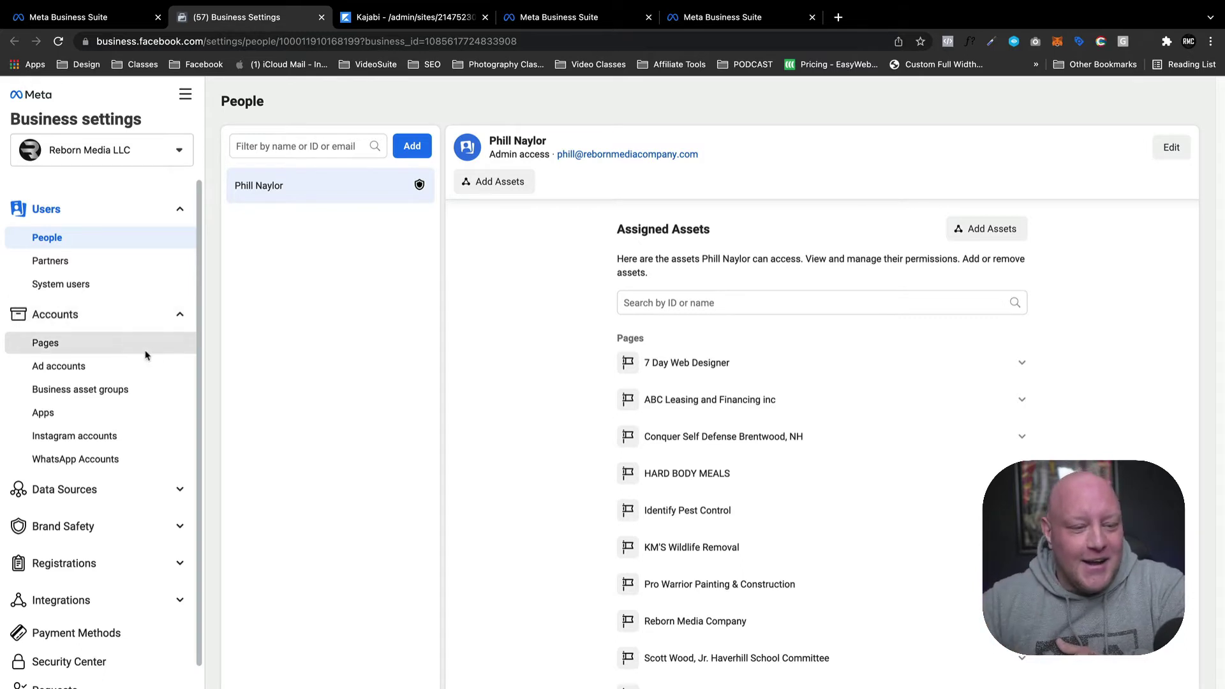
Show the business's Pixels under Data Sources, review the existing pixels, and begin adding one.
{"action": "scroll", "coordinate": [156, 354], "scroll_direction": "down", "scroll_amount": 1}
{"action": "left_click", "coordinate": [89, 459]}
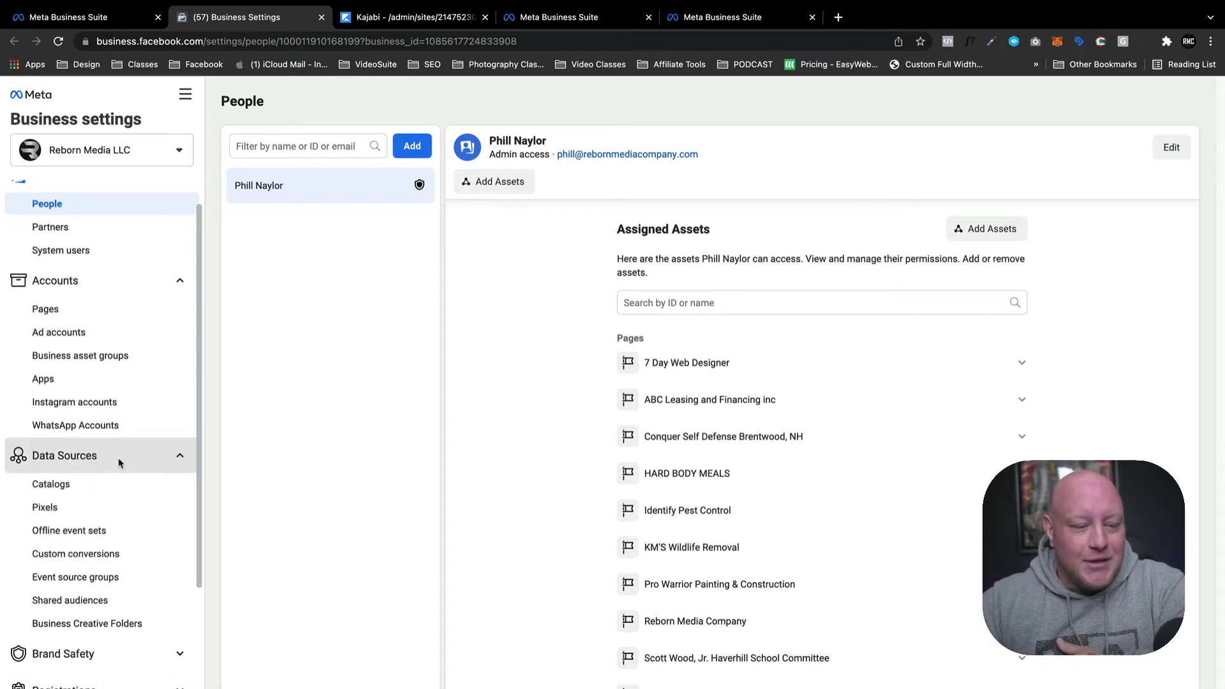
{"action": "left_click", "coordinate": [151, 515]}
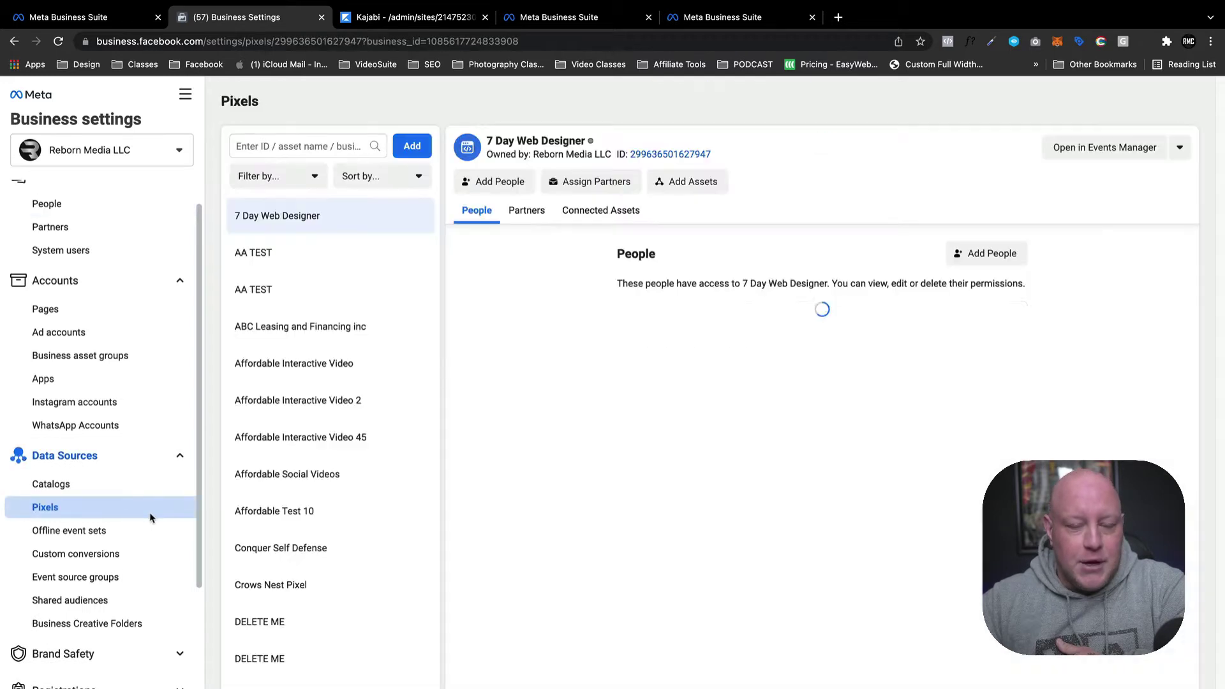
{"action": "scroll", "coordinate": [328, 469], "scroll_direction": "down", "scroll_amount": 5}
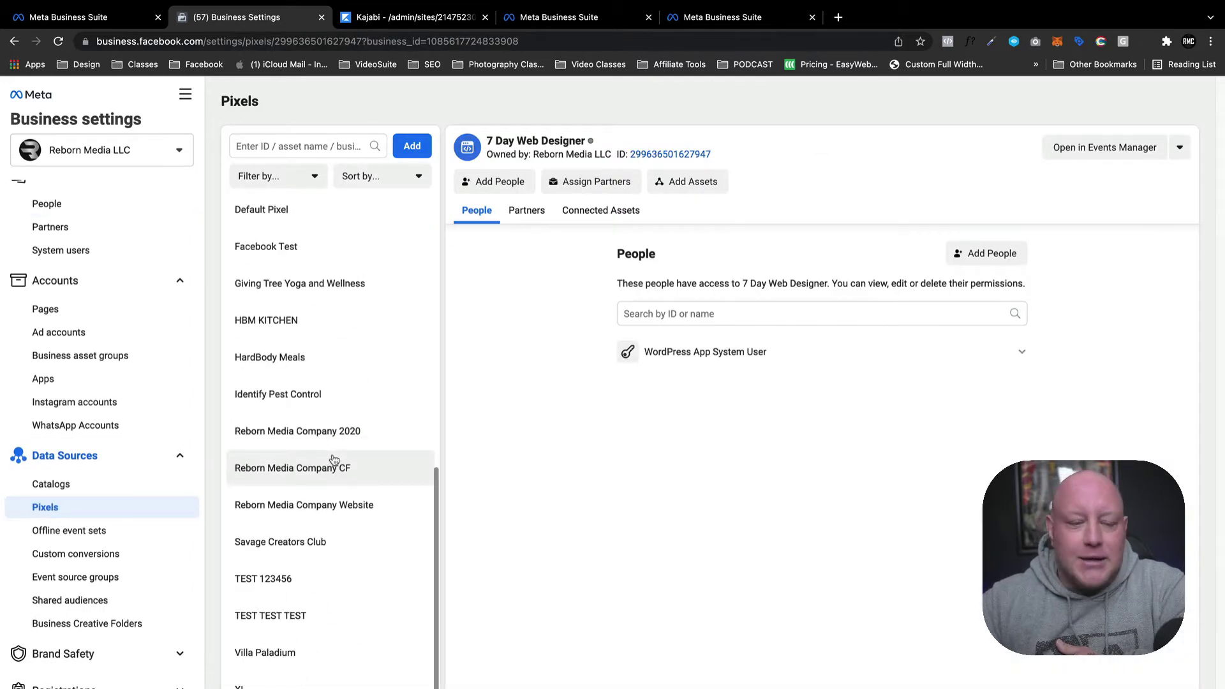
{"action": "scroll", "coordinate": [323, 485], "scroll_direction": "up", "scroll_amount": 10}
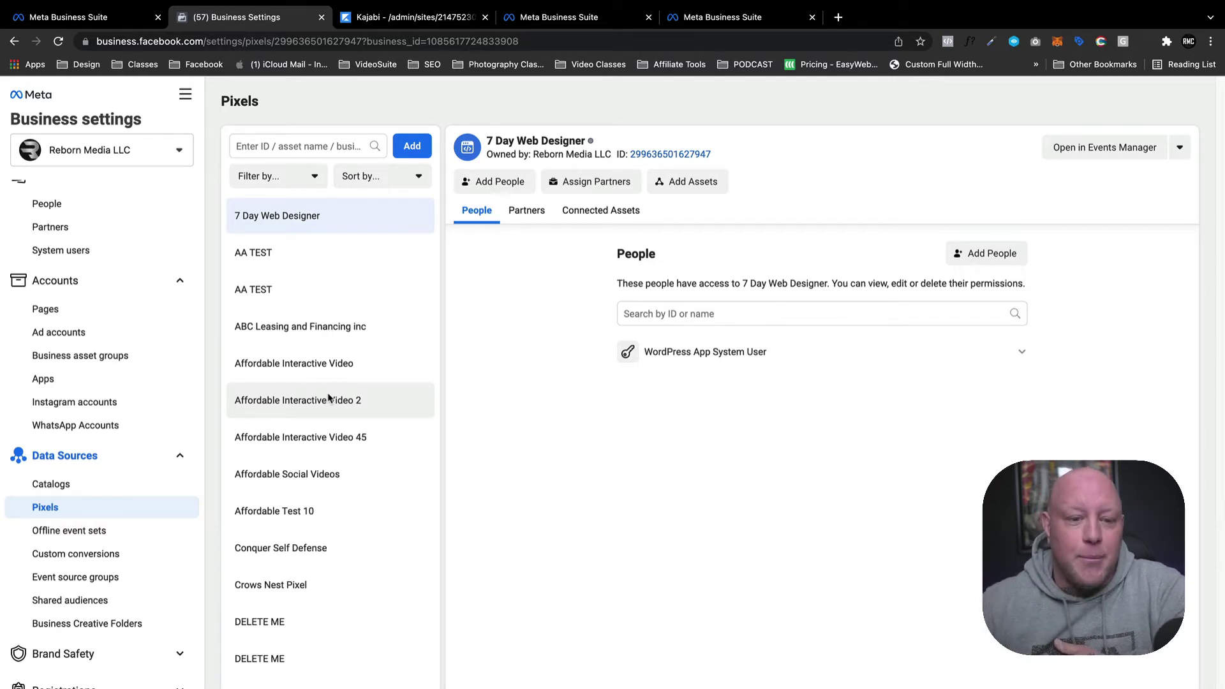
{"action": "scroll", "coordinate": [328, 398], "scroll_direction": "down", "scroll_amount": 5}
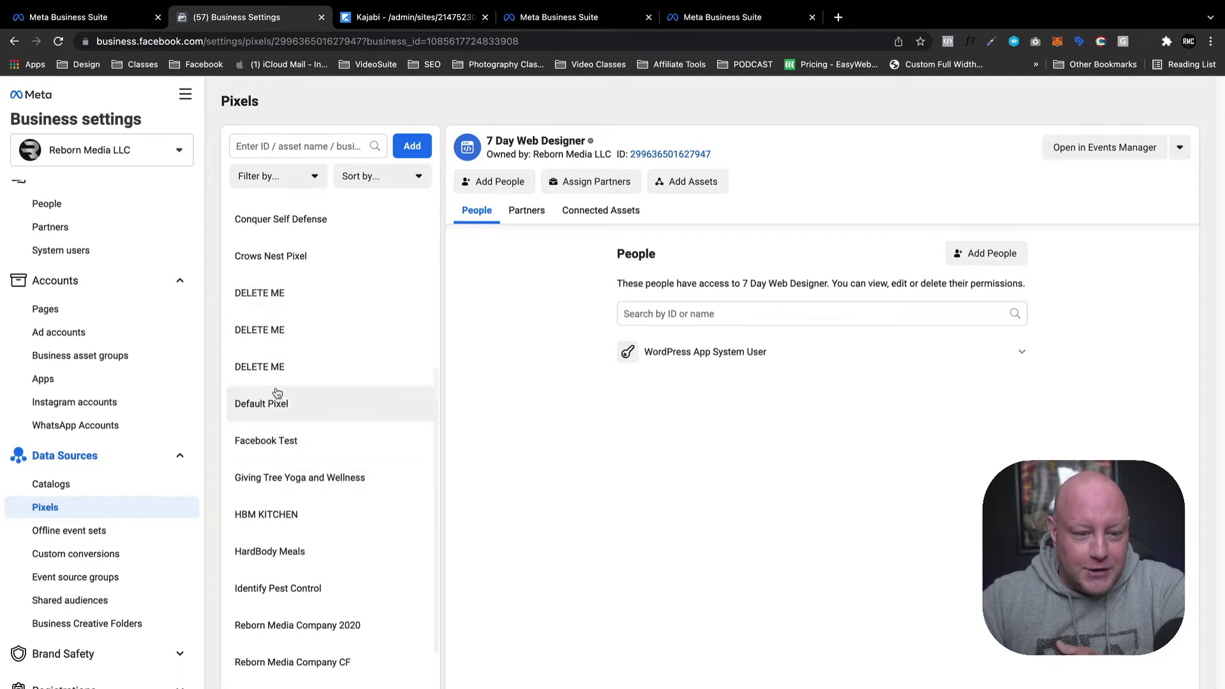
{"action": "scroll", "coordinate": [343, 504], "scroll_direction": "down", "scroll_amount": 1}
{"action": "scroll", "coordinate": [345, 533], "scroll_direction": "up", "scroll_amount": 6}
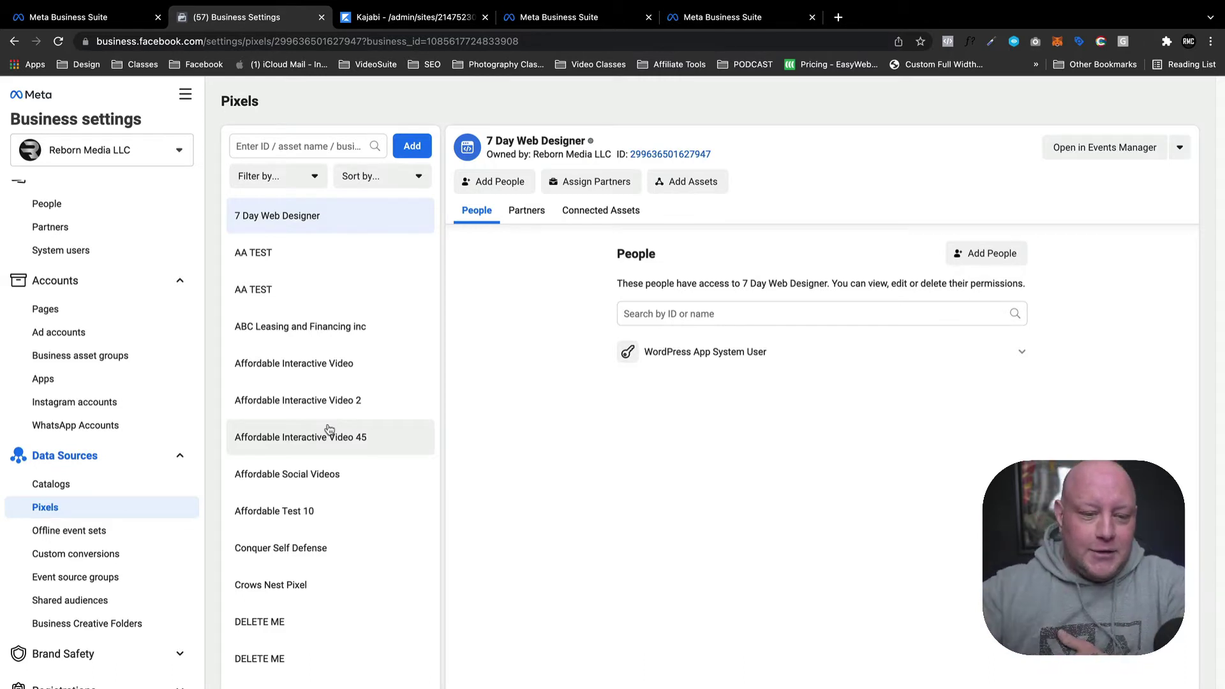
{"action": "scroll", "coordinate": [322, 542], "scroll_direction": "down", "scroll_amount": 1}
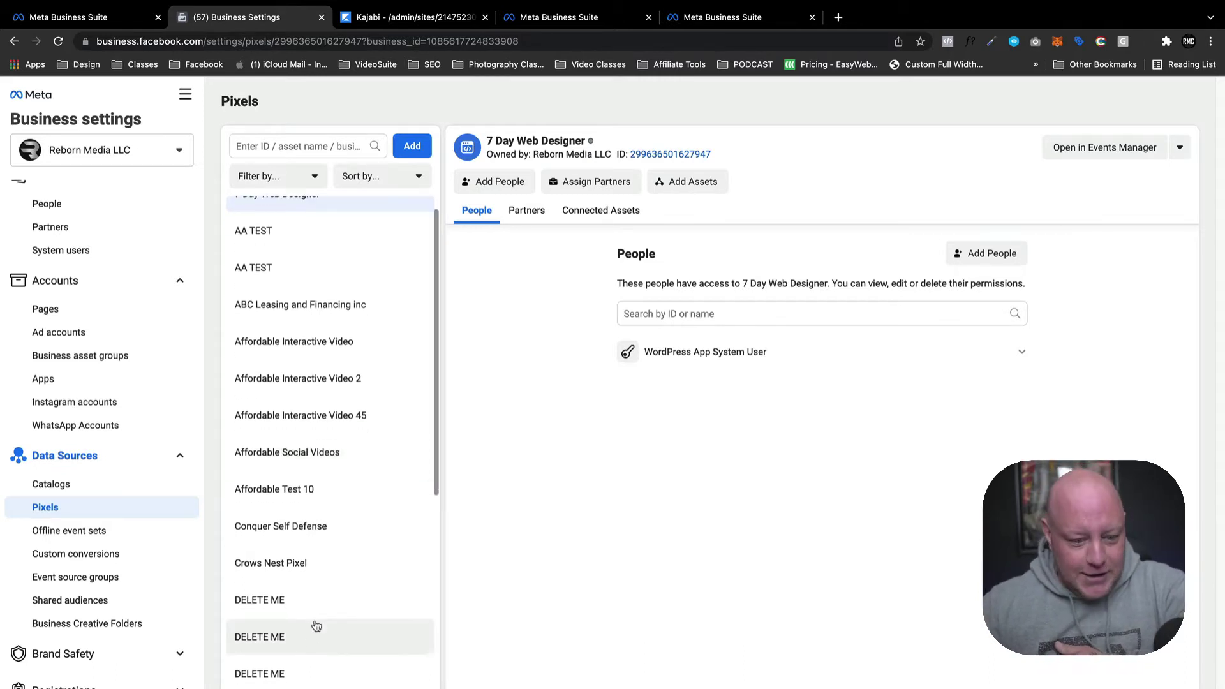
{"action": "scroll", "coordinate": [297, 648], "scroll_direction": "up", "scroll_amount": 1}
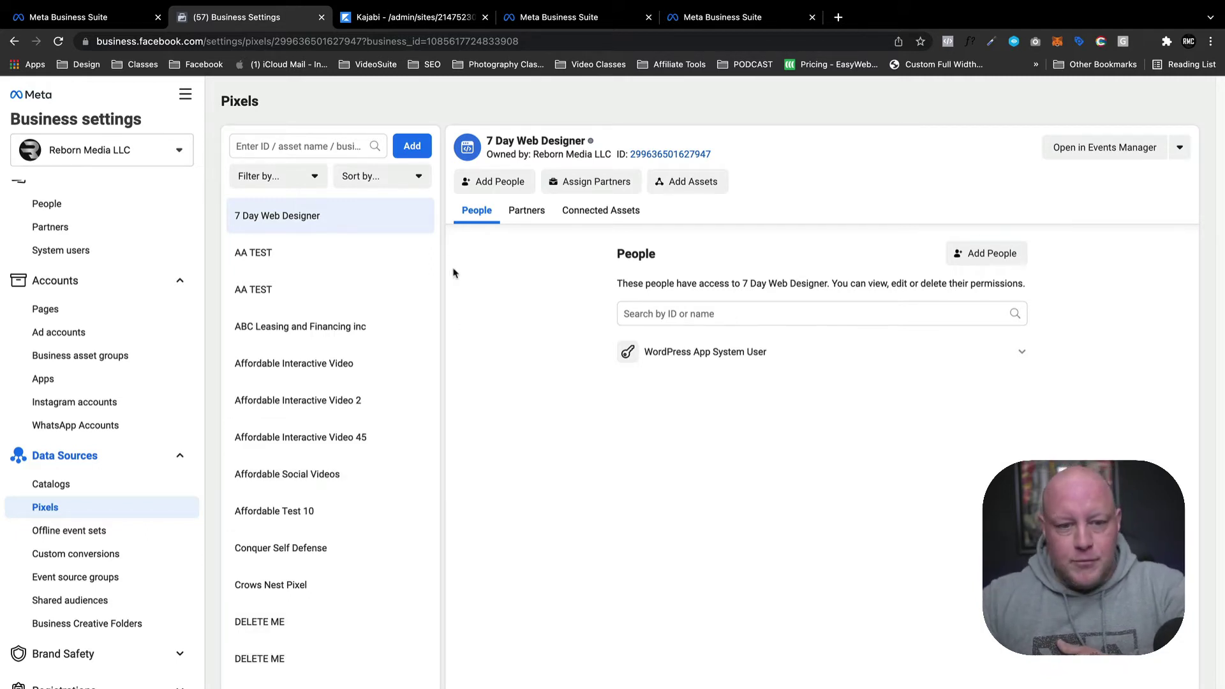
{"action": "left_click", "coordinate": [412, 147]}
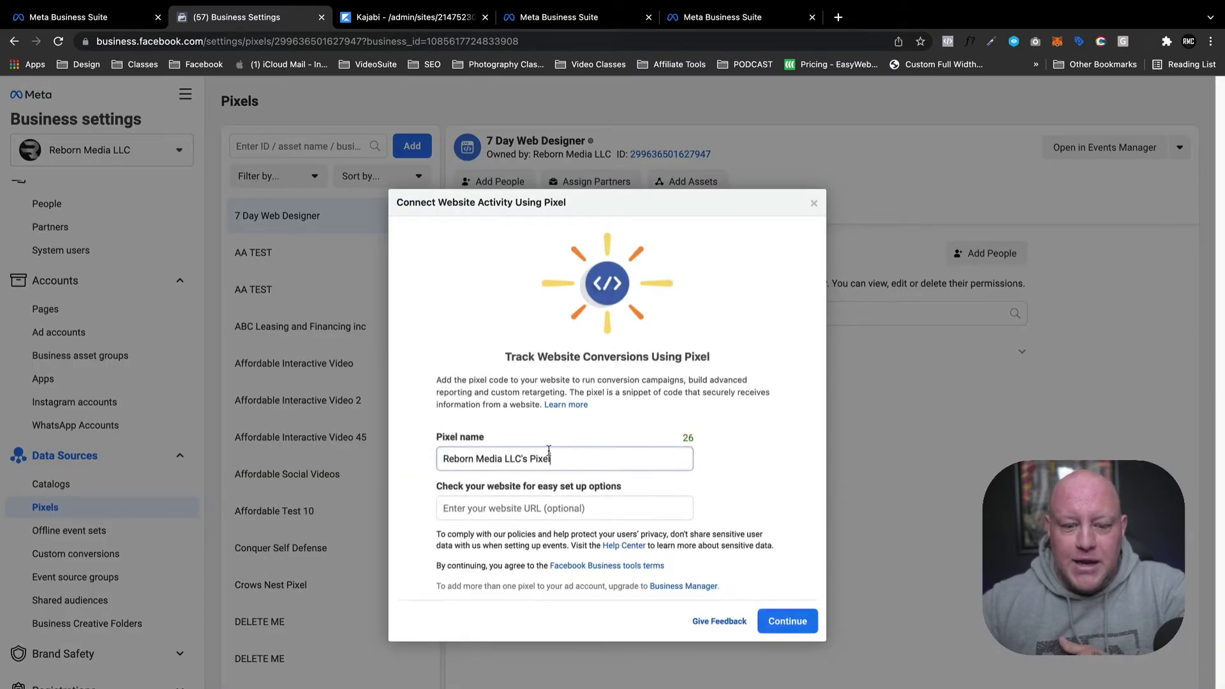
Replace the default pixel name with 'DELETE ME BUT YOU CAN'T'.
{"action": "left_click_drag", "start_coordinate": [565, 459], "coordinate": [412, 436]}
{"action": "type", "text": "DELETE "}
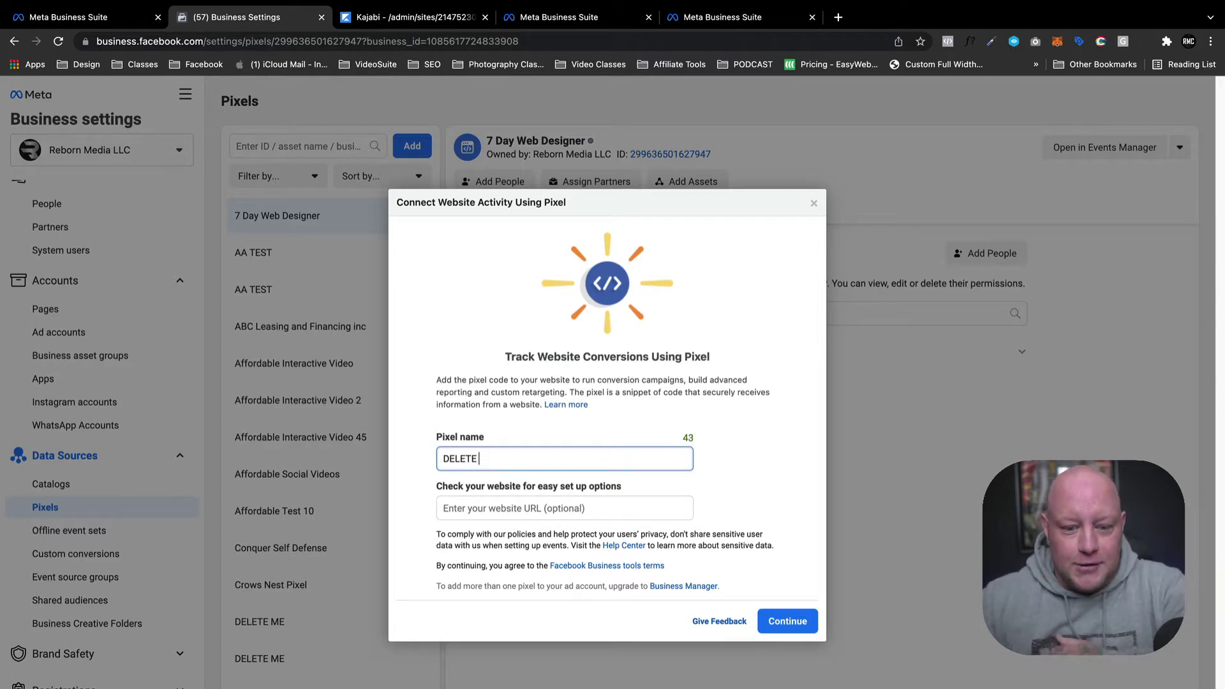
{"action": "type", "text": "ME BUT YOU CN"}
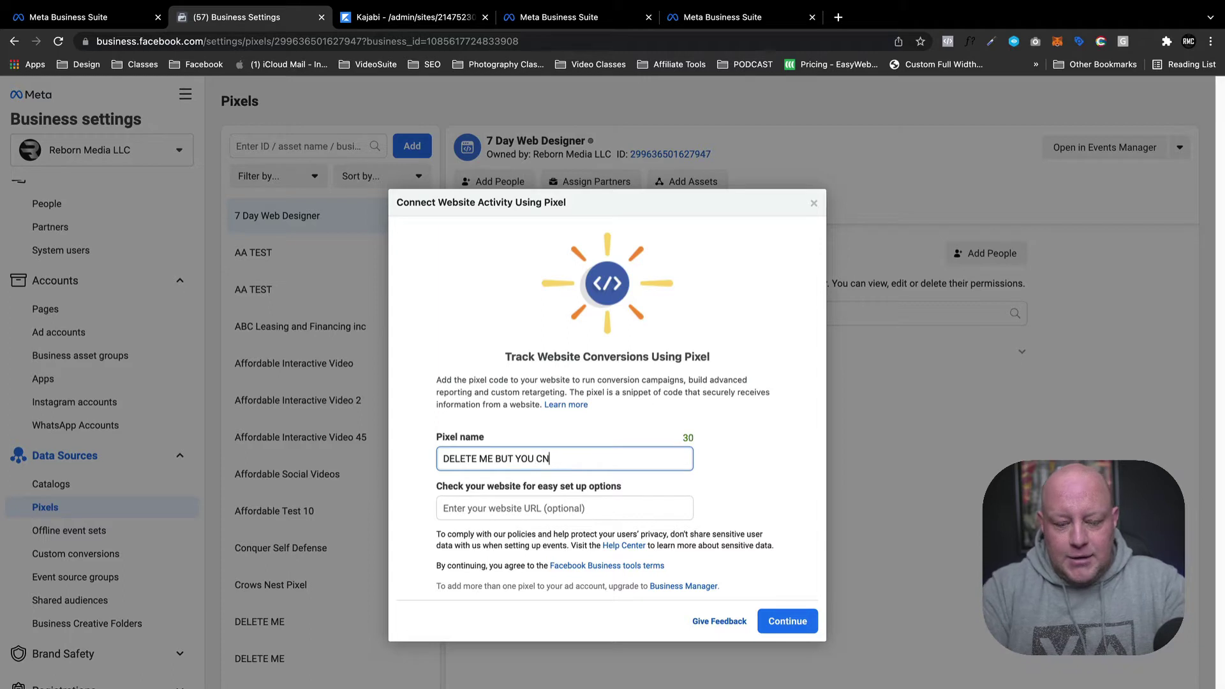
{"action": "key", "text": "BackSpace"}
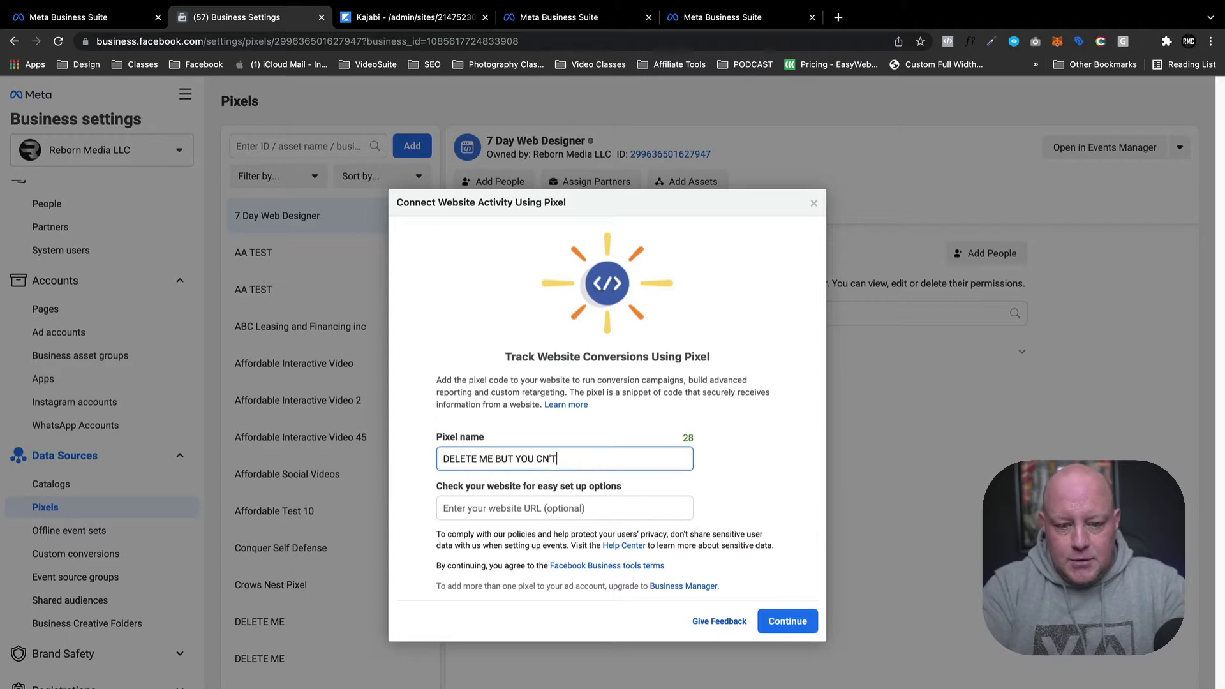
{"action": "type", "text": "an"}
{"action": "key", "text": "BackSpace"}
{"action": "key", "text": "BackSpace"}
{"action": "type", "text": "AN'T"}
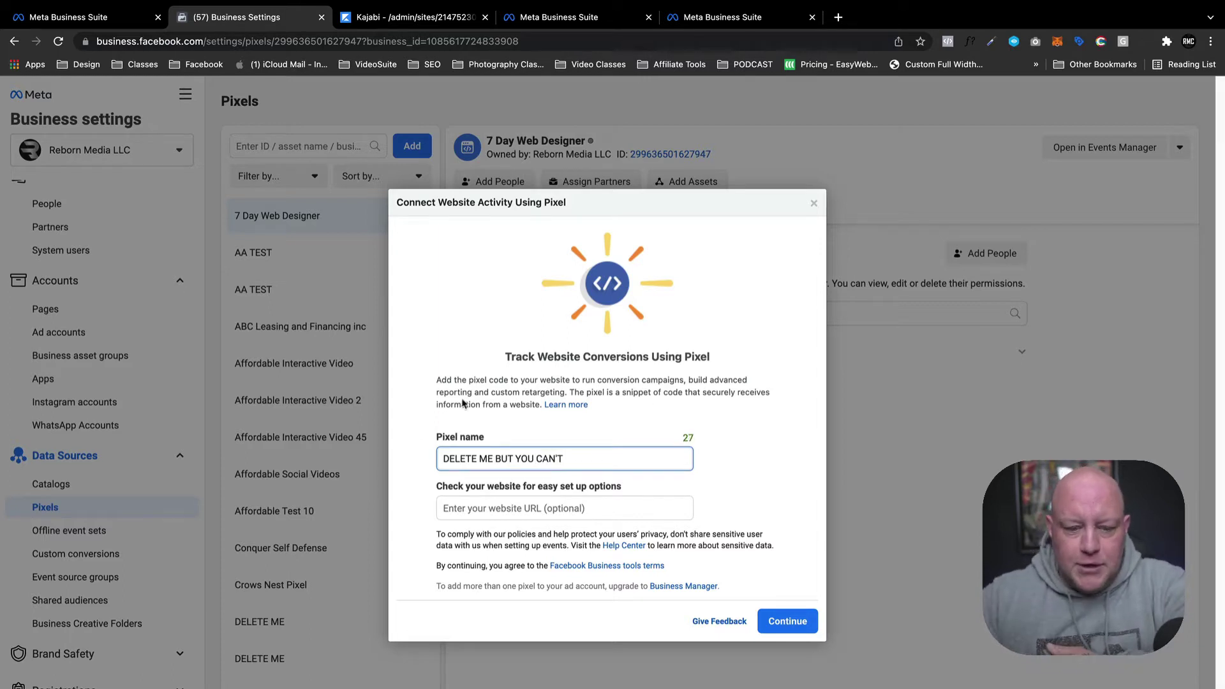
{"action": "left_click", "coordinate": [579, 520]}
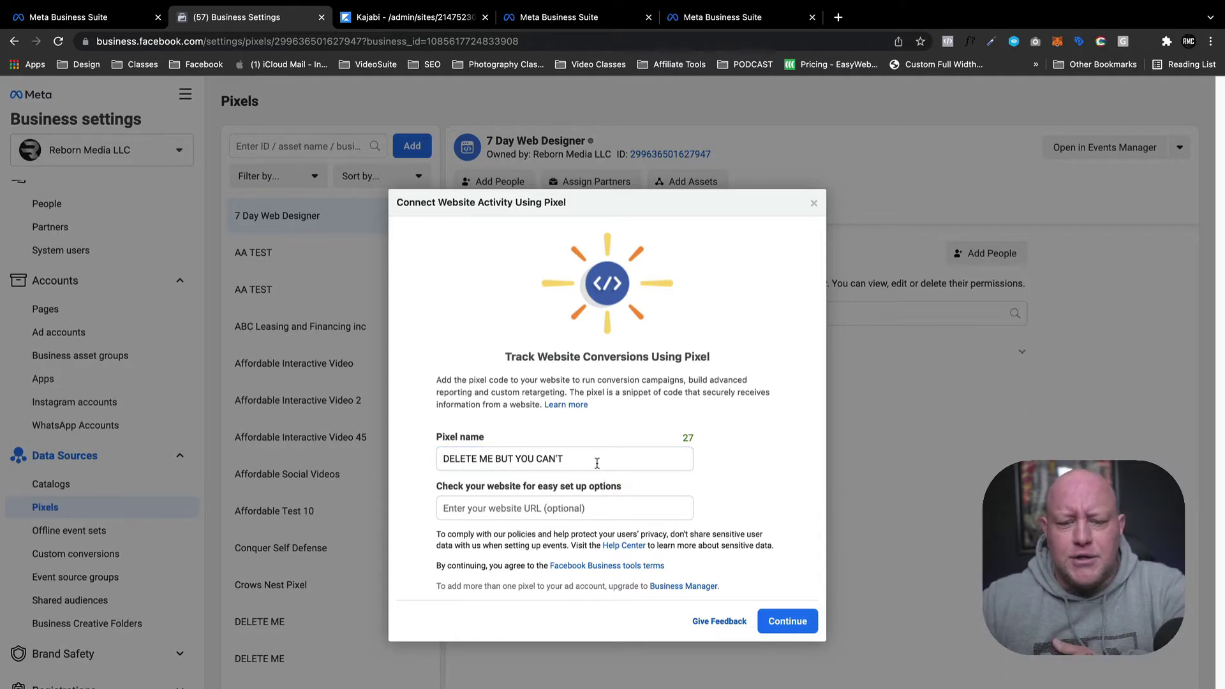
Create the pixel and dismiss its setup prompt.
{"action": "left_click_drag", "start_coordinate": [598, 464], "coordinate": [343, 419]}
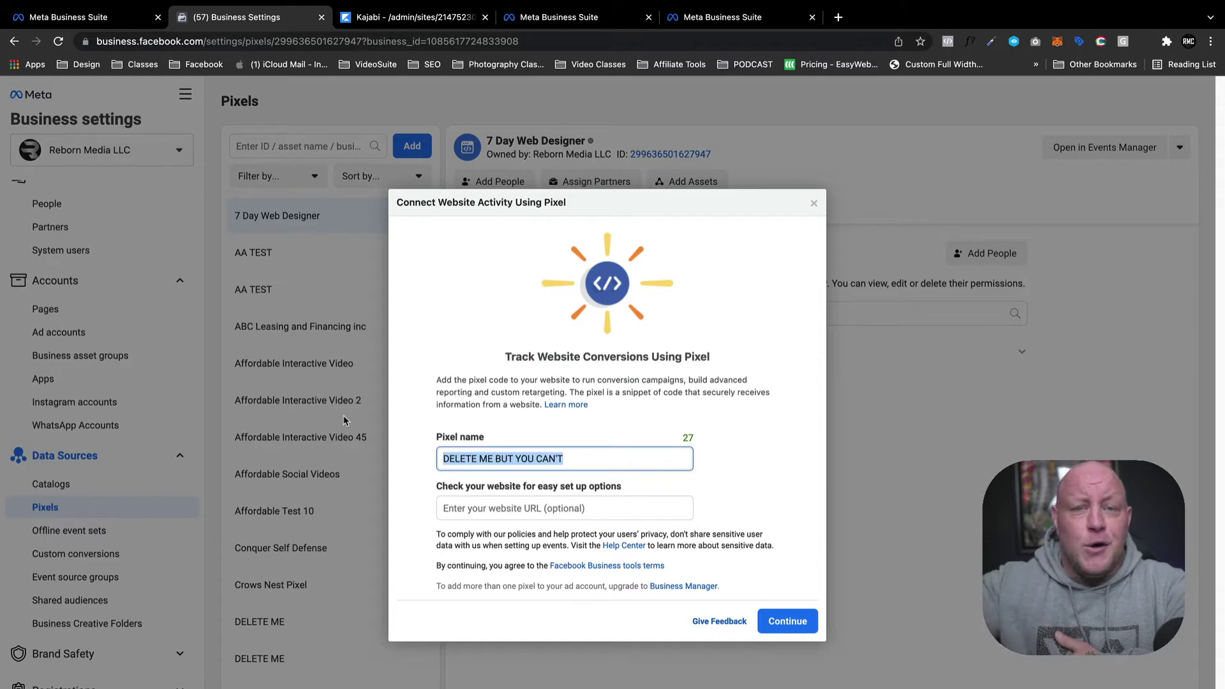
{"action": "left_click", "coordinate": [788, 622]}
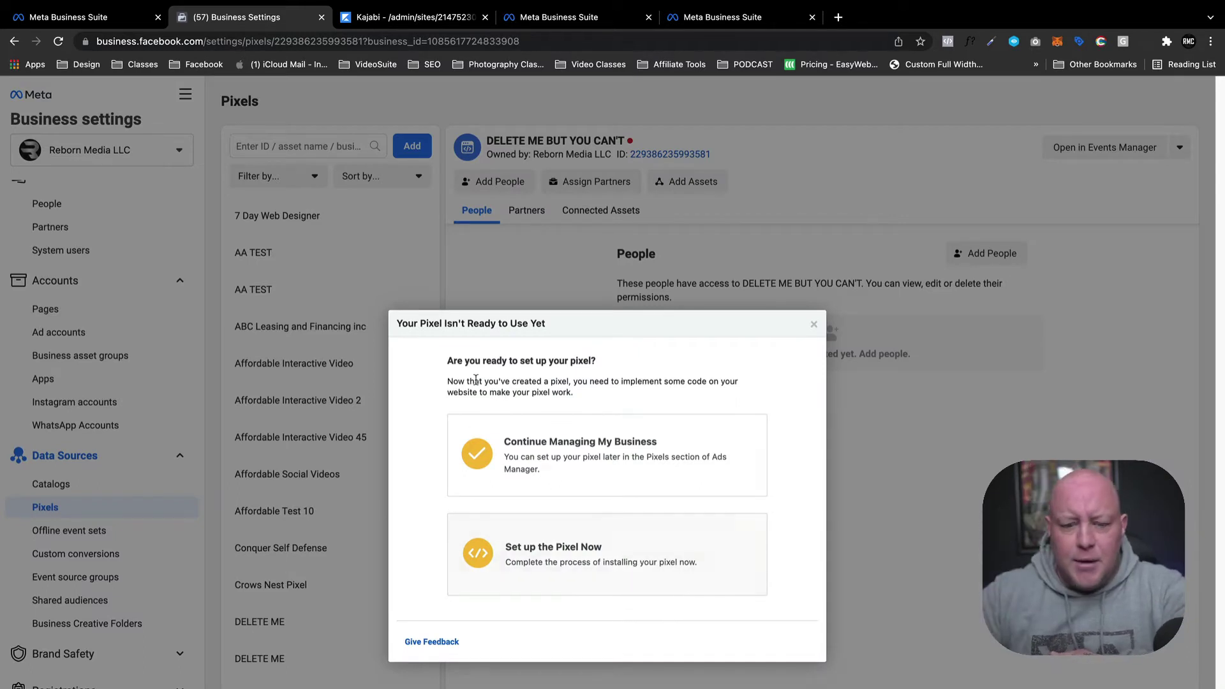
{"action": "left_click", "coordinate": [811, 325]}
Assign the admin user to the new pixel with full Manage Pixel control.
{"action": "scroll", "coordinate": [386, 350], "scroll_direction": "down", "scroll_amount": 2}
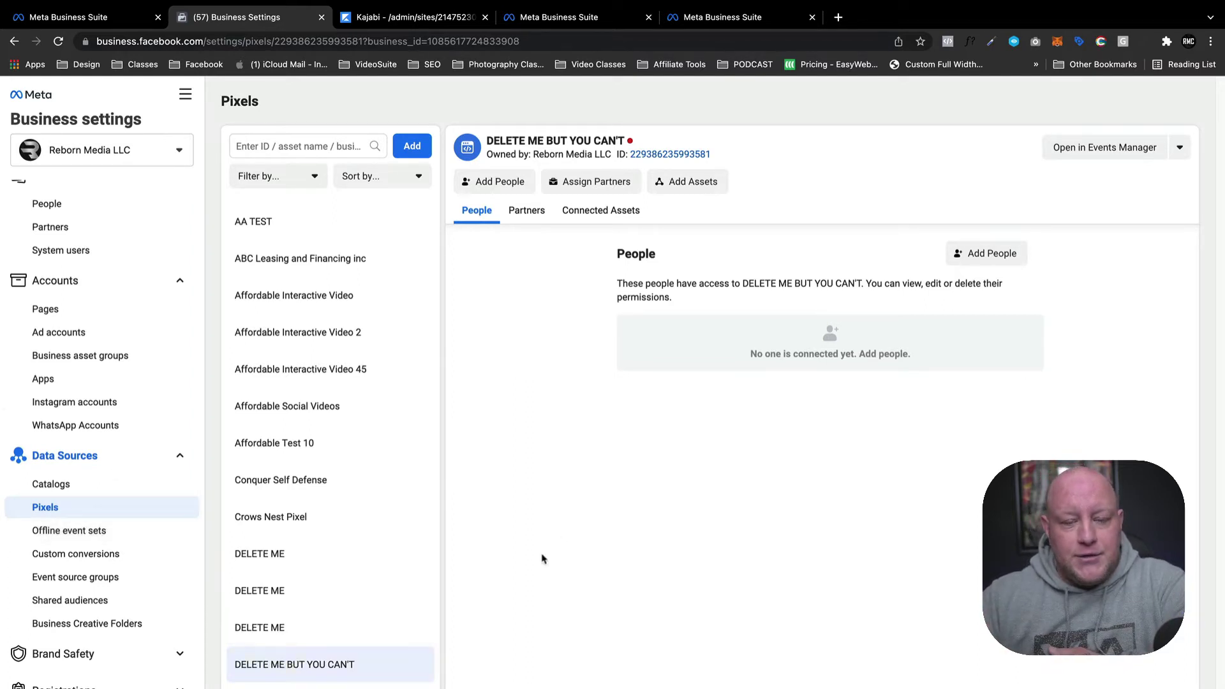
{"action": "left_click", "coordinate": [501, 185]}
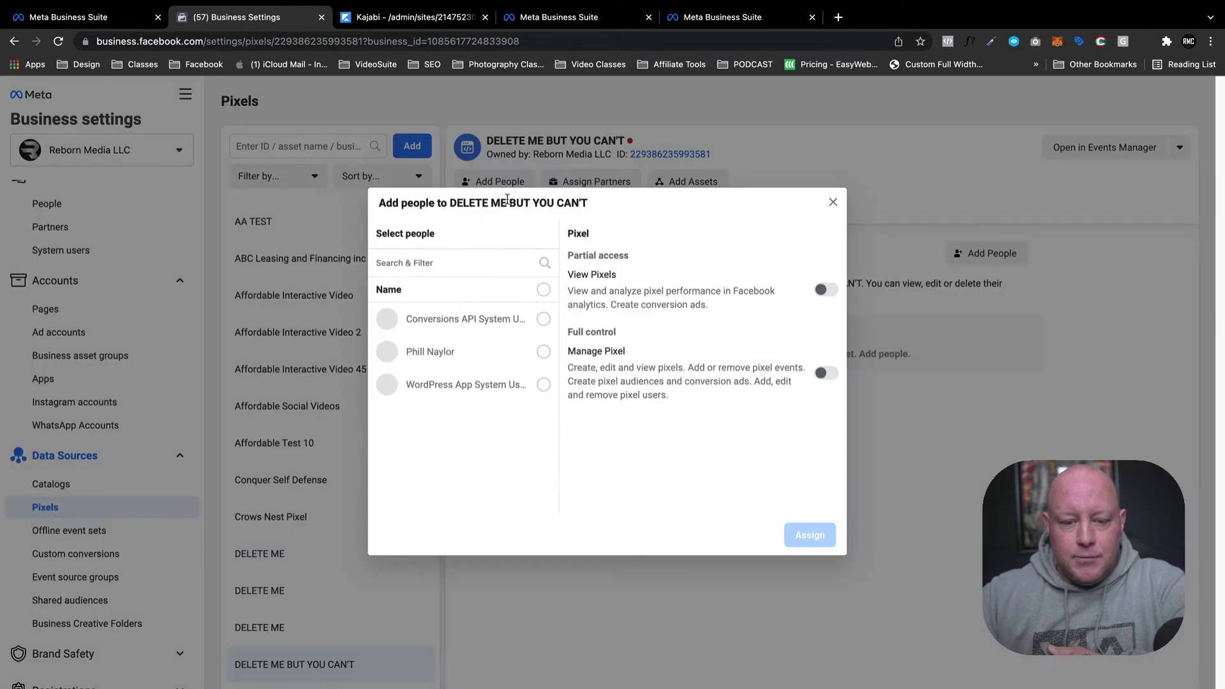
{"action": "left_click", "coordinate": [543, 353]}
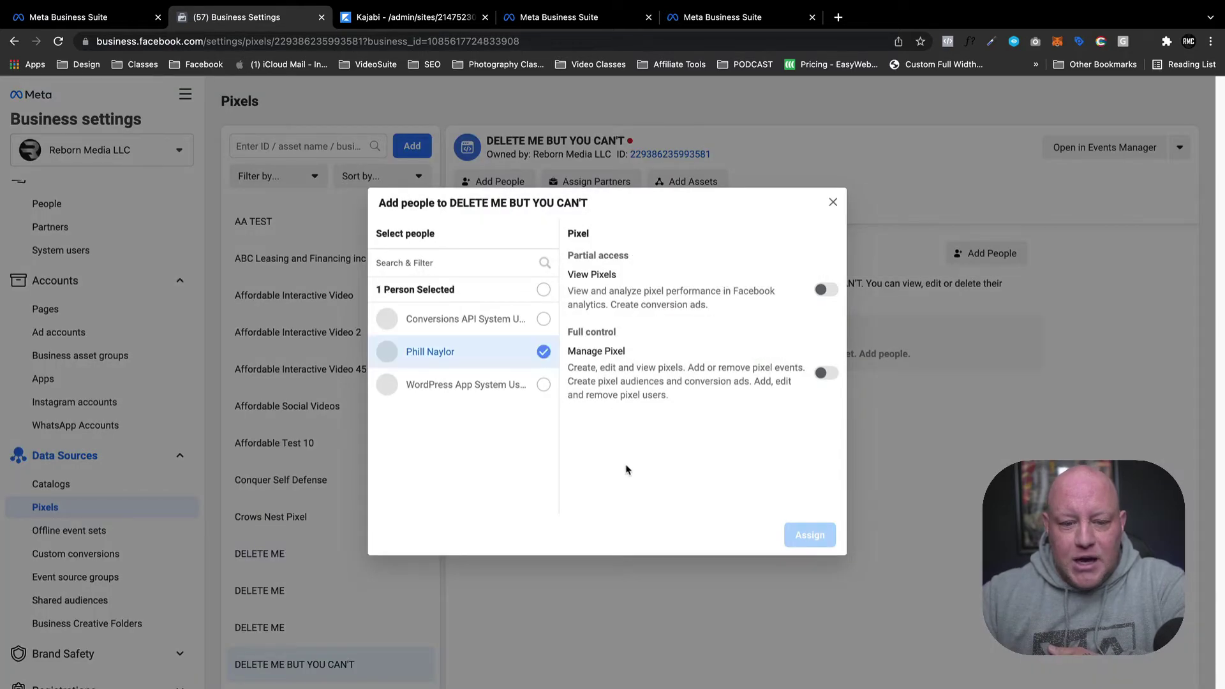
{"action": "left_click", "coordinate": [826, 375]}
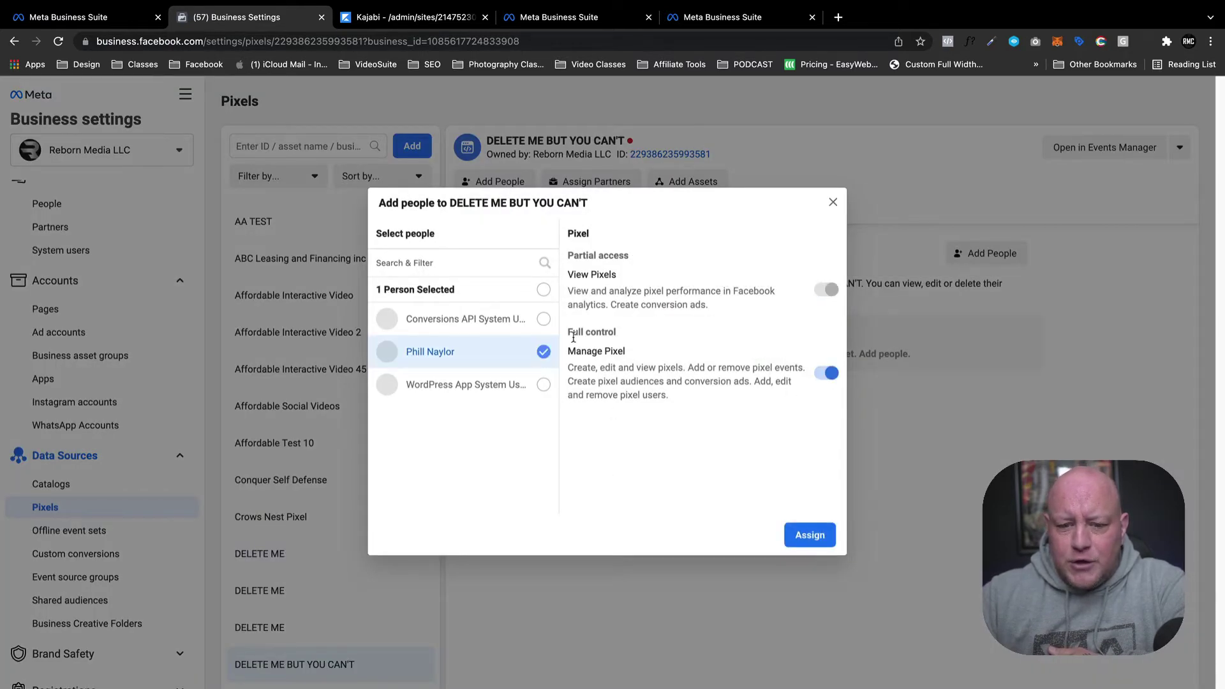
{"action": "left_click", "coordinate": [823, 534]}
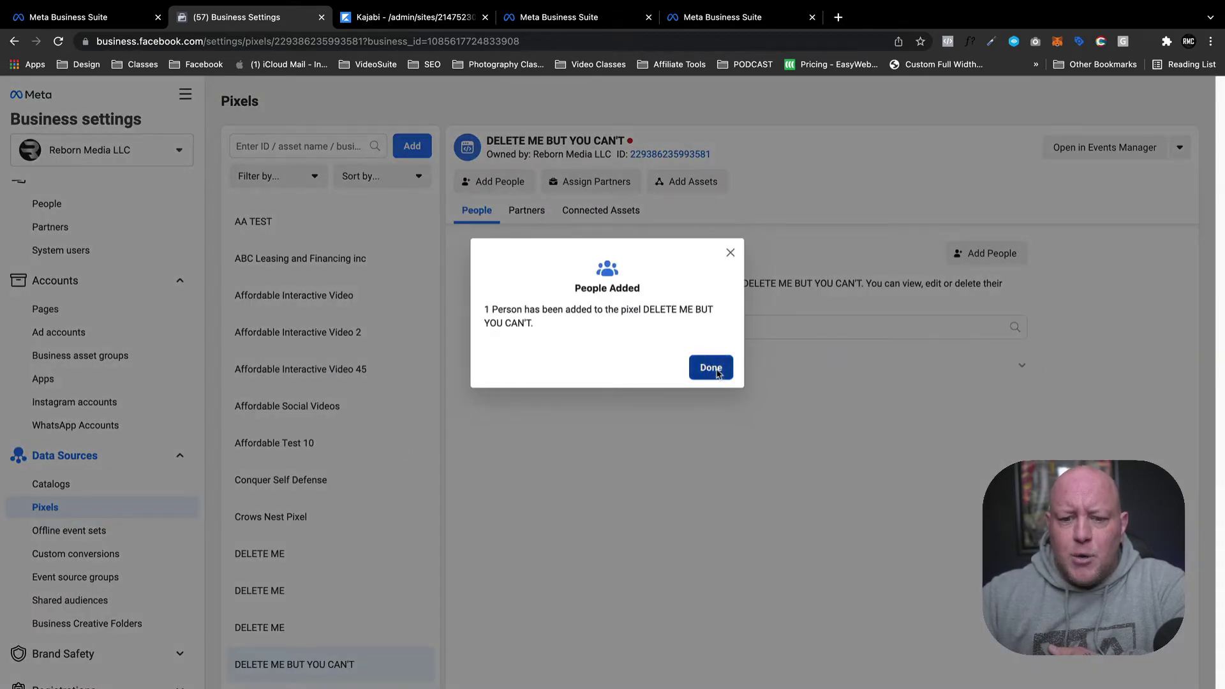
{"action": "left_click", "coordinate": [711, 367]}
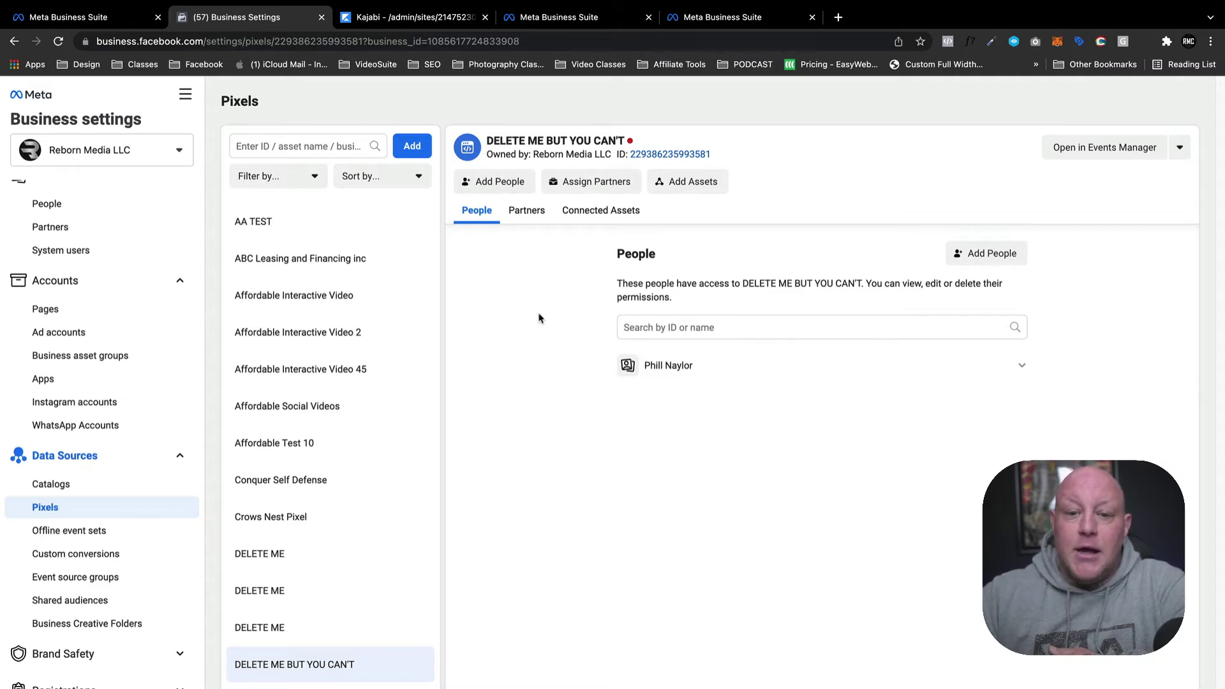
{"action": "left_click", "coordinate": [695, 187]}
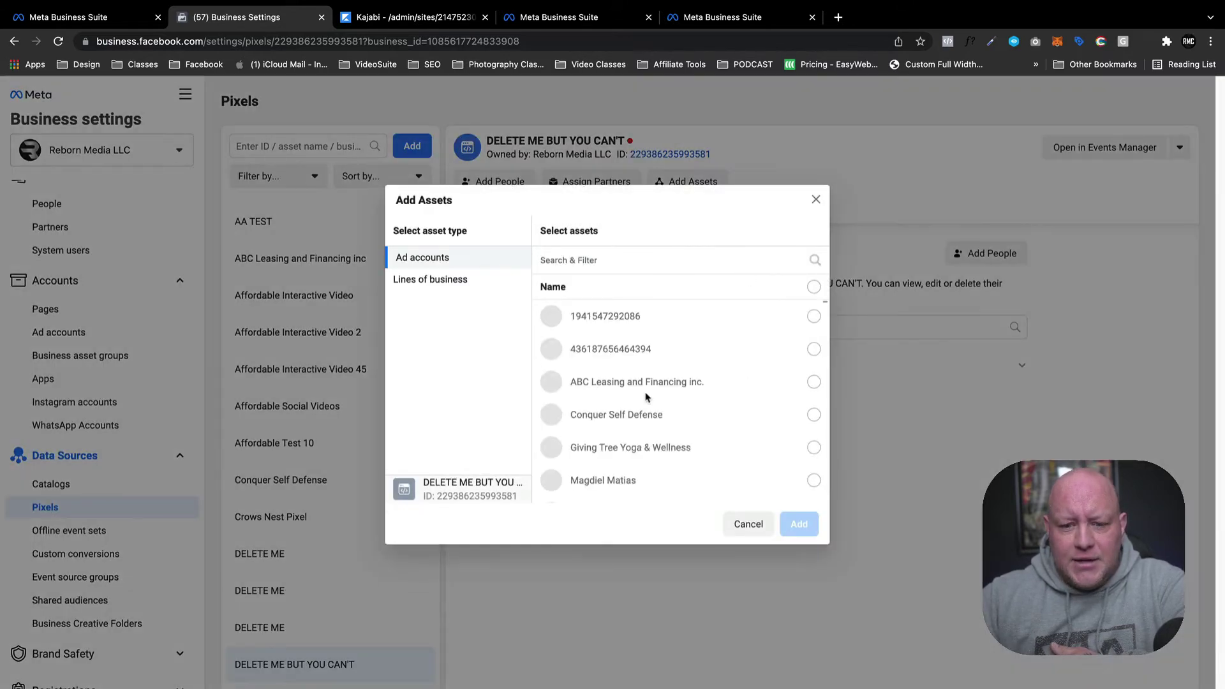
Connect the Reborn Media Company ad account to the DELETE ME BUT YOU CAN'T pixel.
{"action": "scroll", "coordinate": [643, 400], "scroll_direction": "down", "scroll_amount": 2}
{"action": "scroll", "coordinate": [643, 401], "scroll_direction": "down", "scroll_amount": 3}
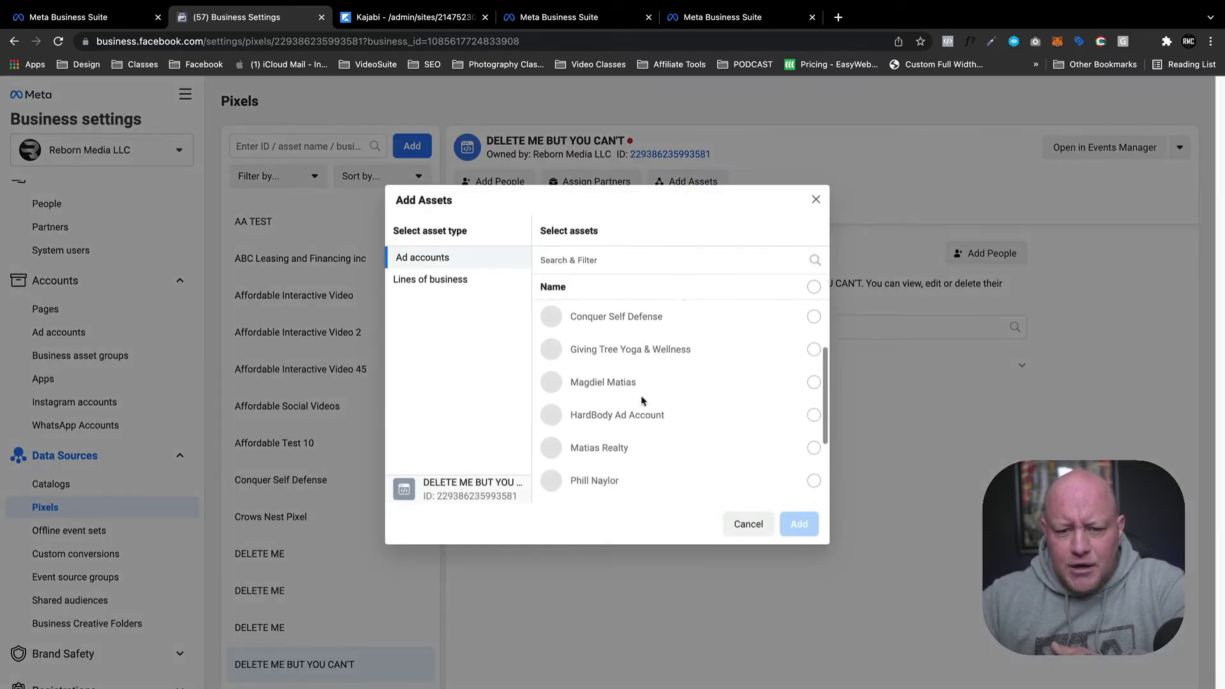
{"action": "scroll", "coordinate": [639, 408], "scroll_direction": "down", "scroll_amount": 2}
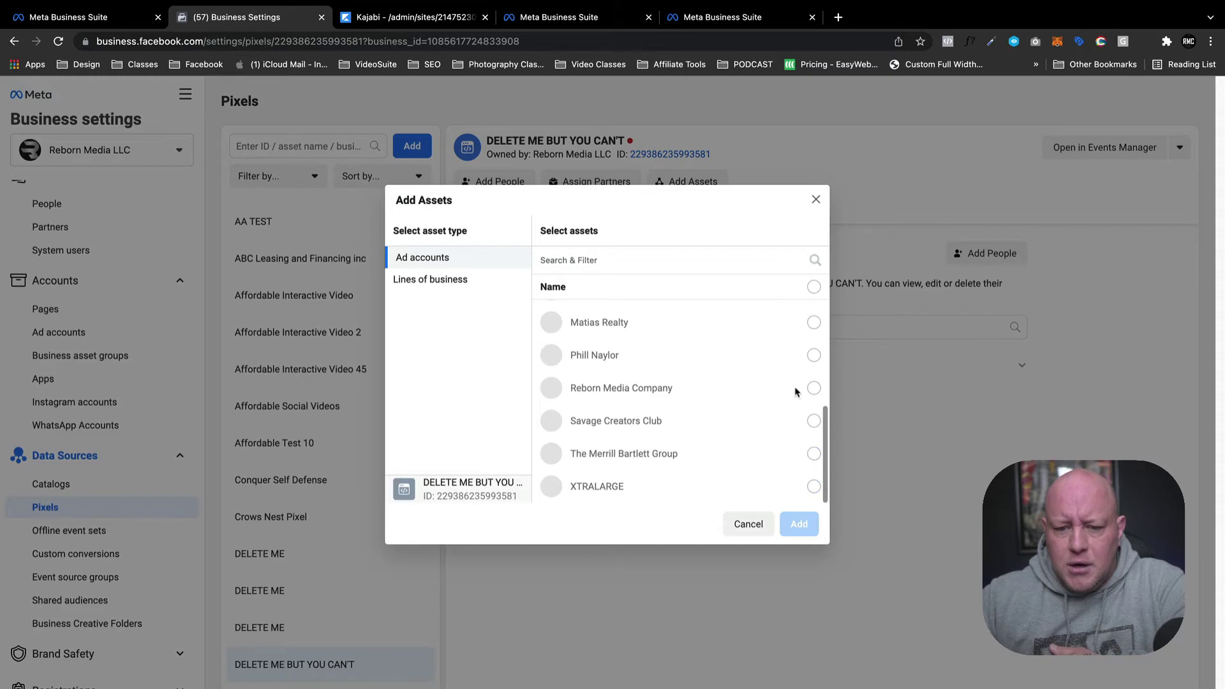
{"action": "left_click", "coordinate": [815, 388]}
{"action": "left_click", "coordinate": [801, 523]}
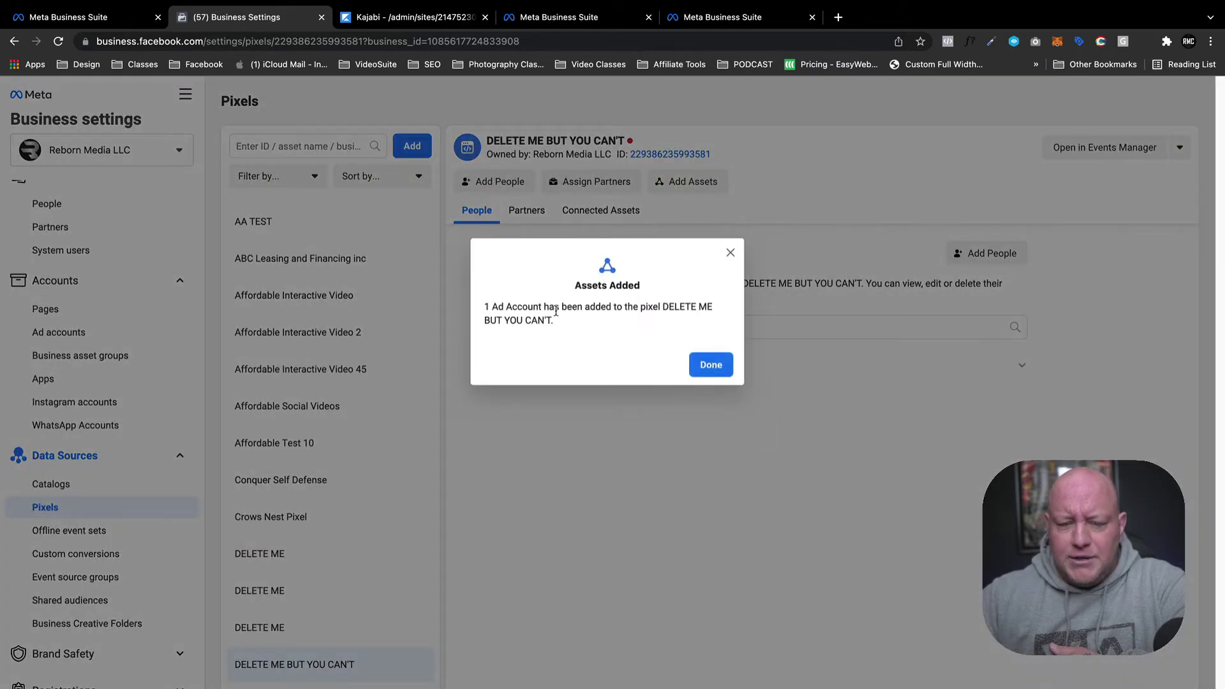
{"action": "left_click", "coordinate": [710, 365]}
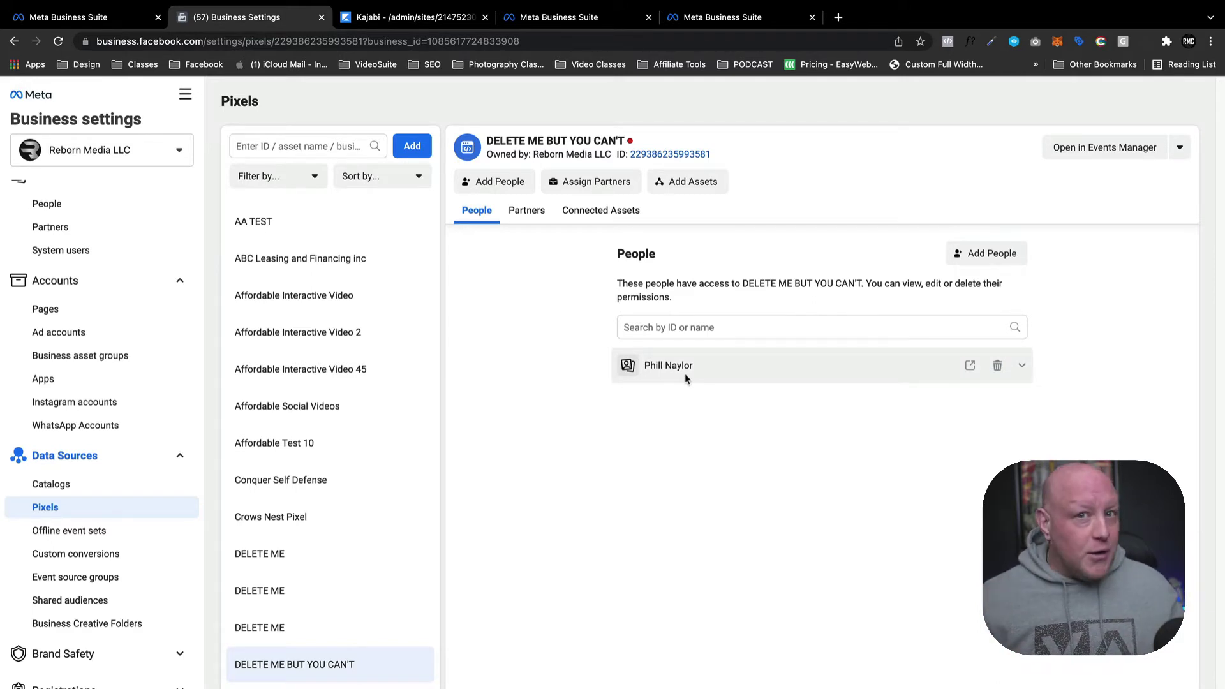
{"action": "left_click", "coordinate": [693, 182]}
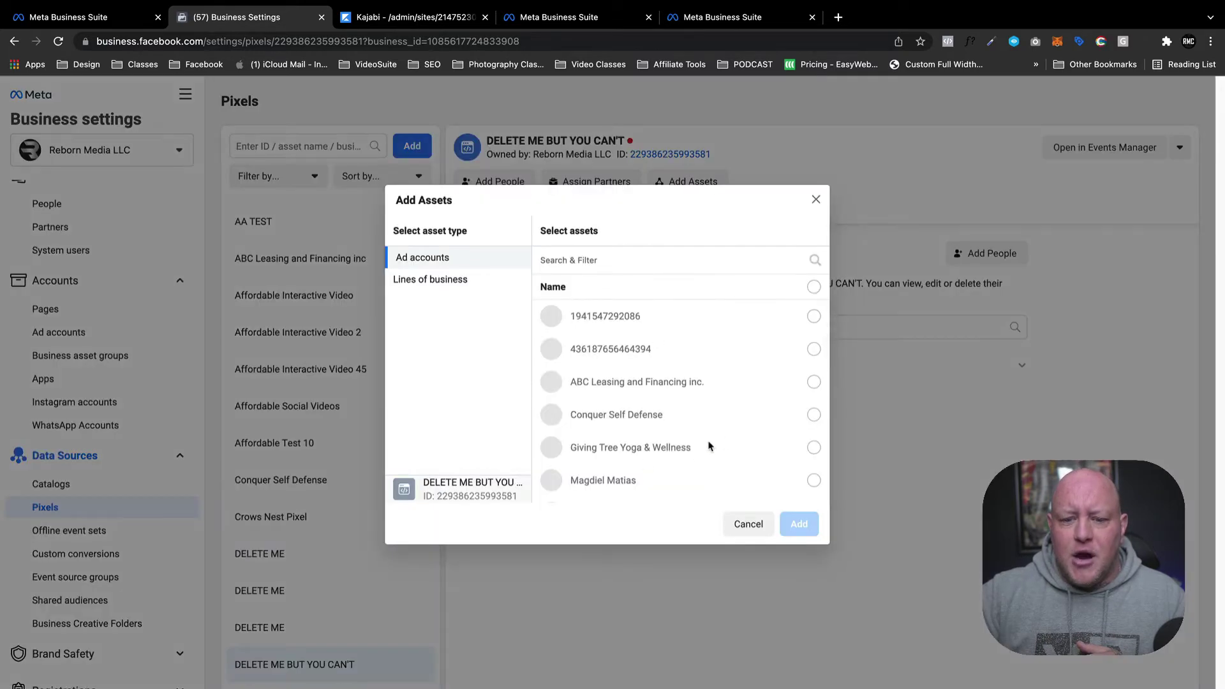
Cancel the Add Assets dialog without adding anything.
{"action": "left_click", "coordinate": [749, 524]}
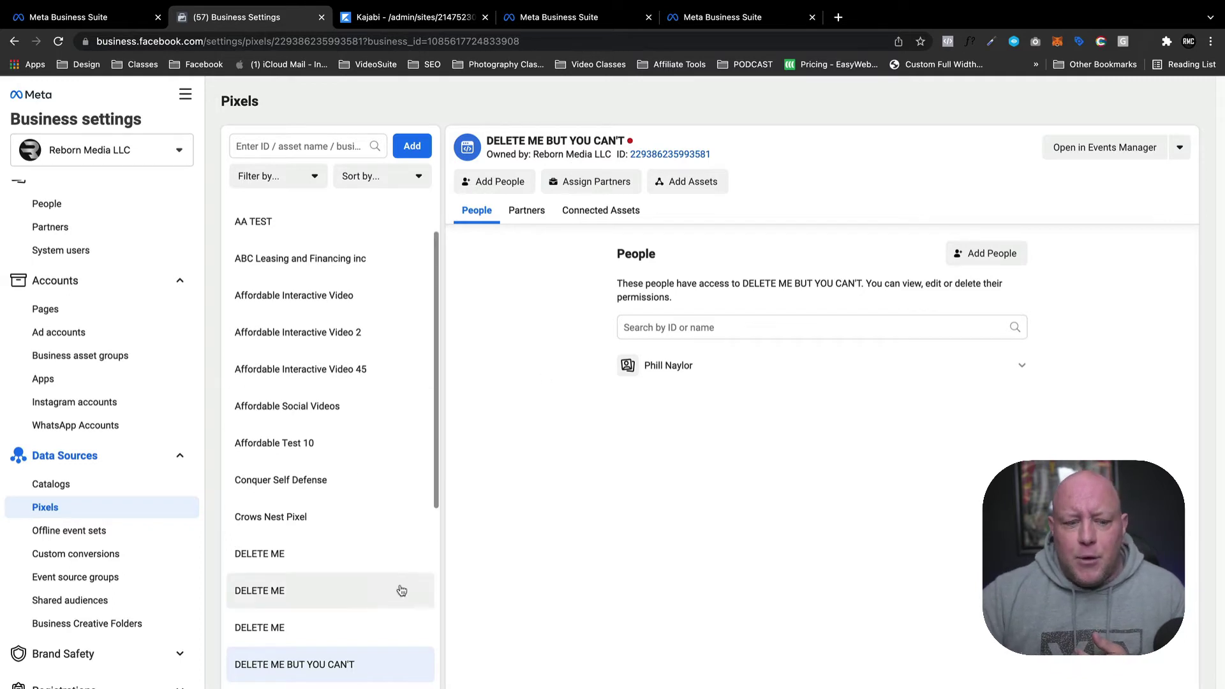
View the people assigned to the Savage Creators Club pixel for comparison.
{"action": "scroll", "coordinate": [412, 592], "scroll_direction": "up", "scroll_amount": 2}
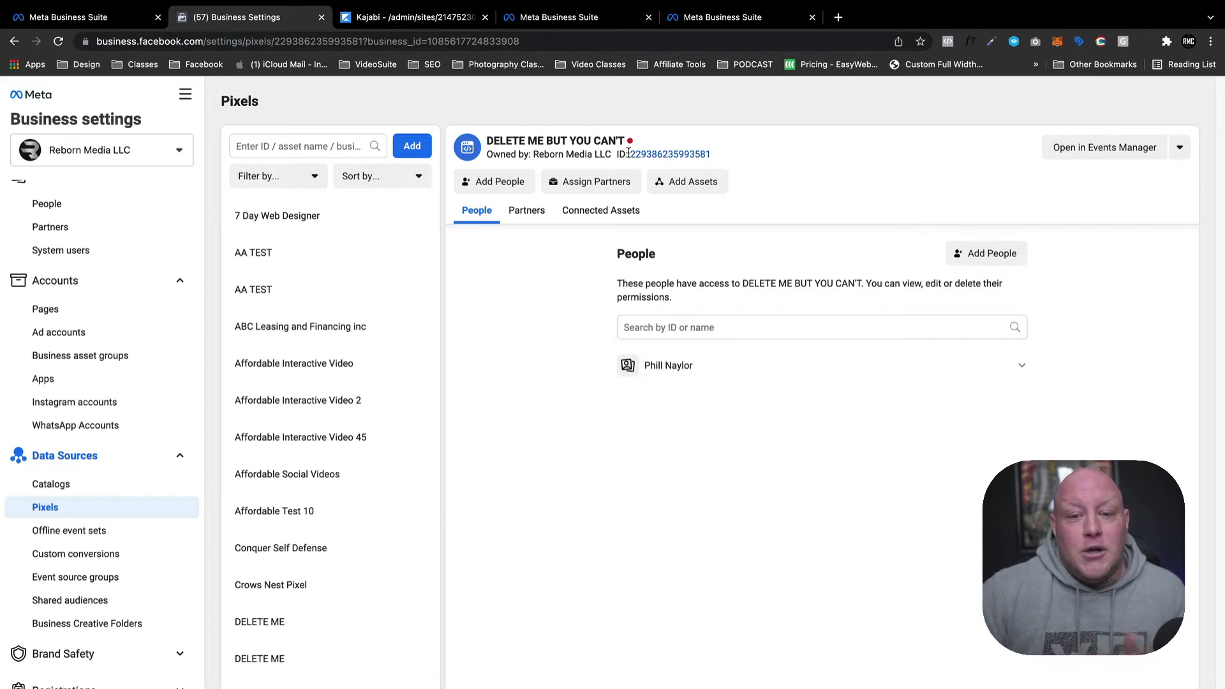
{"action": "scroll", "coordinate": [391, 554], "scroll_direction": "down", "scroll_amount": 2}
{"action": "scroll", "coordinate": [415, 549], "scroll_direction": "up", "scroll_amount": 2}
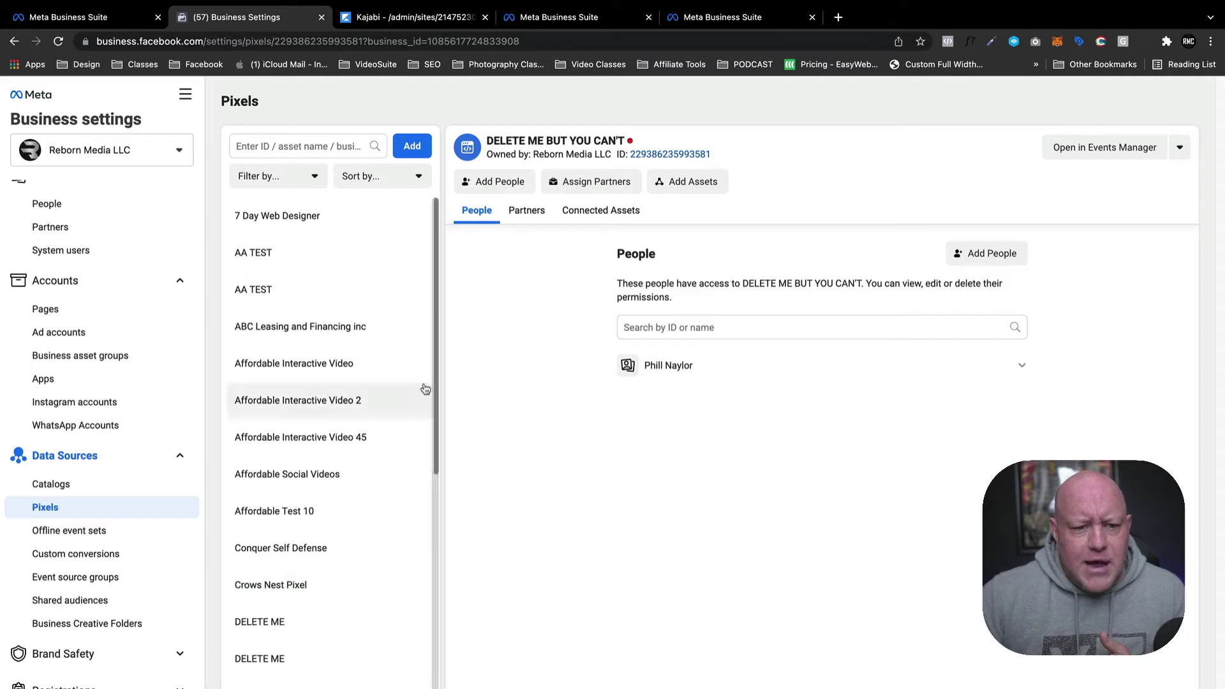
{"action": "scroll", "coordinate": [421, 383], "scroll_direction": "down", "scroll_amount": 2}
{"action": "scroll", "coordinate": [411, 409], "scroll_direction": "down", "scroll_amount": 8}
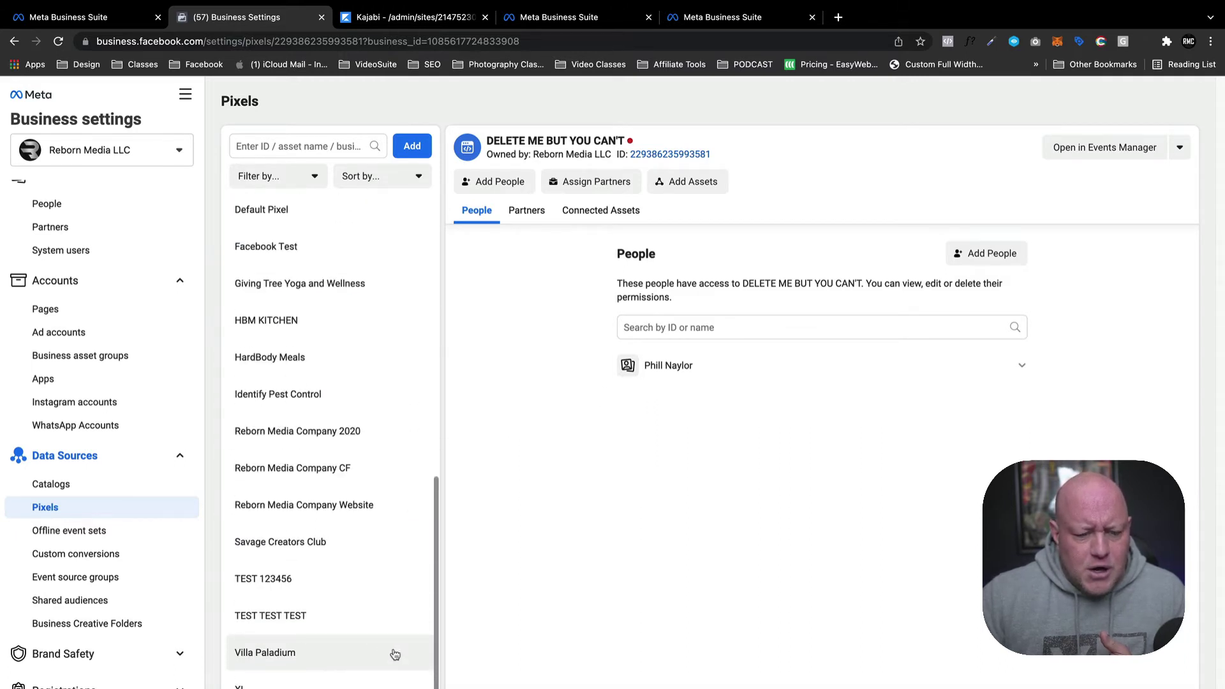
{"action": "left_click", "coordinate": [318, 543]}
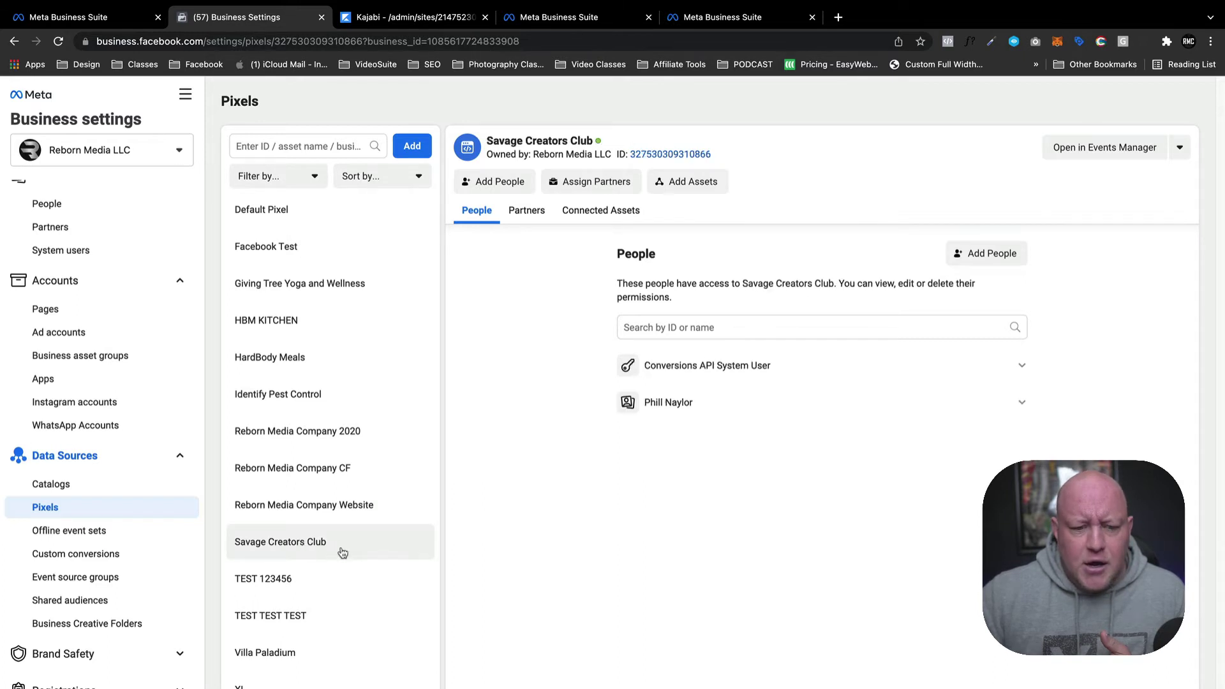
{"action": "mouse_move", "coordinate": [683, 411]}
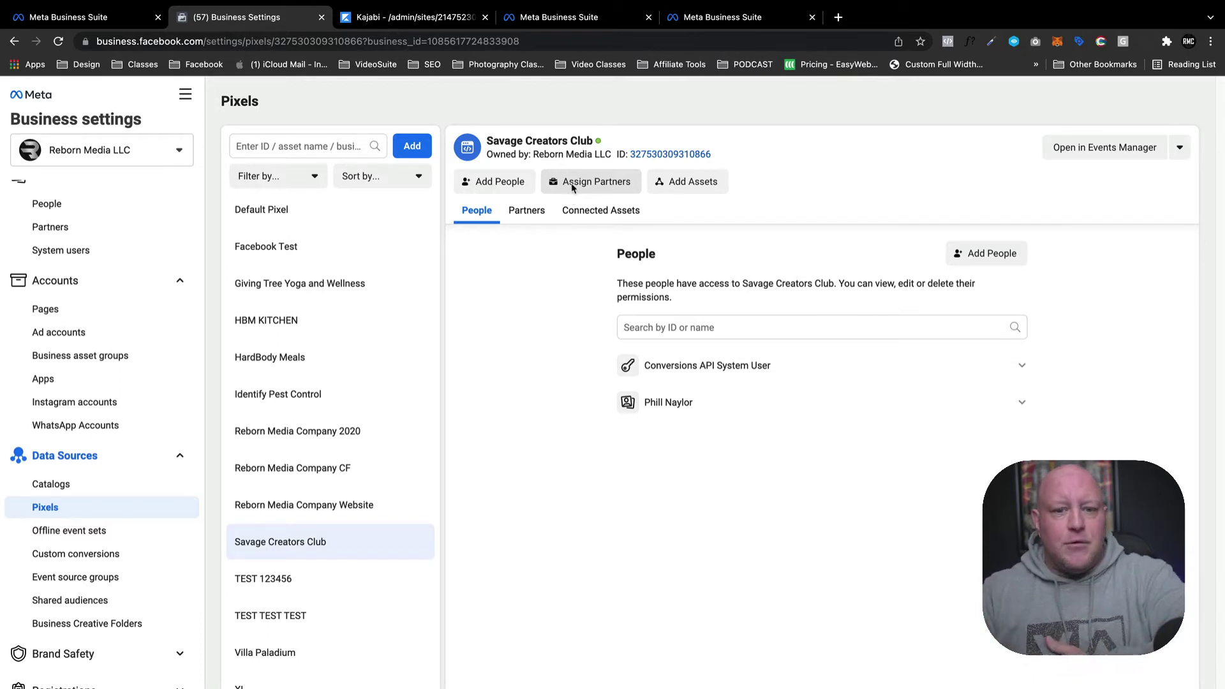
Return to the DELETE ME BUT YOU CAN'T pixel, then switch to the Kajabi tab.
{"action": "scroll", "coordinate": [395, 351], "scroll_direction": "up", "scroll_amount": 5}
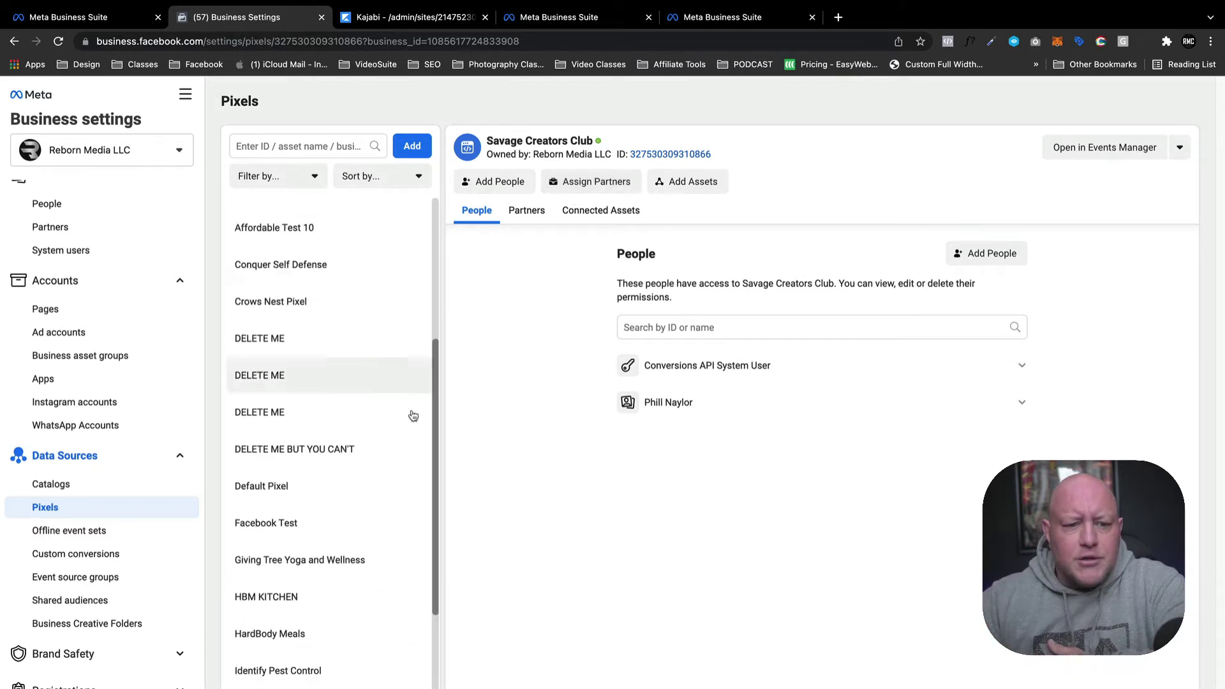
{"action": "left_click", "coordinate": [349, 450]}
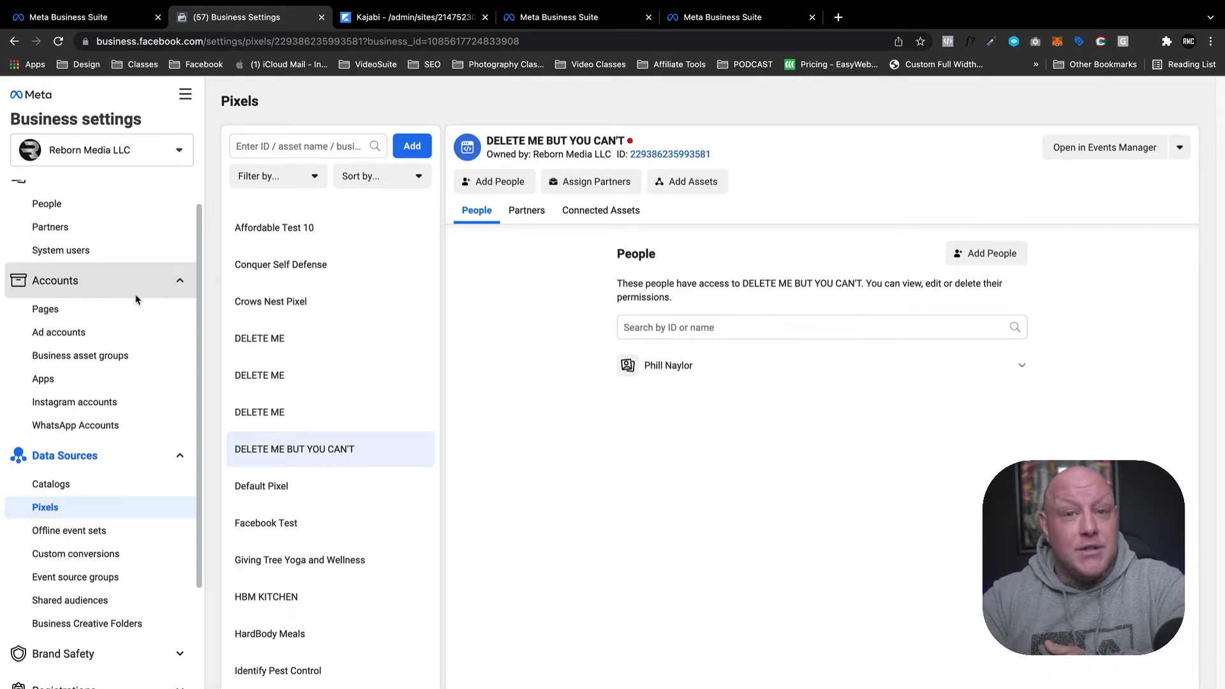
{"action": "left_click", "coordinate": [389, 19]}
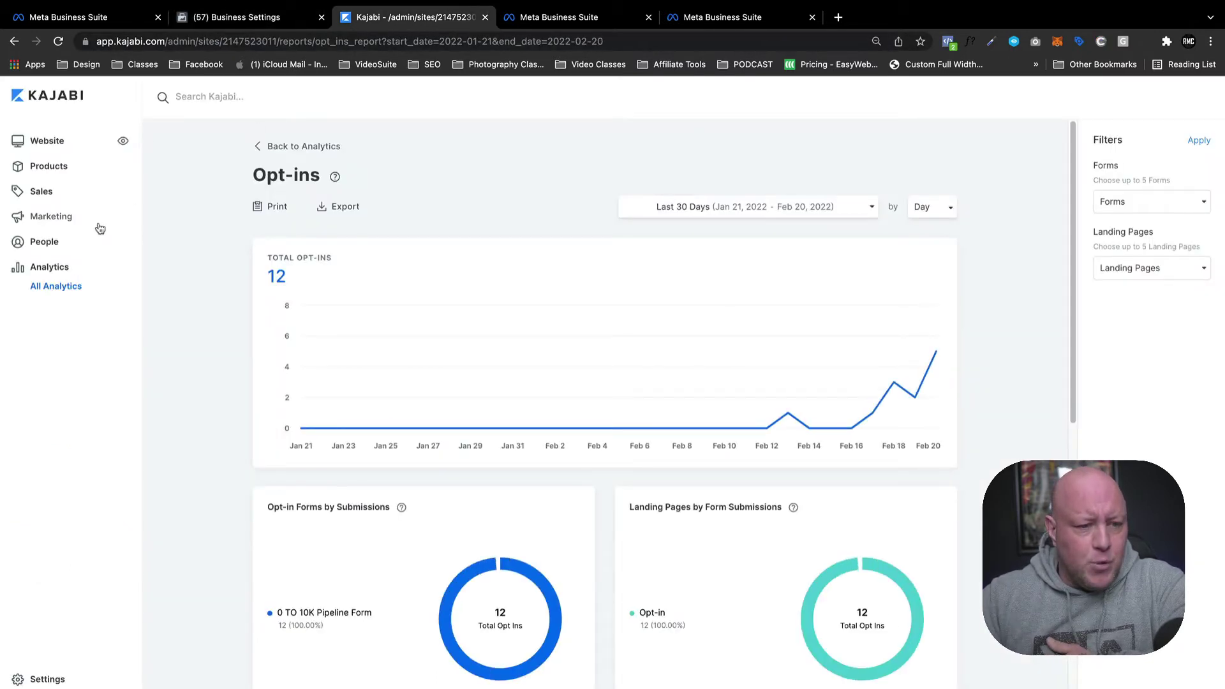
In Kajabi's Third Party Integrations settings, select the current Facebook Pixel Id value.
{"action": "left_click", "coordinate": [63, 681]}
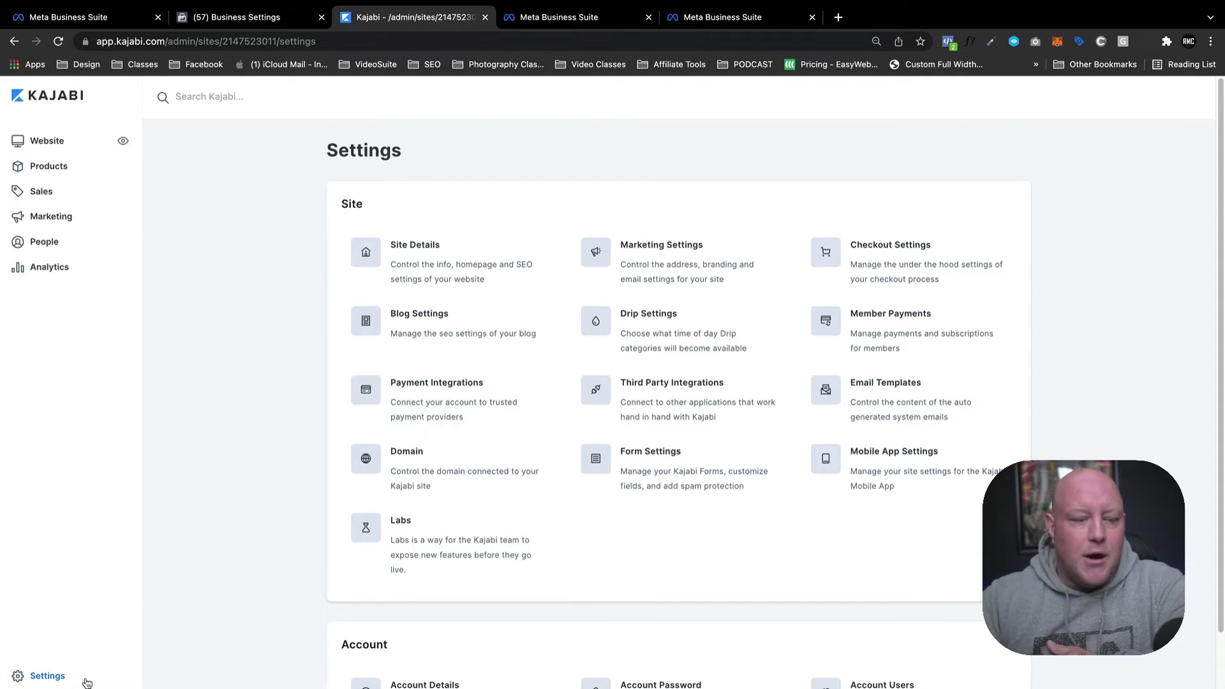
{"action": "left_click", "coordinate": [646, 396]}
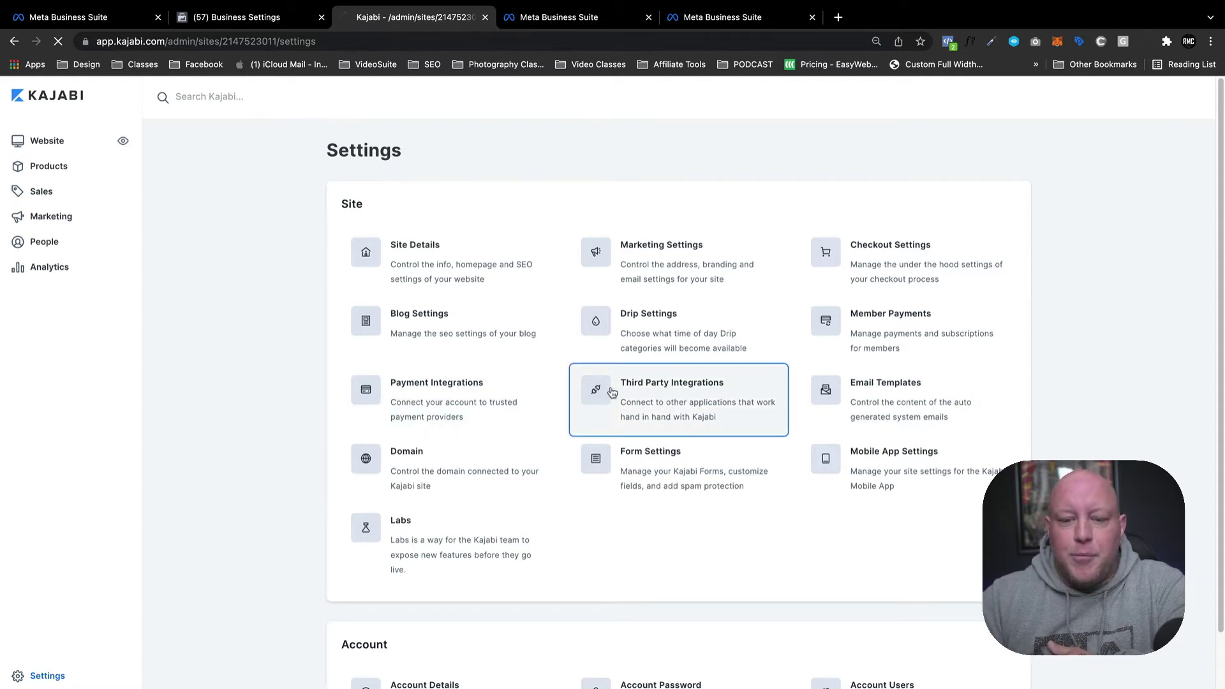
{"action": "scroll", "coordinate": [520, 335], "scroll_direction": "down", "scroll_amount": 5}
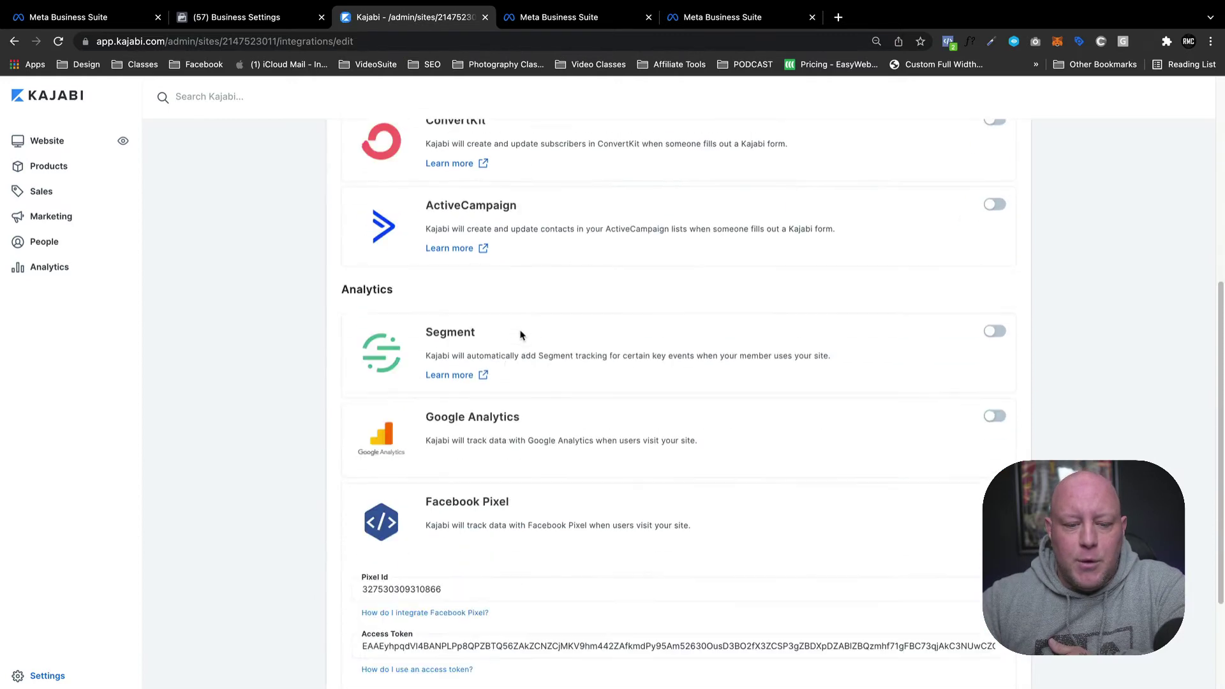
{"action": "scroll", "coordinate": [520, 335], "scroll_direction": "down", "scroll_amount": 4}
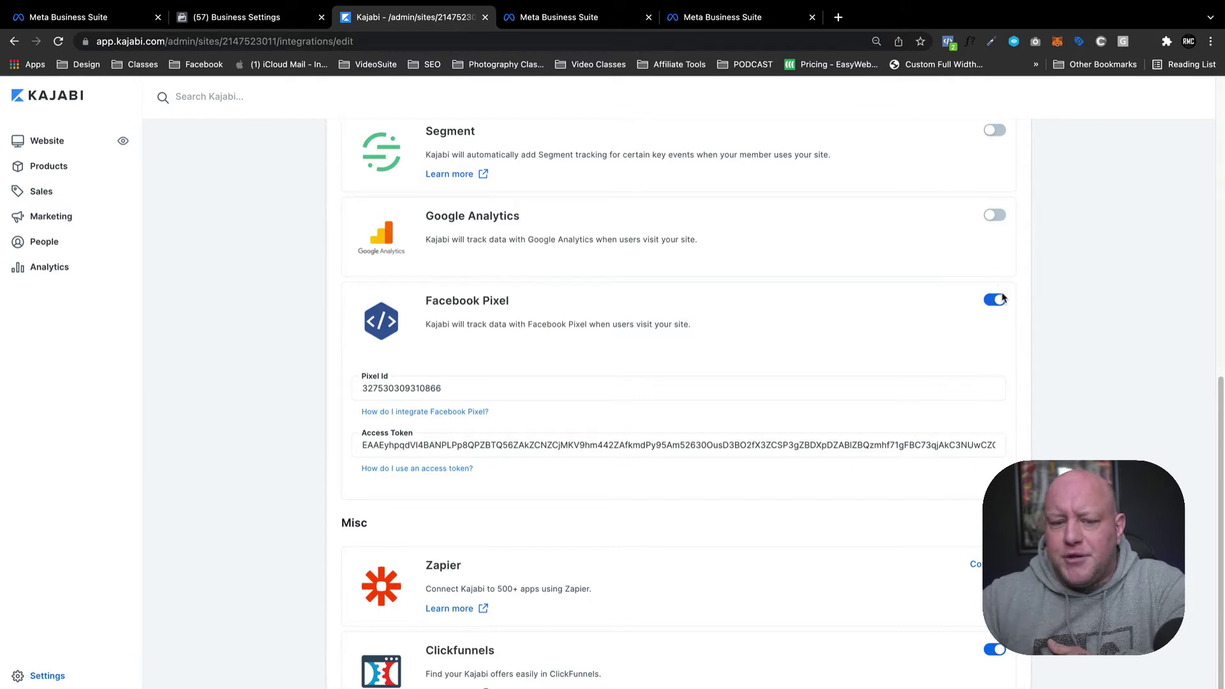
{"action": "left_click", "coordinate": [450, 386]}
{"action": "double_click", "coordinate": [431, 388]}
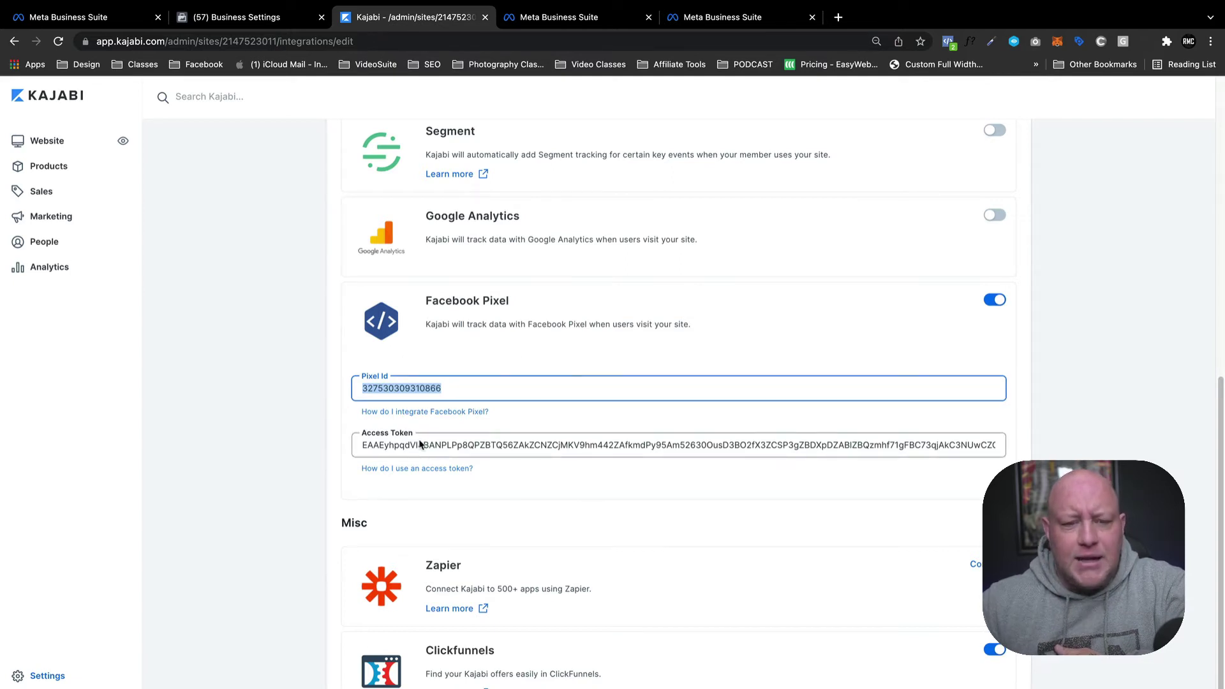
Open the DELETE ME BUT YOU CAN'T pixel's Settings page in Events Manager.
{"action": "left_click", "coordinate": [275, 19]}
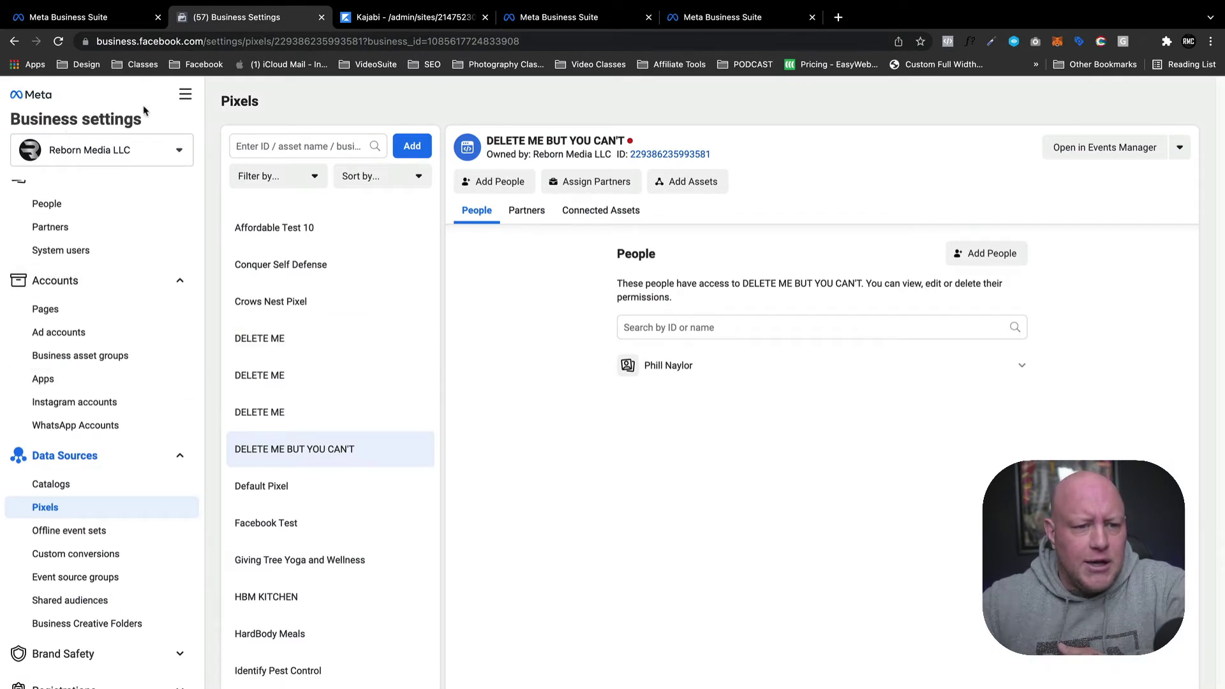
{"action": "left_click", "coordinate": [184, 96]}
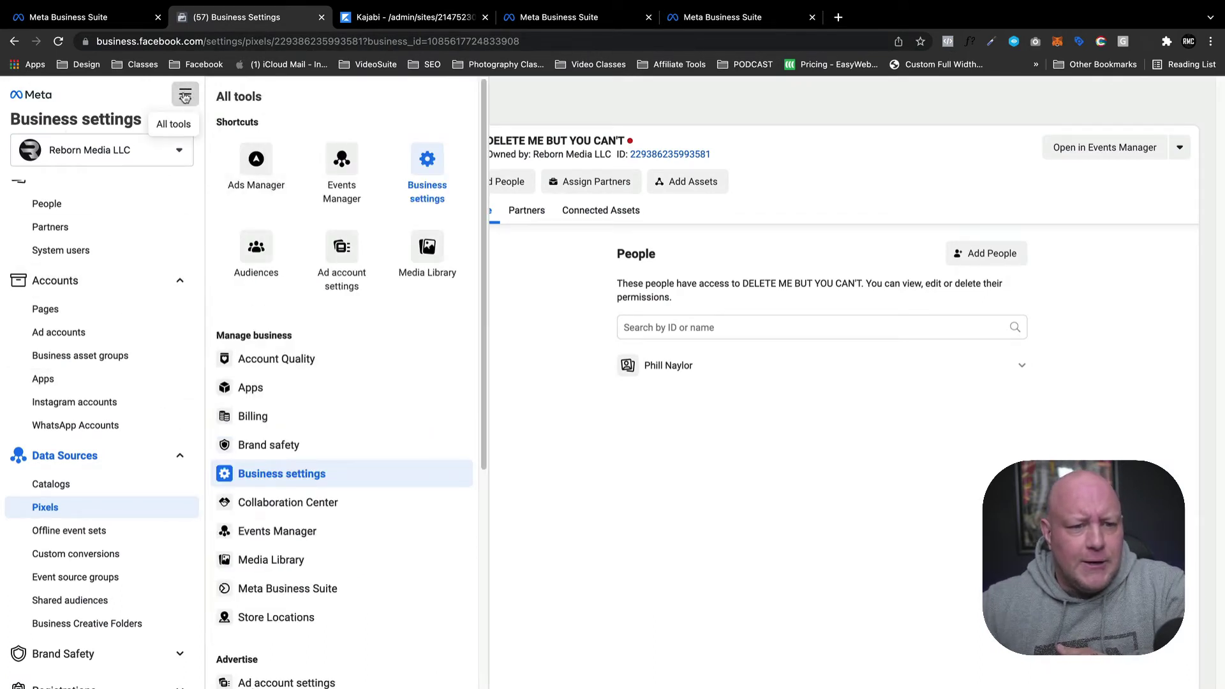
{"action": "left_click", "coordinate": [348, 169]}
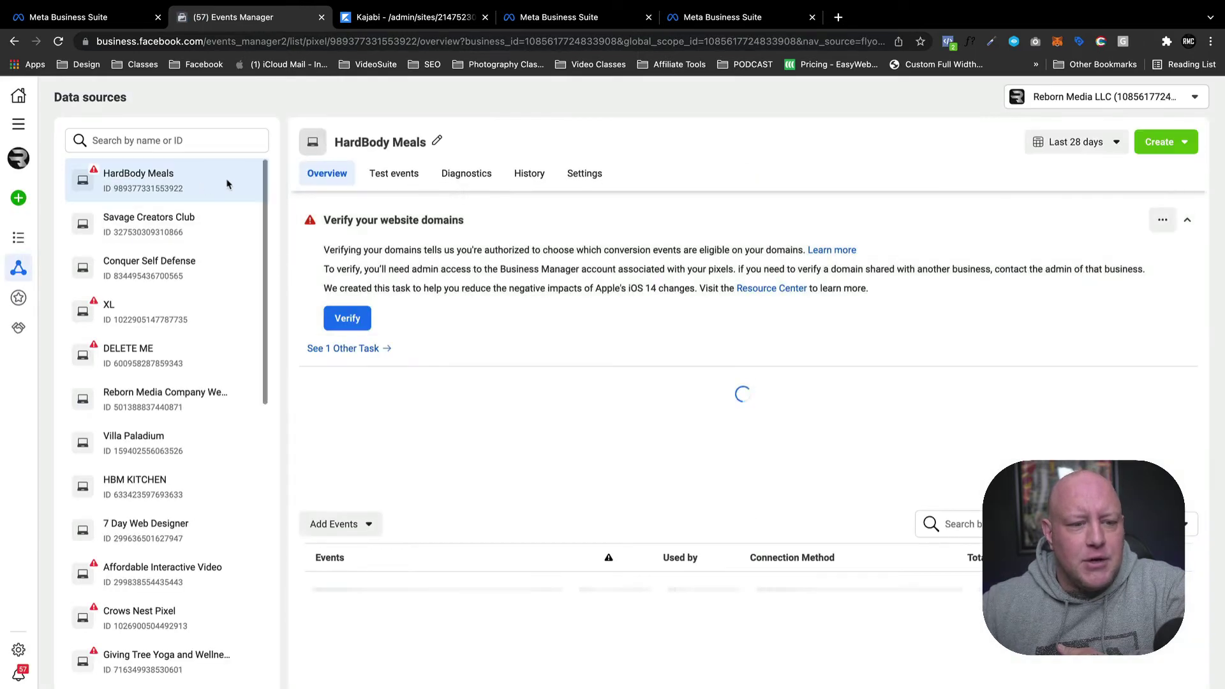
{"action": "scroll", "coordinate": [191, 357], "scroll_direction": "down", "scroll_amount": 5}
{"action": "scroll", "coordinate": [192, 383], "scroll_direction": "down", "scroll_amount": 12}
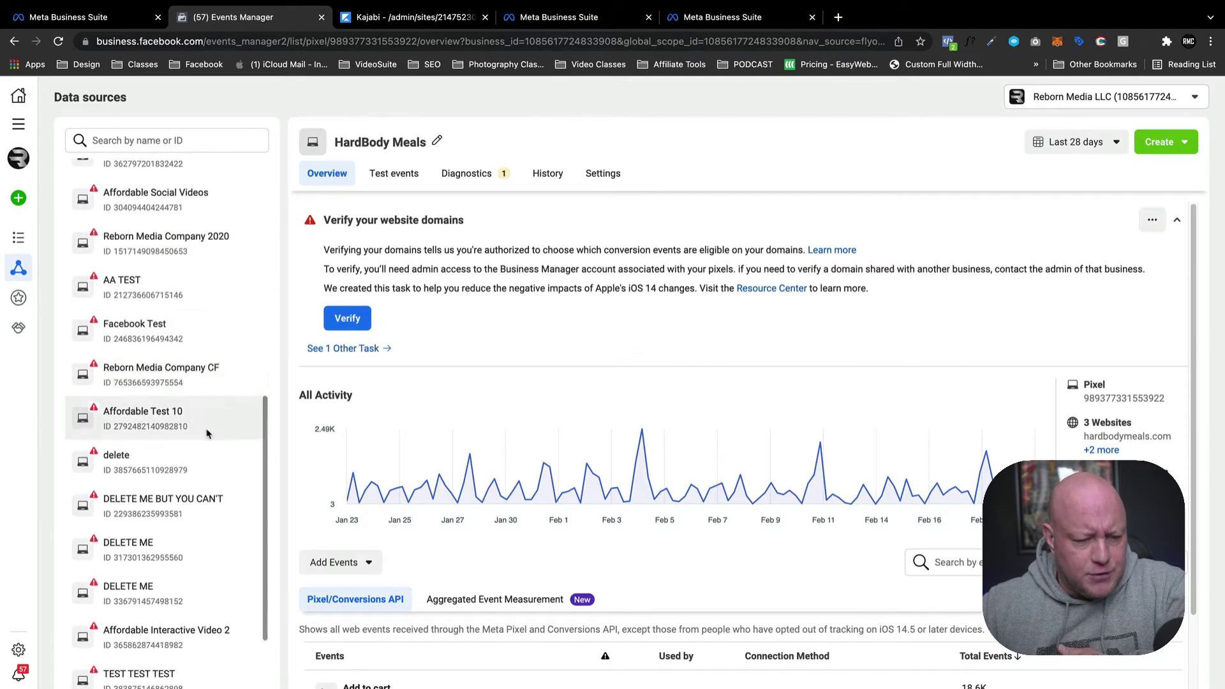
{"action": "left_click", "coordinate": [161, 502]}
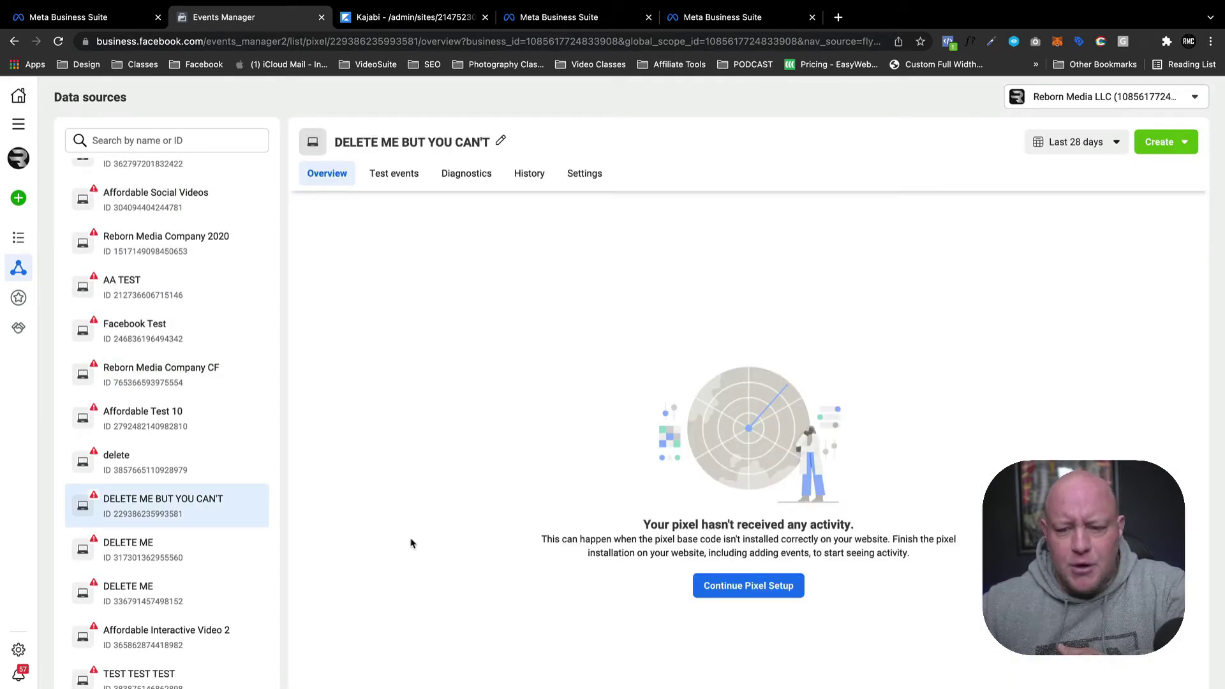
{"action": "left_click", "coordinate": [594, 178]}
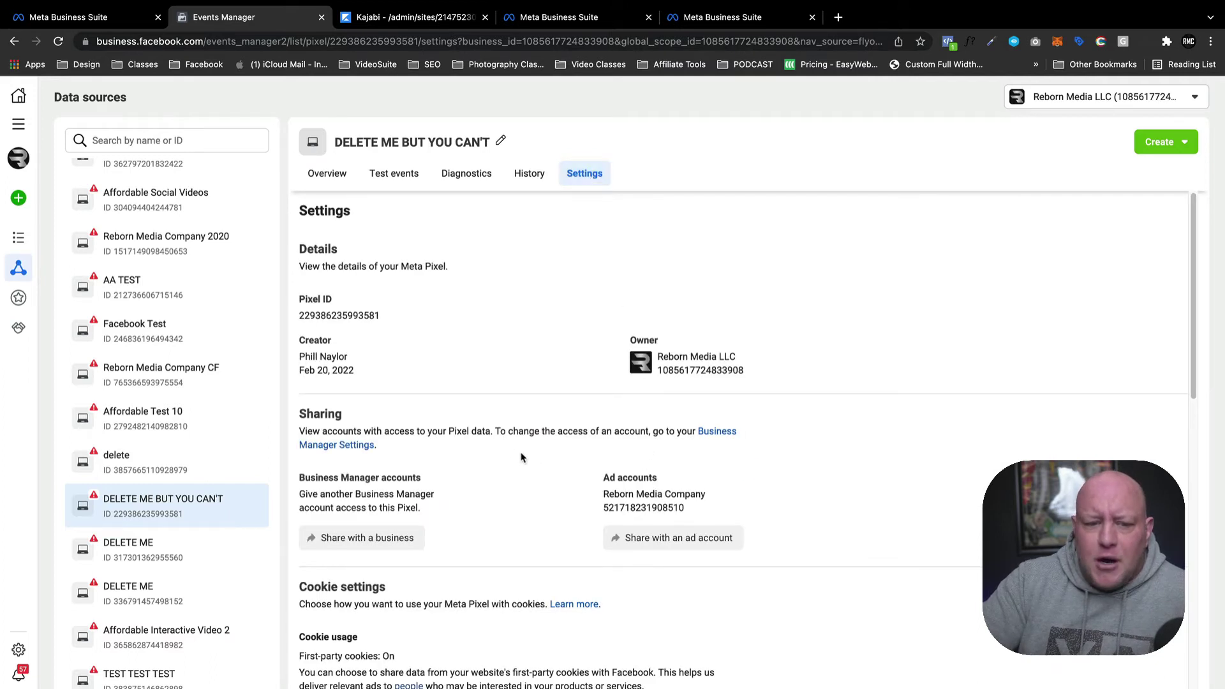
Copy the pixel's ID and check it against Kajabi's Facebook Pixel fields.
{"action": "left_click", "coordinate": [379, 319]}
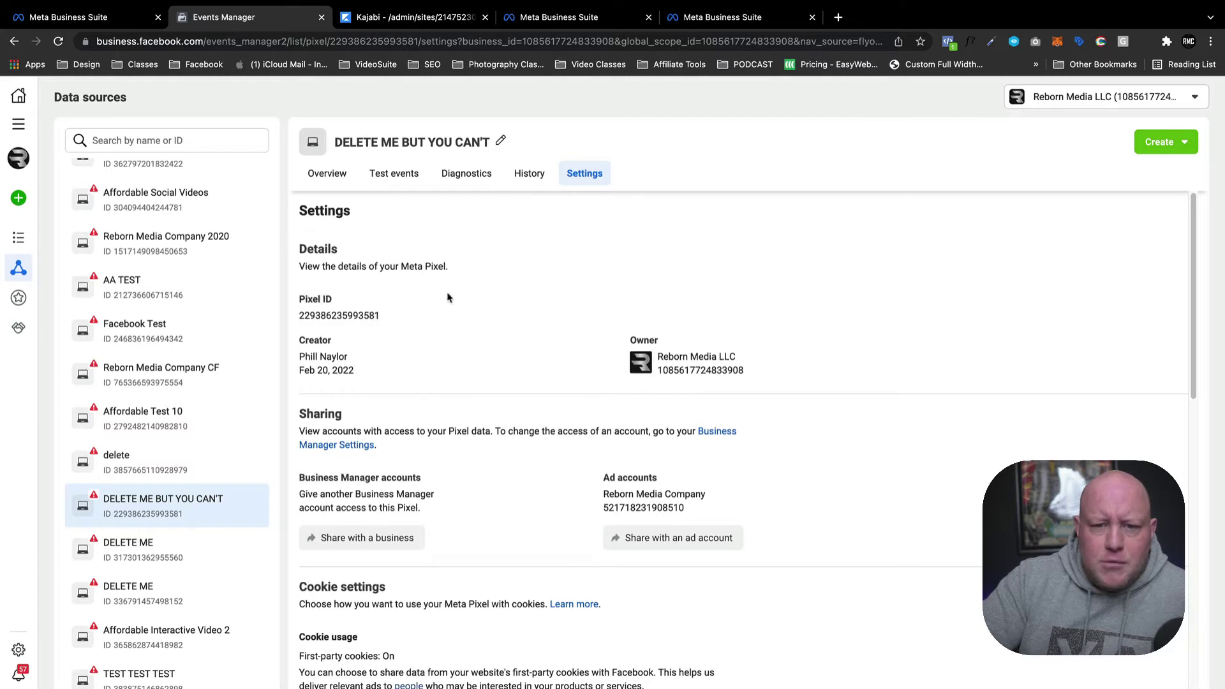
{"action": "left_click", "coordinate": [398, 17]}
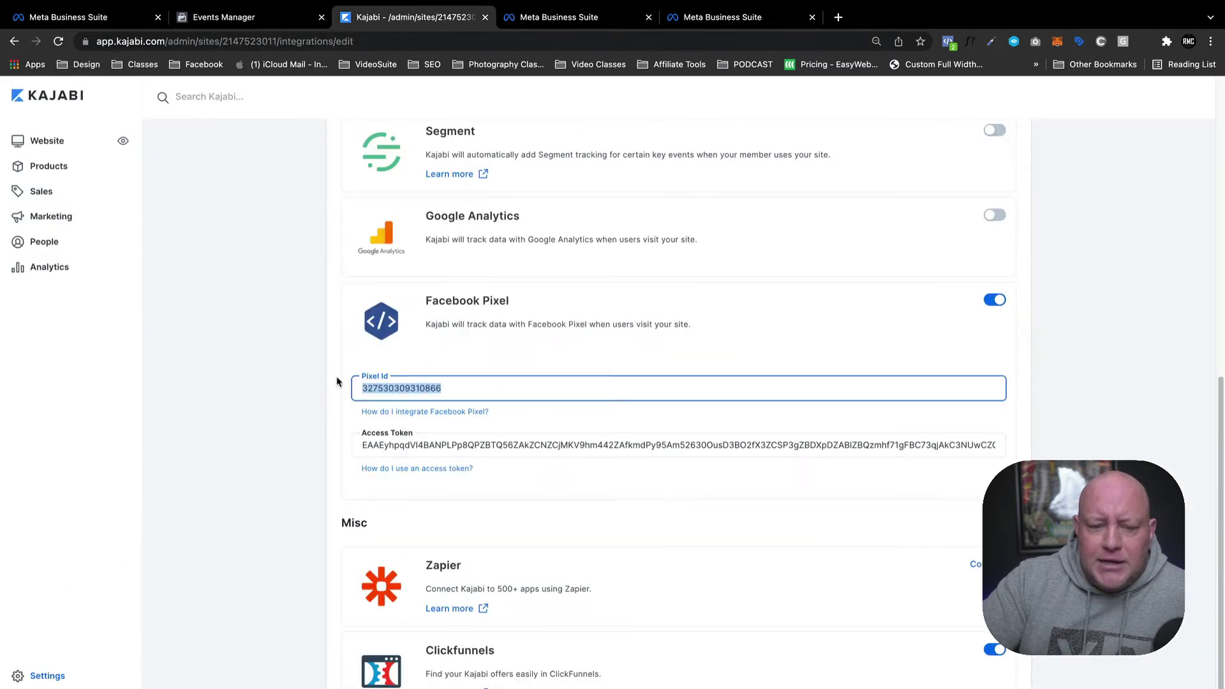
{"action": "left_click", "coordinate": [224, 16]}
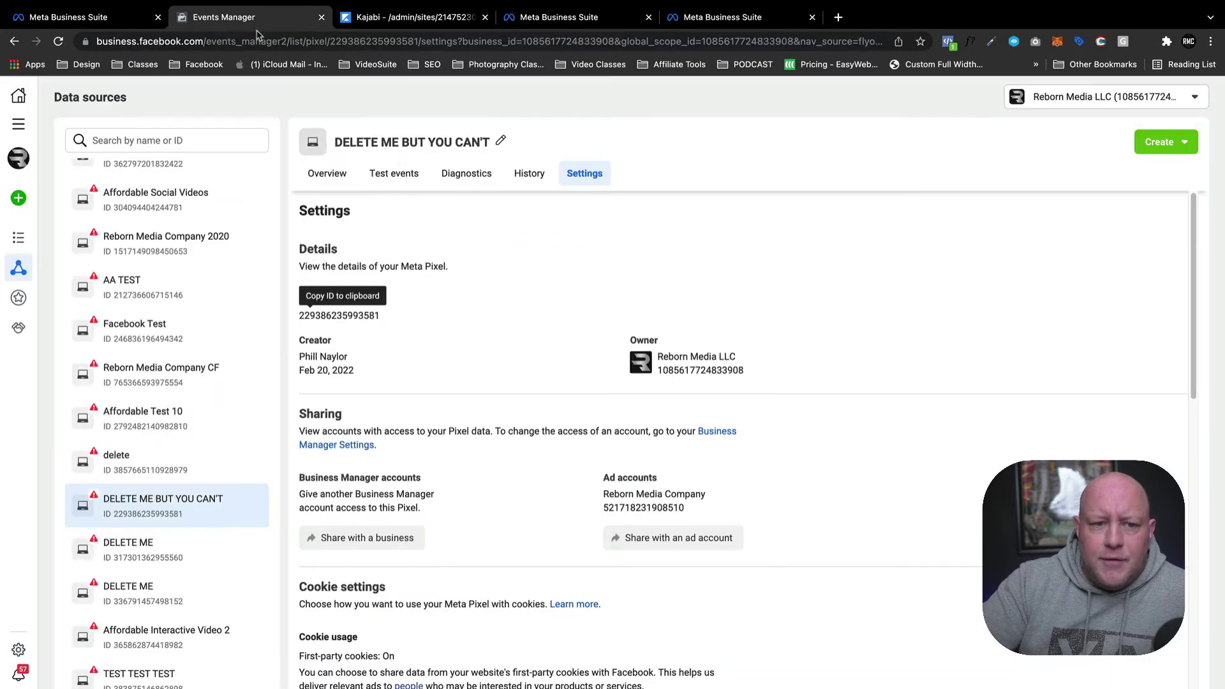
Generate and copy a Conversions API access token, then return to Kajabi's integrations page.
{"action": "scroll", "coordinate": [452, 408], "scroll_direction": "down", "scroll_amount": 6}
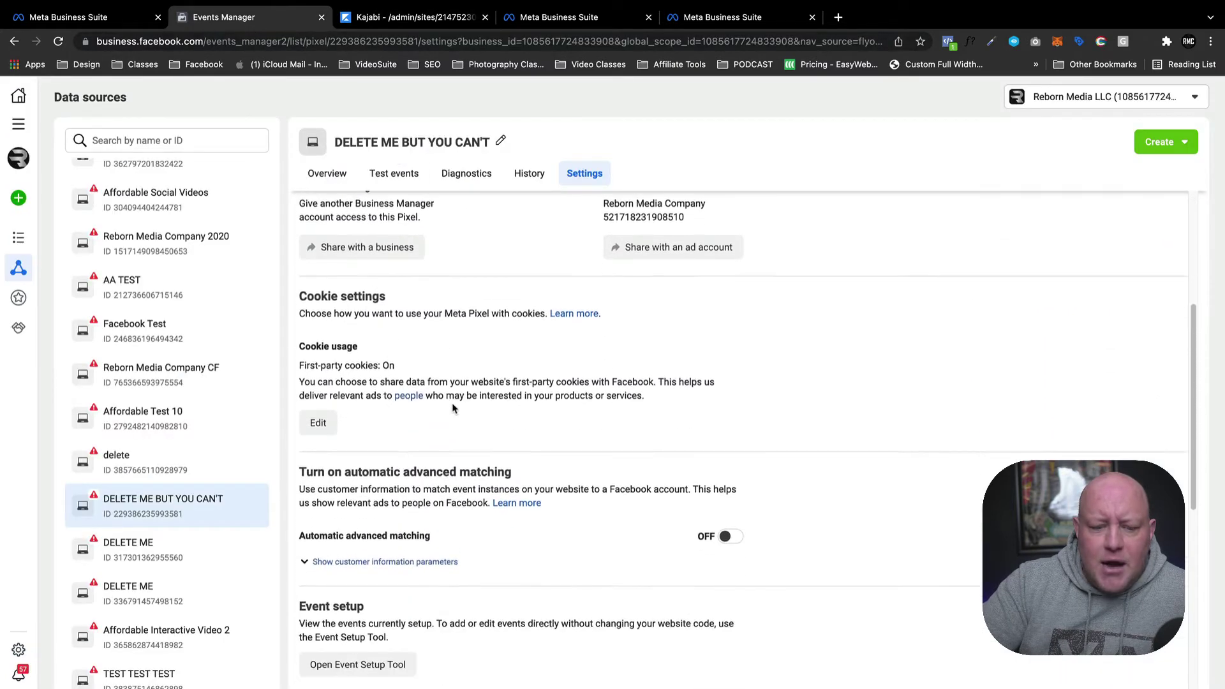
{"action": "scroll", "coordinate": [452, 404], "scroll_direction": "down", "scroll_amount": 5}
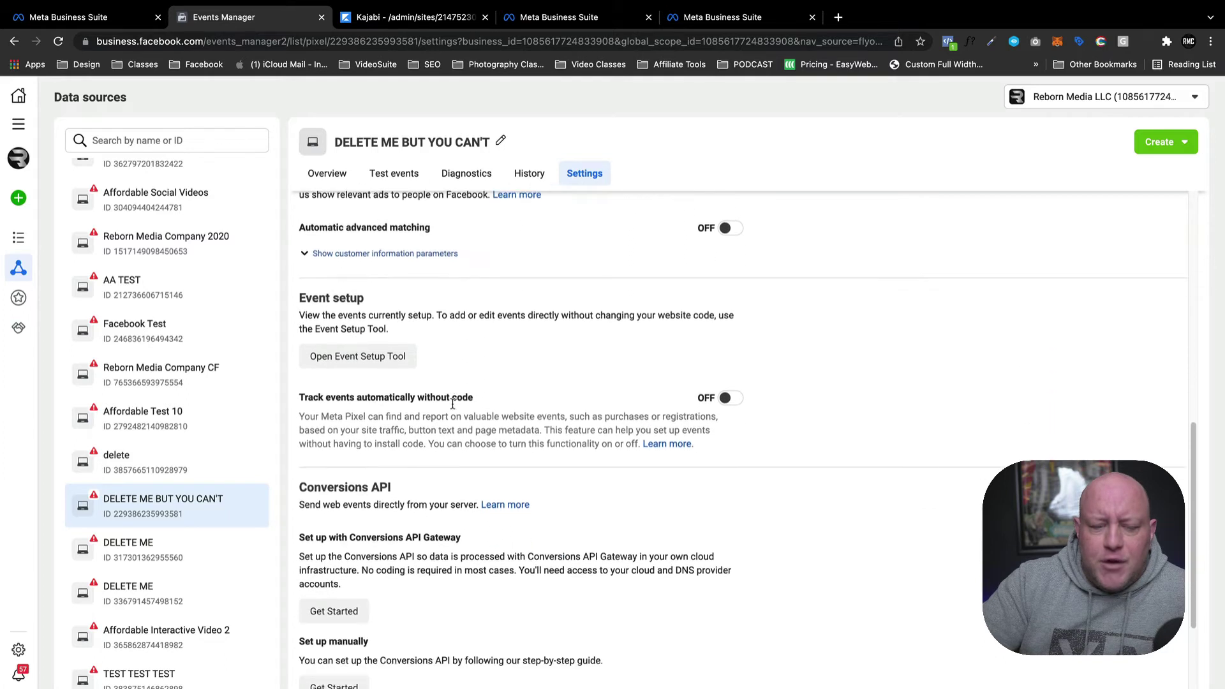
{"action": "scroll", "coordinate": [453, 404], "scroll_direction": "down", "scroll_amount": 3}
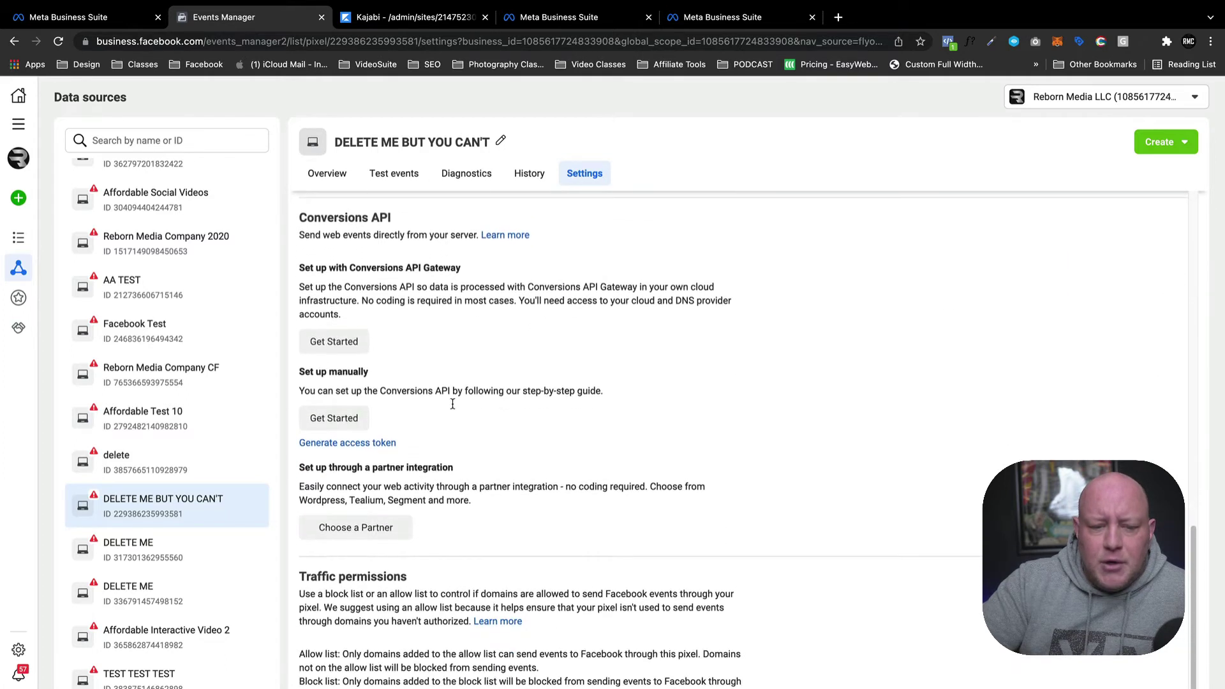
{"action": "left_click", "coordinate": [340, 431]}
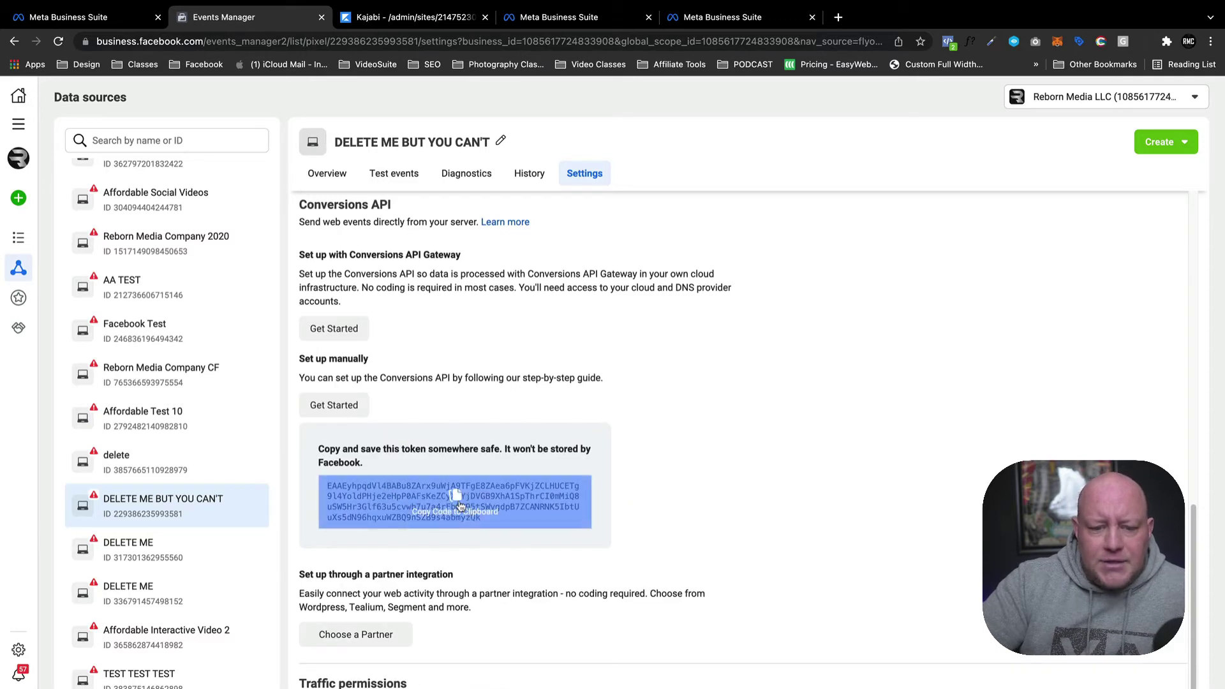
{"action": "left_click", "coordinate": [453, 500]}
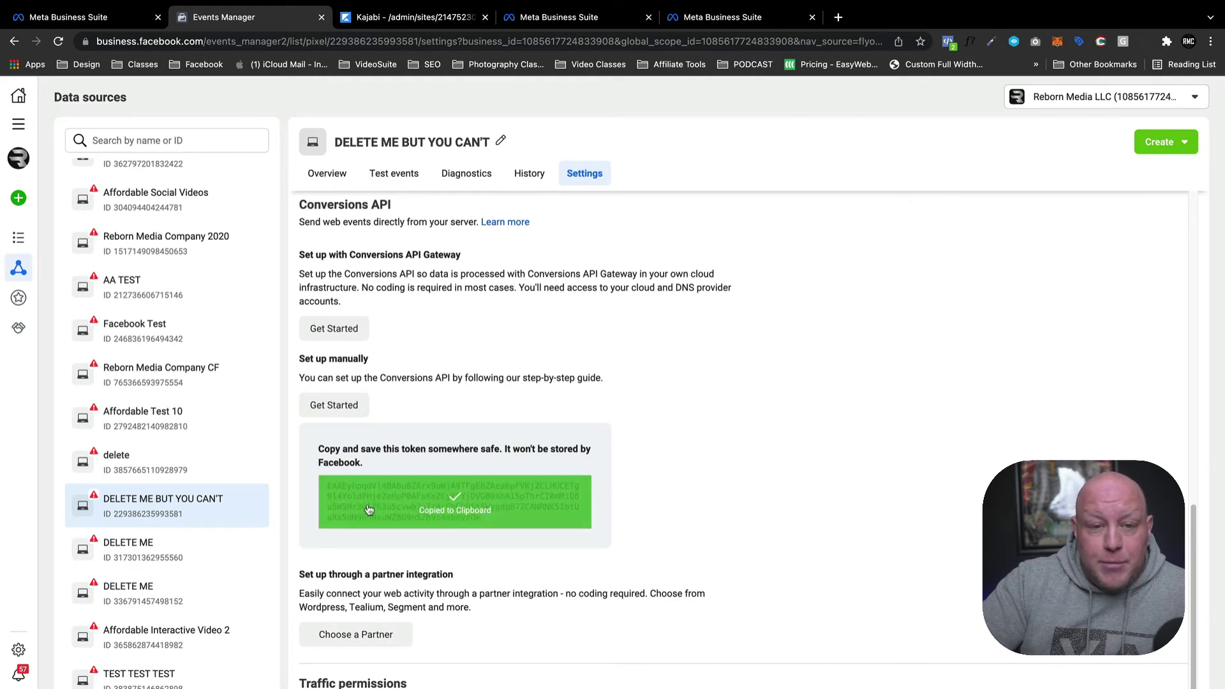
{"action": "left_click", "coordinate": [425, 19]}
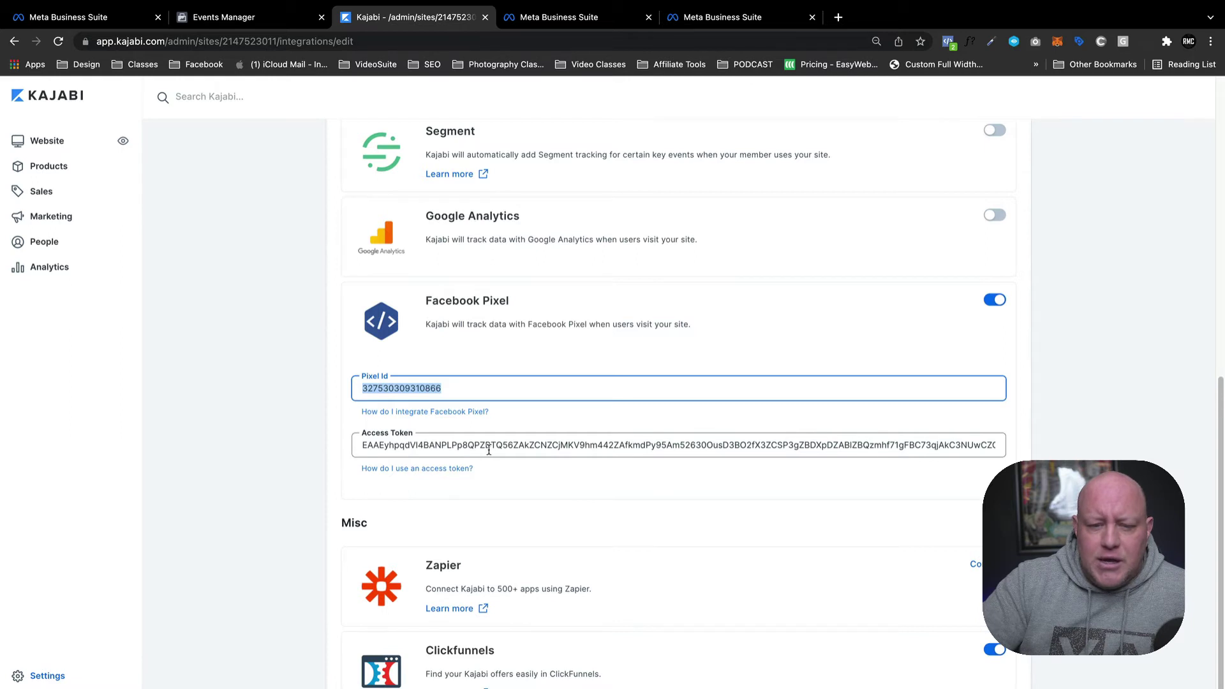
Review the Kajabi Facebook Pixel fields, then return to the Events Manager Conversions API settings.
{"action": "scroll", "coordinate": [487, 451], "scroll_direction": "down", "scroll_amount": 2}
{"action": "scroll", "coordinate": [486, 451], "scroll_direction": "down", "scroll_amount": 2}
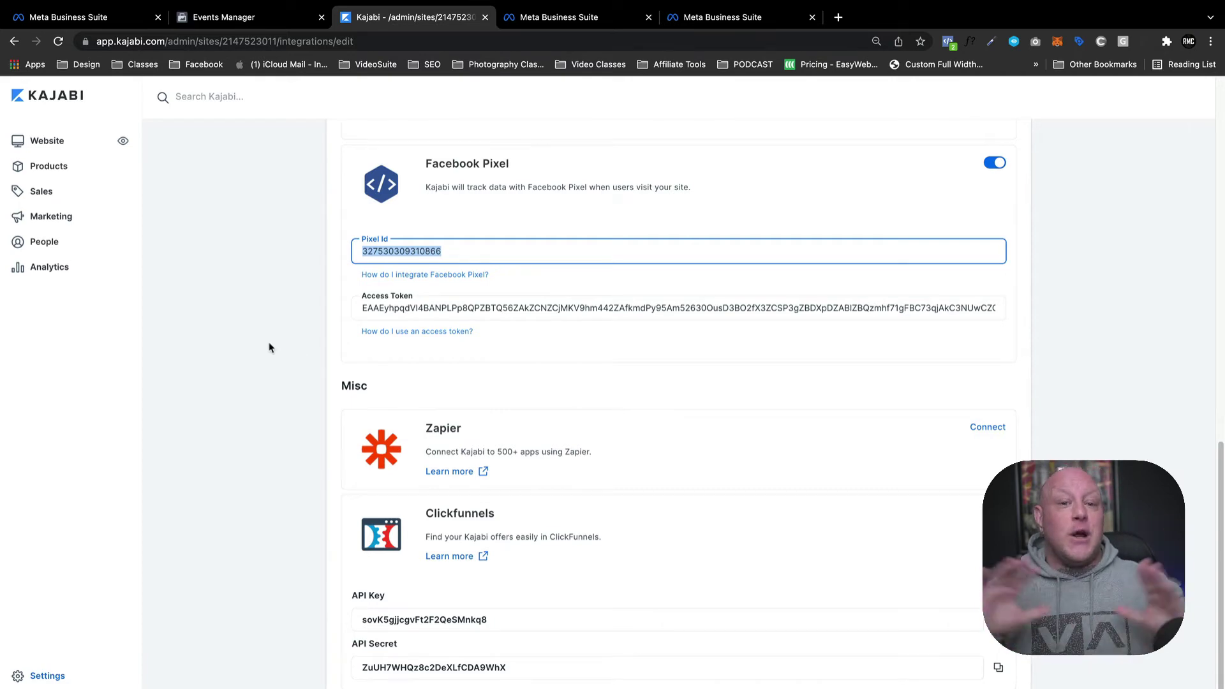
{"action": "left_click", "coordinate": [252, 18]}
{"action": "scroll", "coordinate": [236, 281], "scroll_direction": "up", "scroll_amount": 10}
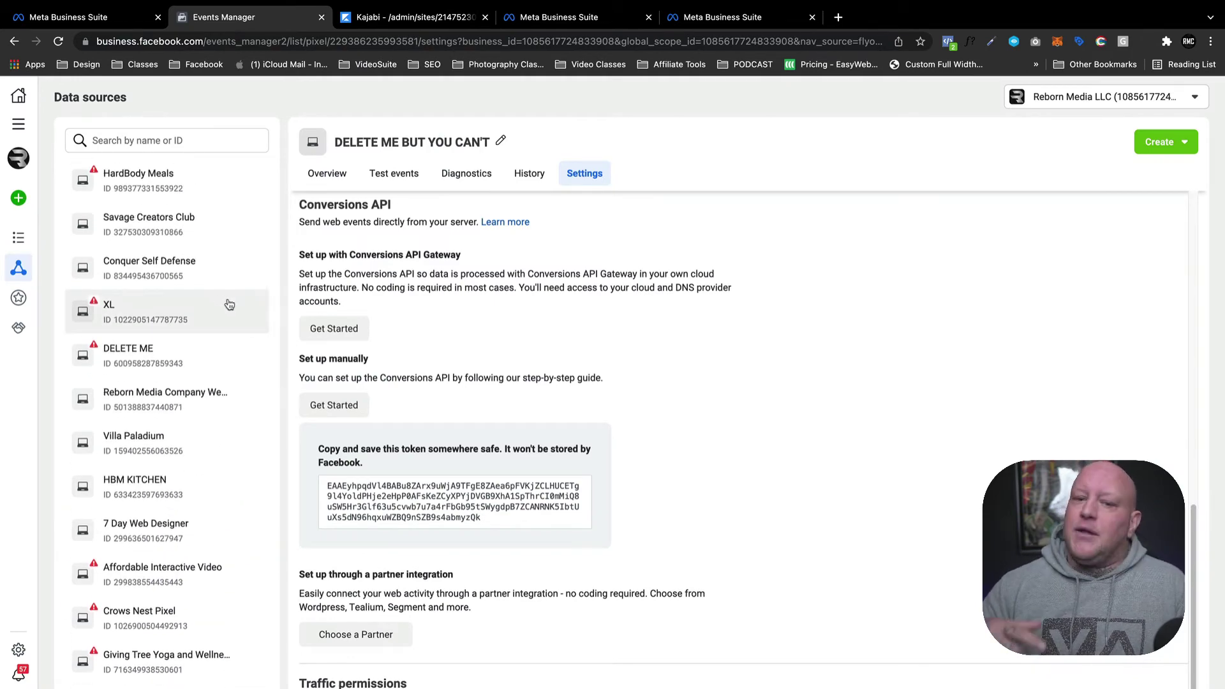
Open the Savage Creators Club pixel overview listing PageView, Lead, Initiate checkout and Purchase.
{"action": "left_click", "coordinate": [196, 234]}
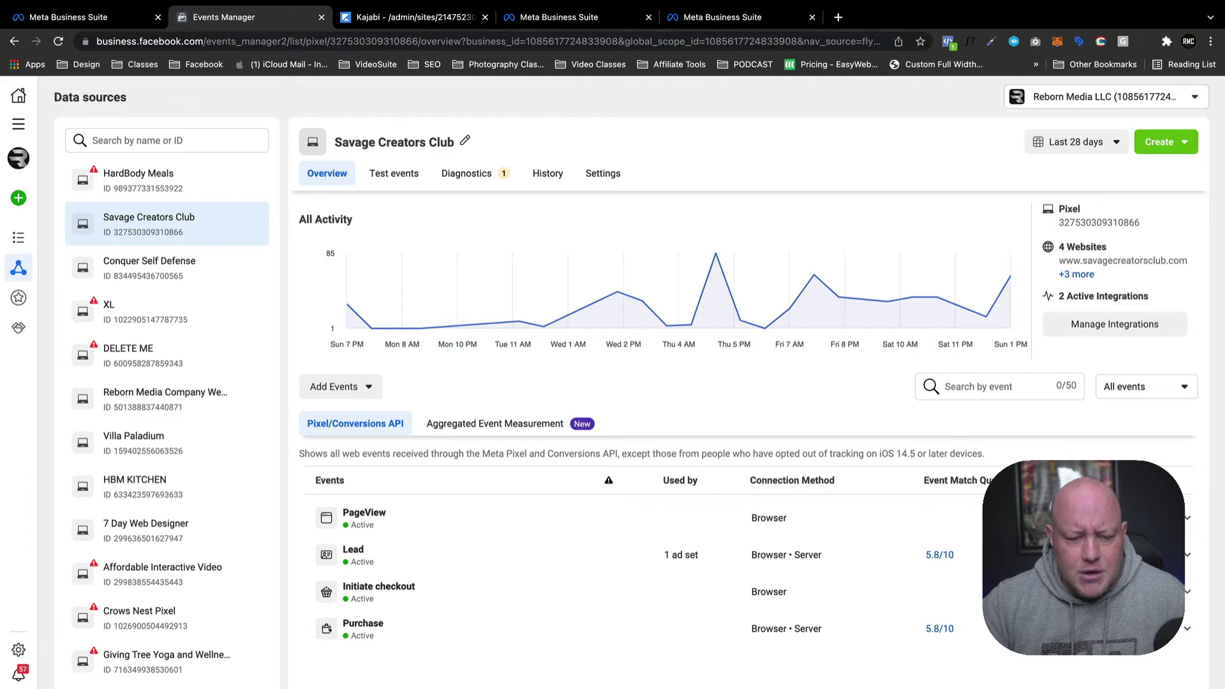
{"action": "key", "text": "super+Tab"}
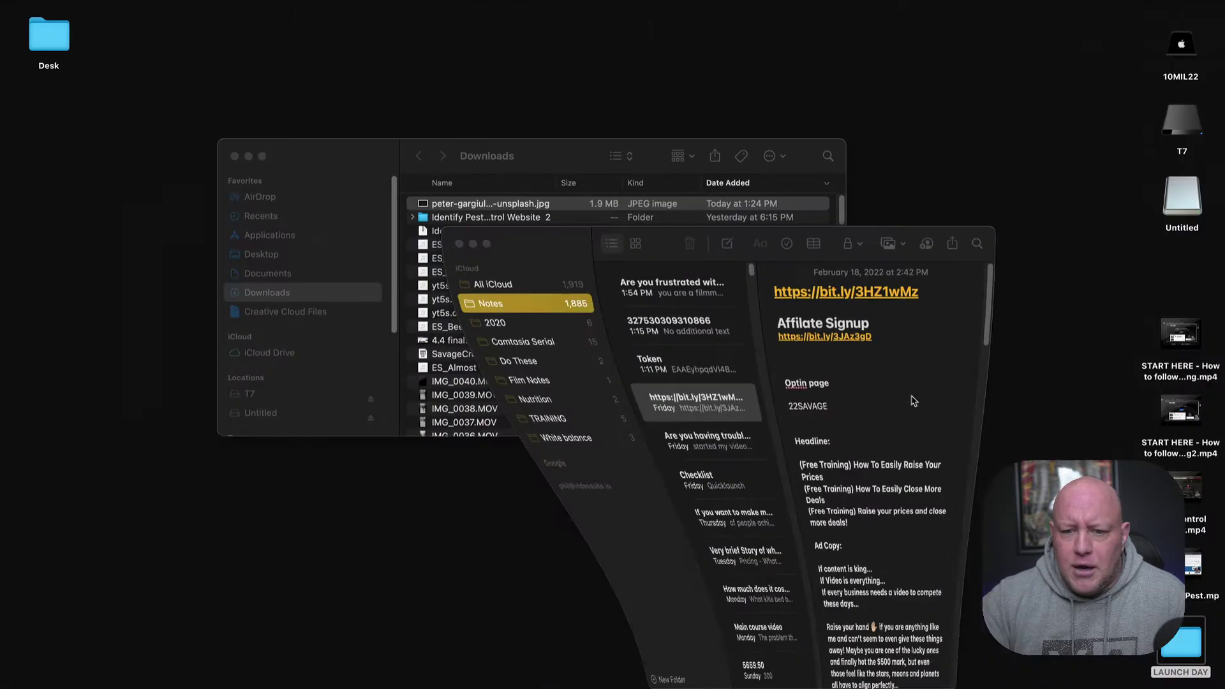
{"action": "left_click_drag", "start_coordinate": [923, 293], "coordinate": [819, 280]}
{"action": "key", "text": "super+c"}
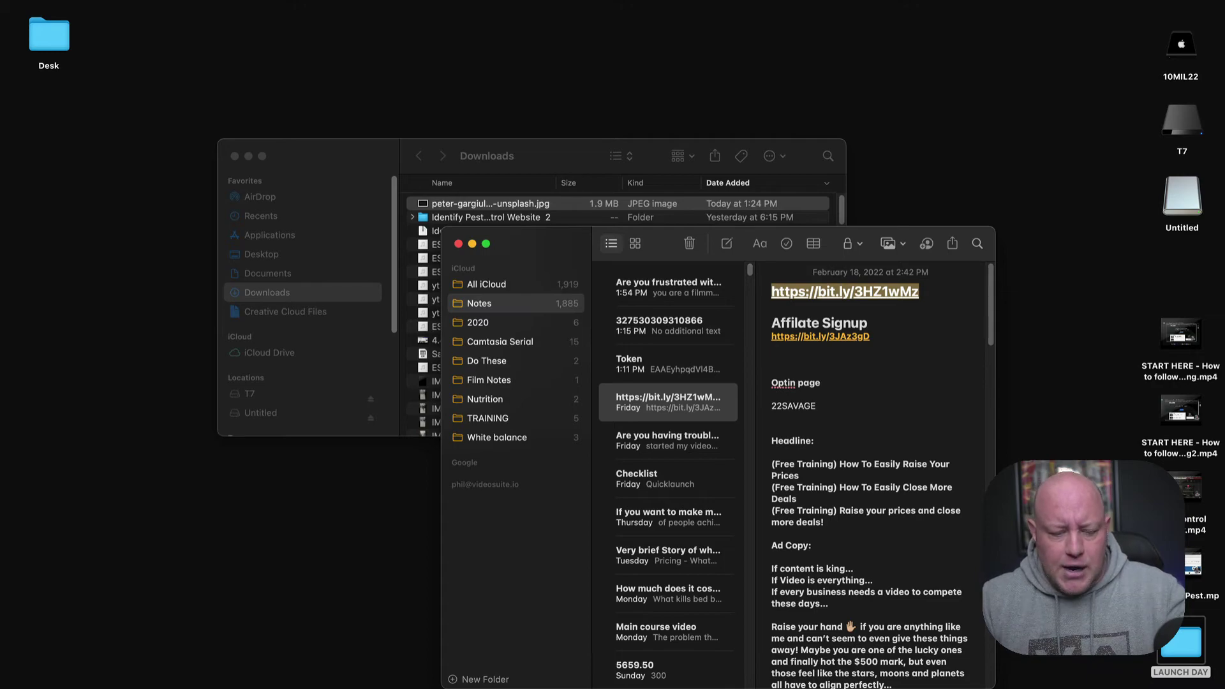
{"action": "key", "text": "super+Tab"}
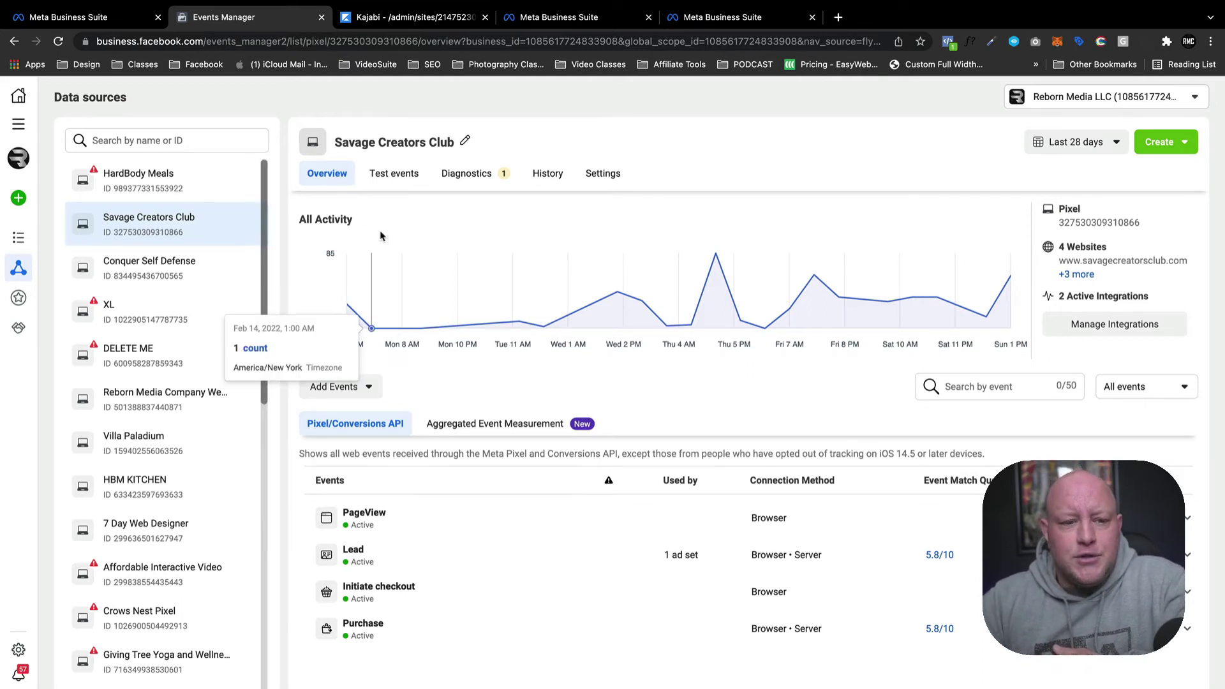
Glance at the Kajabi pixel settings, then open the pixel's Test events view.
{"action": "scroll", "coordinate": [189, 525], "scroll_direction": "down", "scroll_amount": 4}
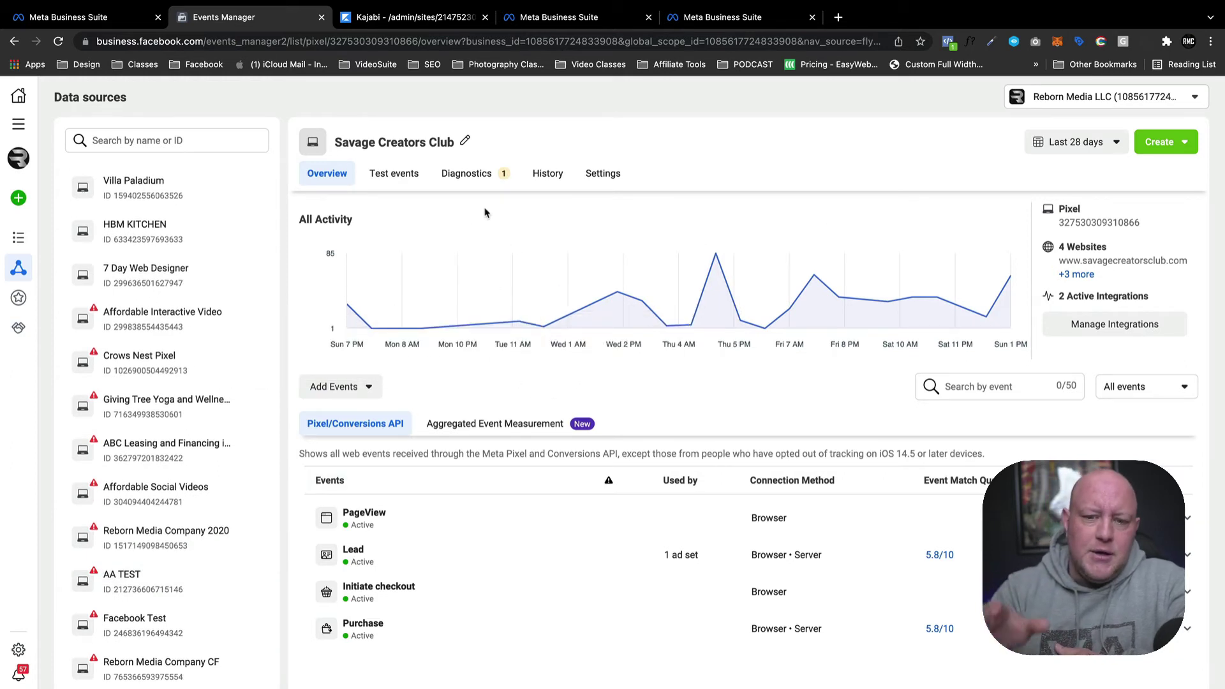
{"action": "left_click", "coordinate": [423, 22]}
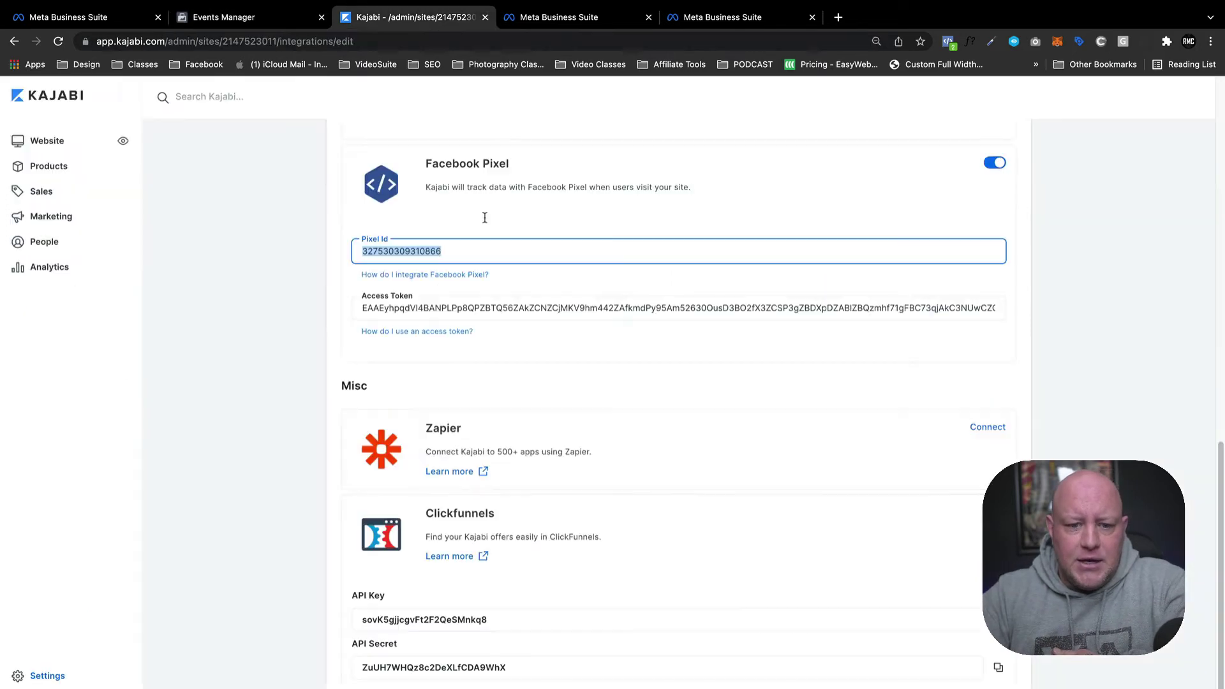
{"action": "left_click", "coordinate": [225, 17]}
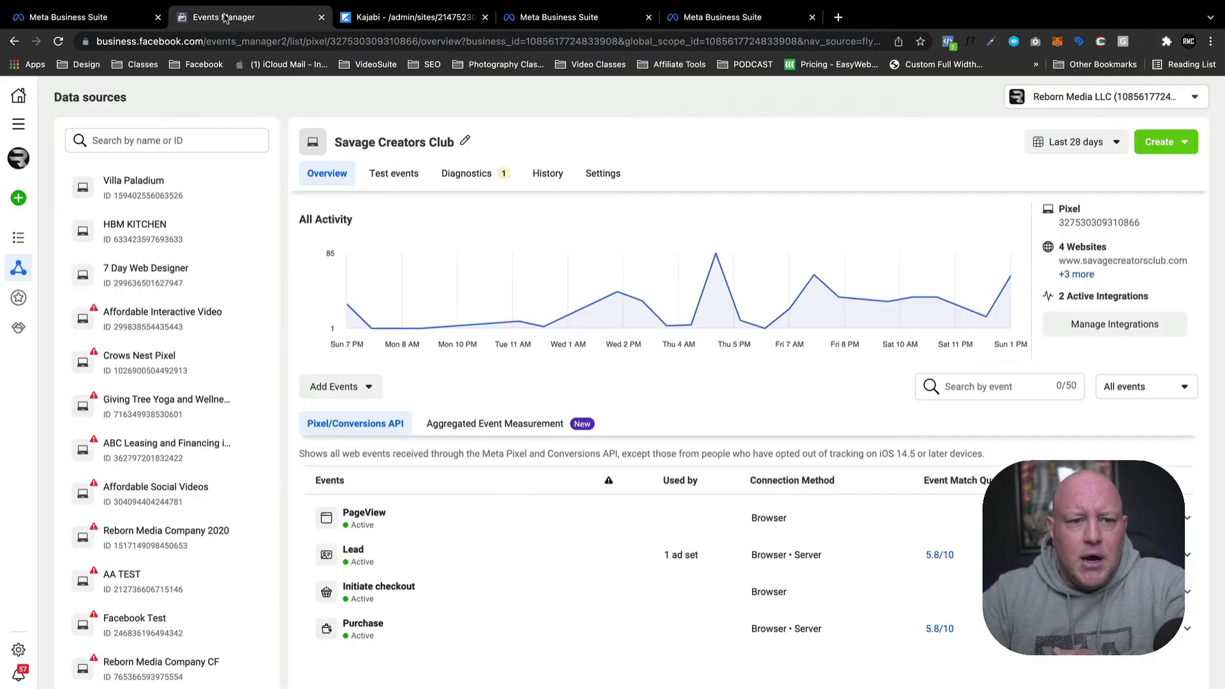
{"action": "left_click", "coordinate": [397, 173]}
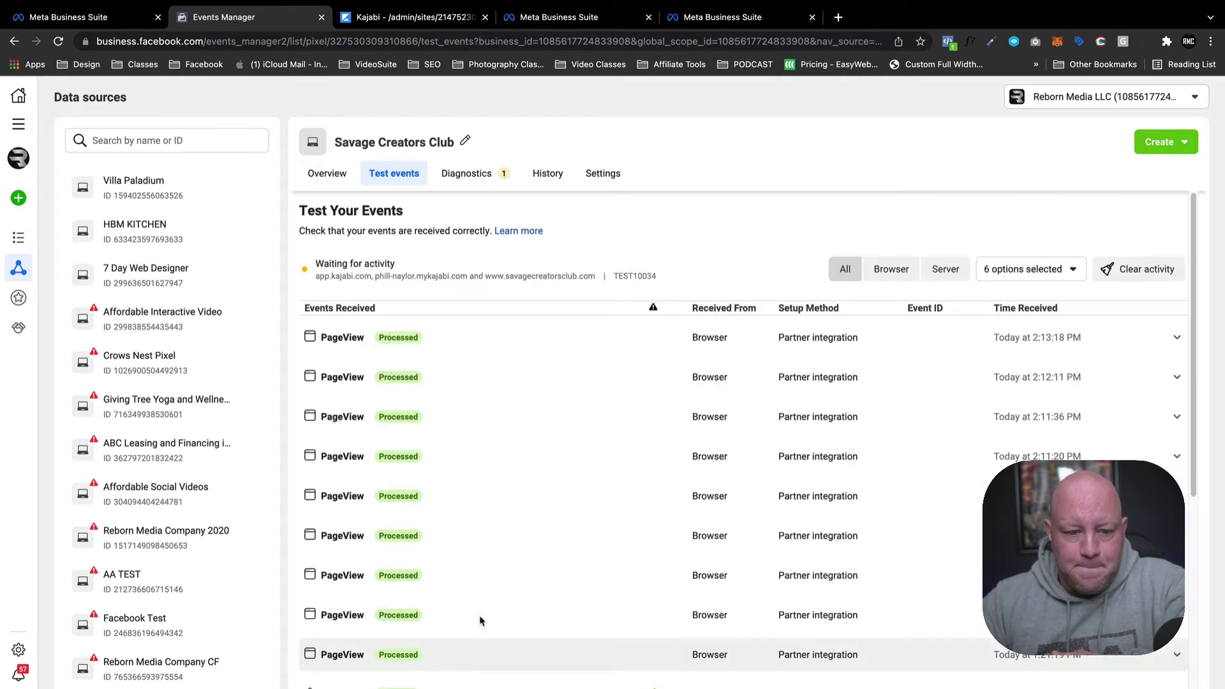
Clear the recorded test session activity and confirm.
{"action": "scroll", "coordinate": [498, 328], "scroll_direction": "down", "scroll_amount": 15}
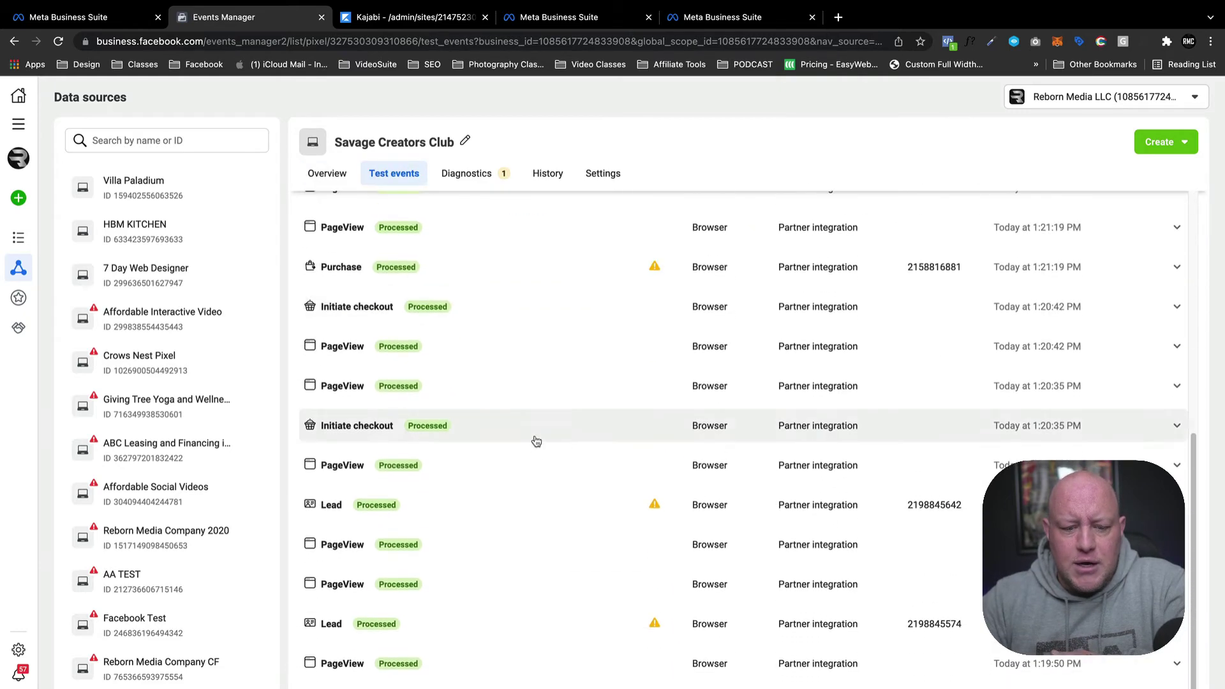
{"action": "scroll", "coordinate": [655, 579], "scroll_direction": "up", "scroll_amount": 15}
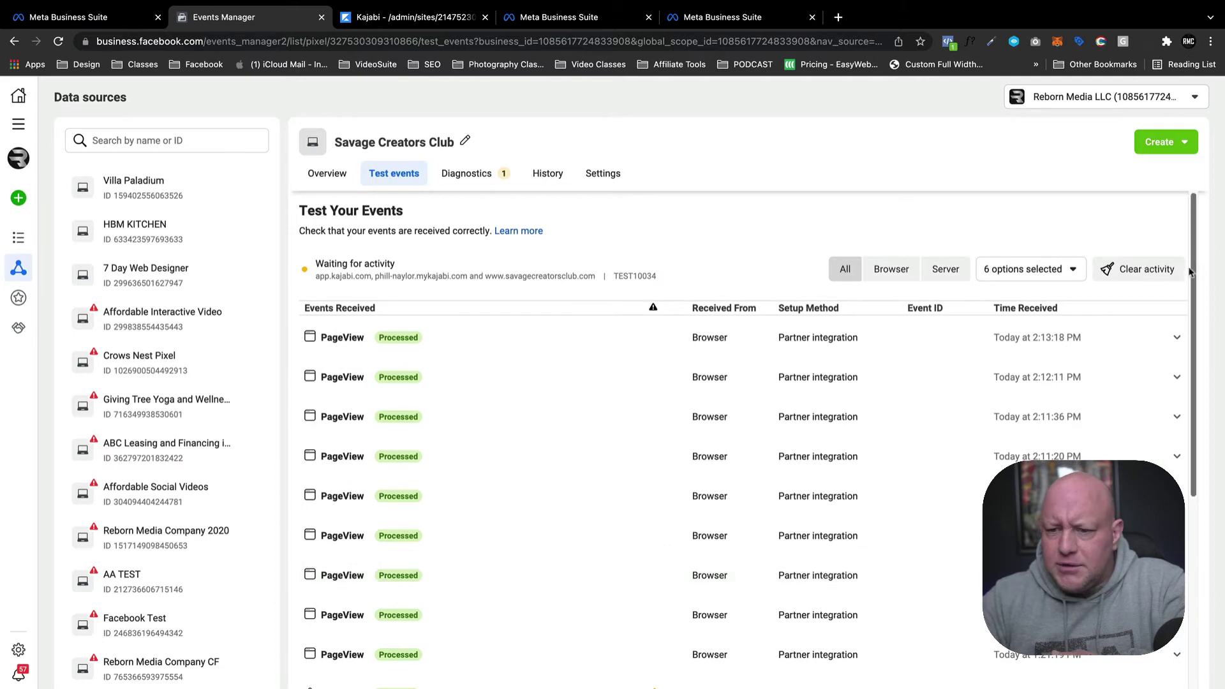
{"action": "left_click", "coordinate": [1146, 269]}
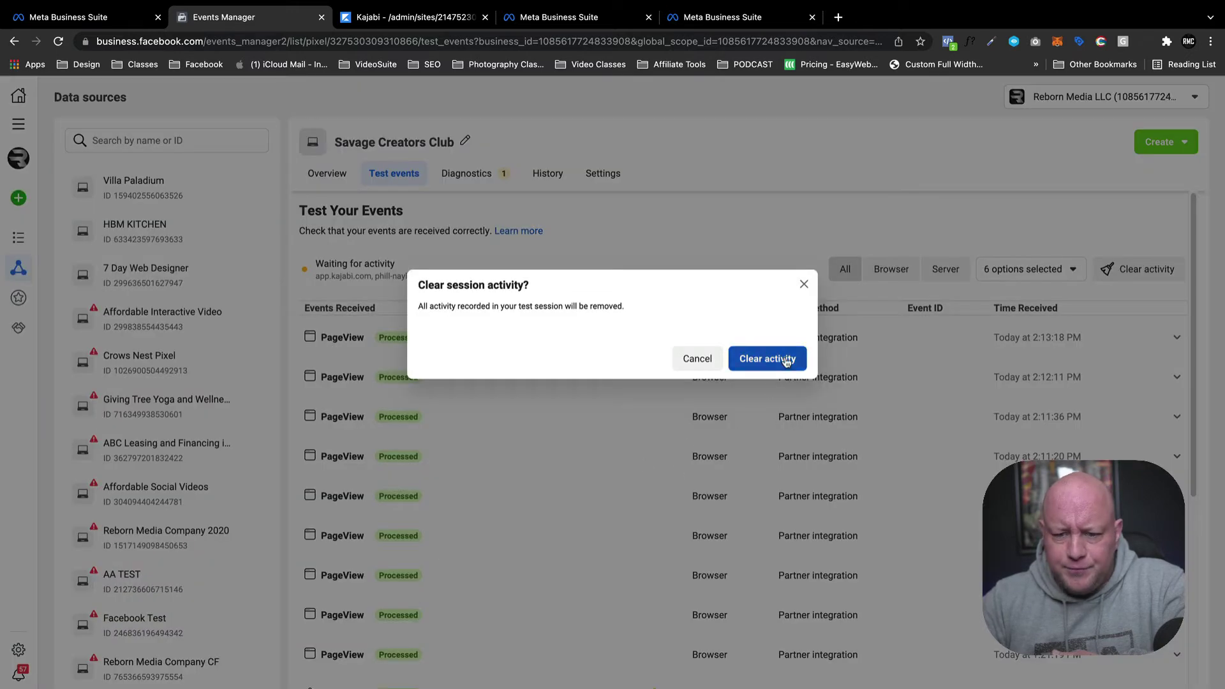
{"action": "left_click", "coordinate": [772, 359]}
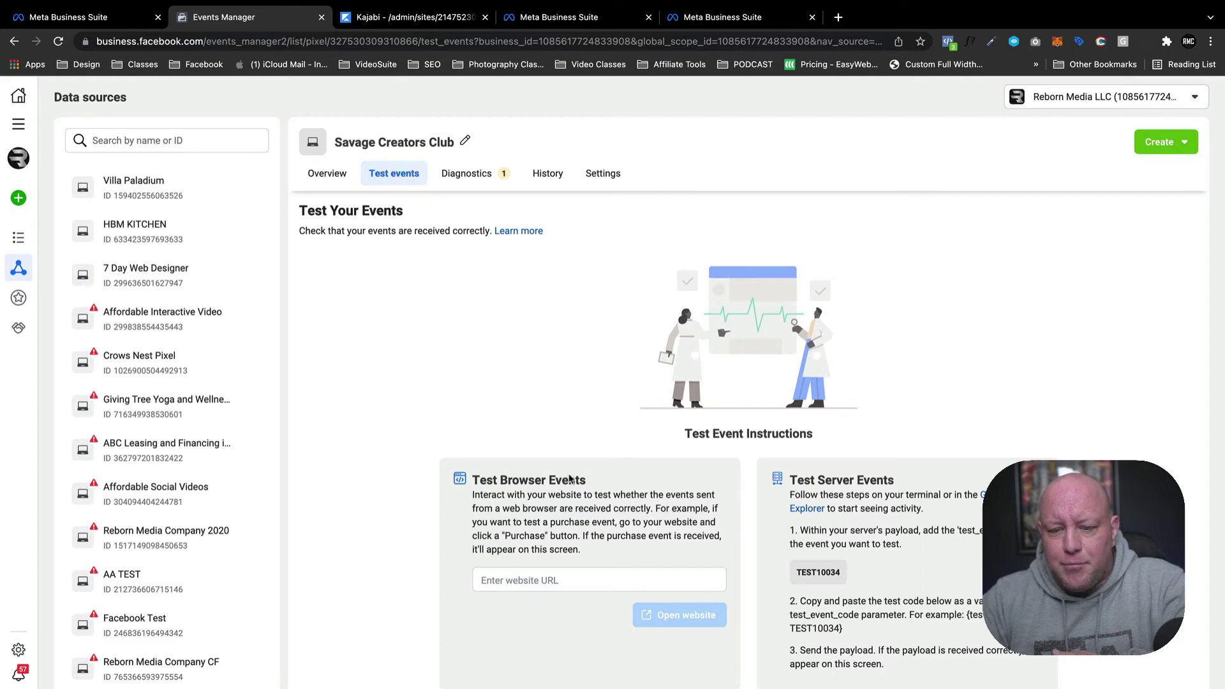
{"action": "left_click", "coordinate": [499, 579]}
{"action": "key", "text": "super+v"}
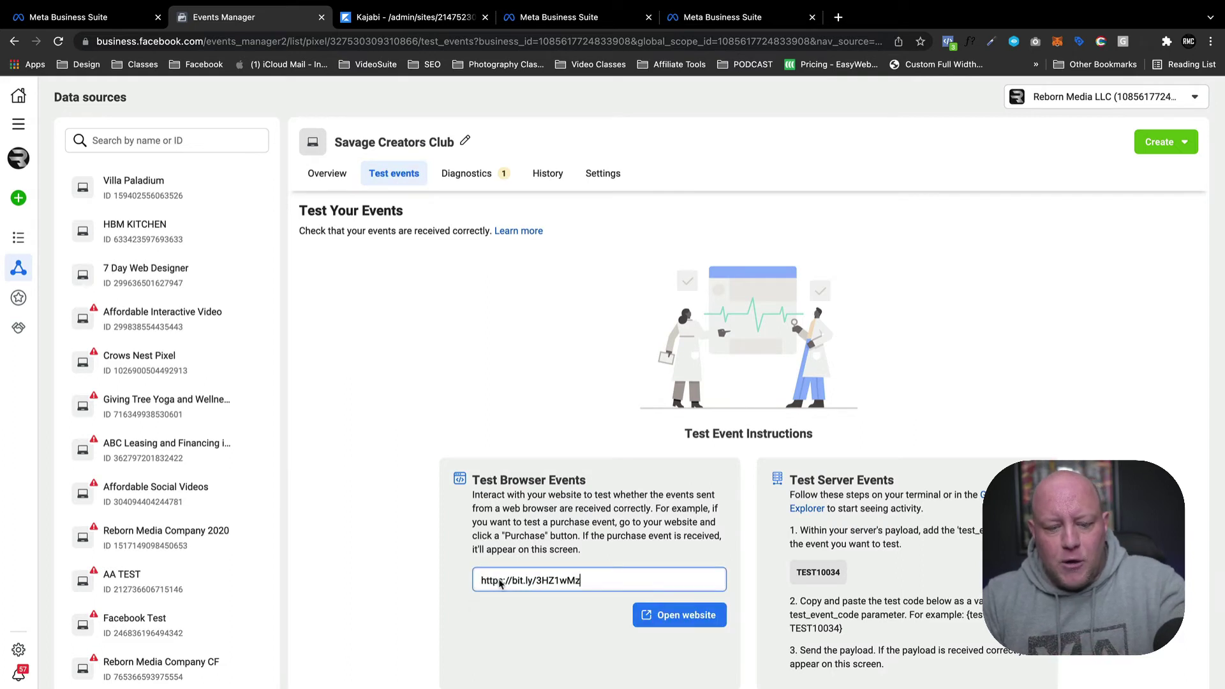
{"action": "left_click", "coordinate": [671, 618]}
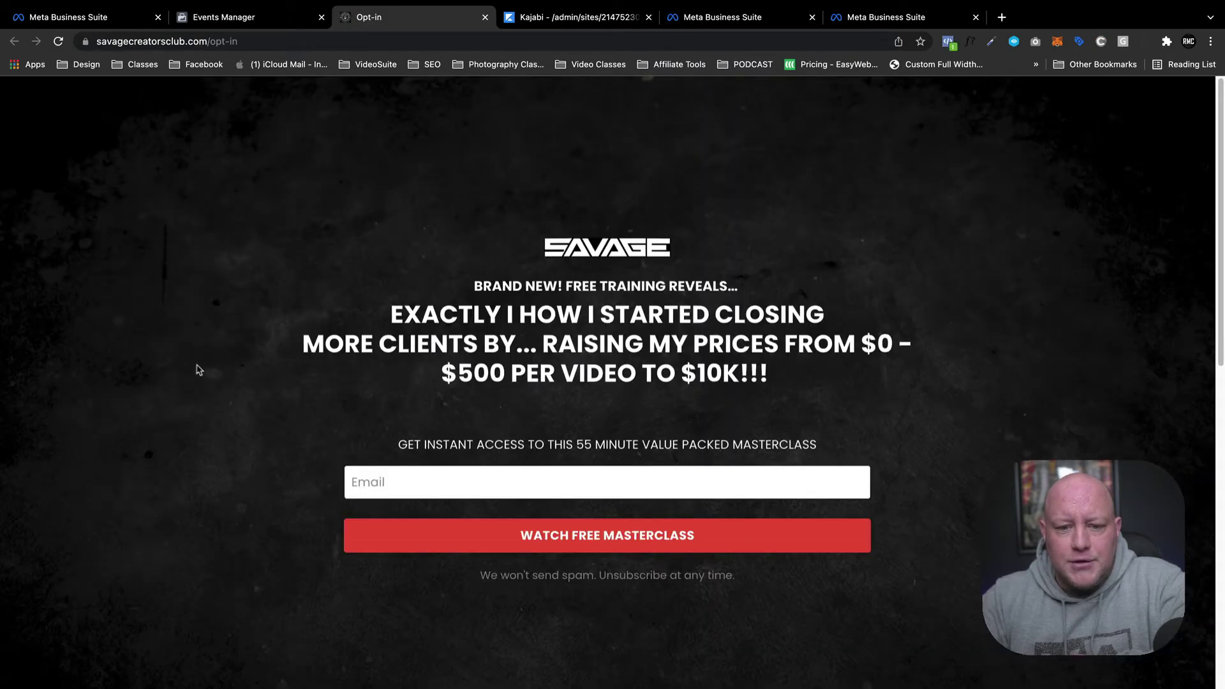
Review the opt-in page and briefly check the Events Manager test events page.
{"action": "scroll", "coordinate": [411, 405], "scroll_direction": "down", "scroll_amount": 12}
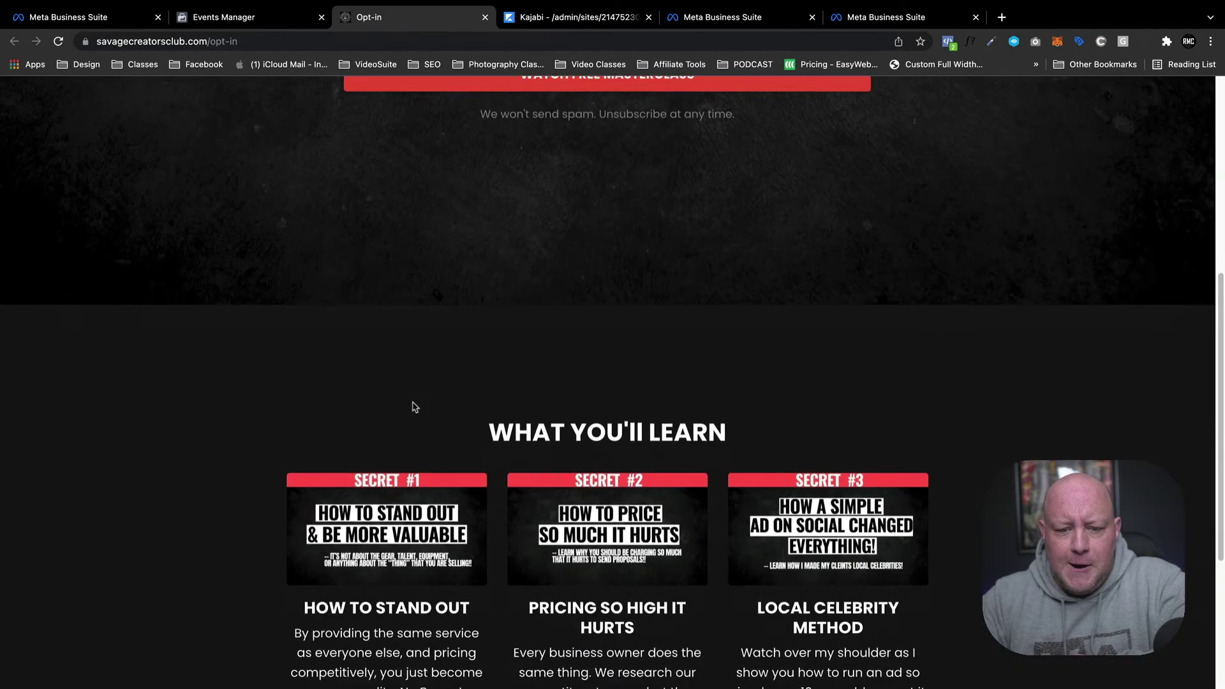
{"action": "scroll", "coordinate": [446, 377], "scroll_direction": "down", "scroll_amount": 2}
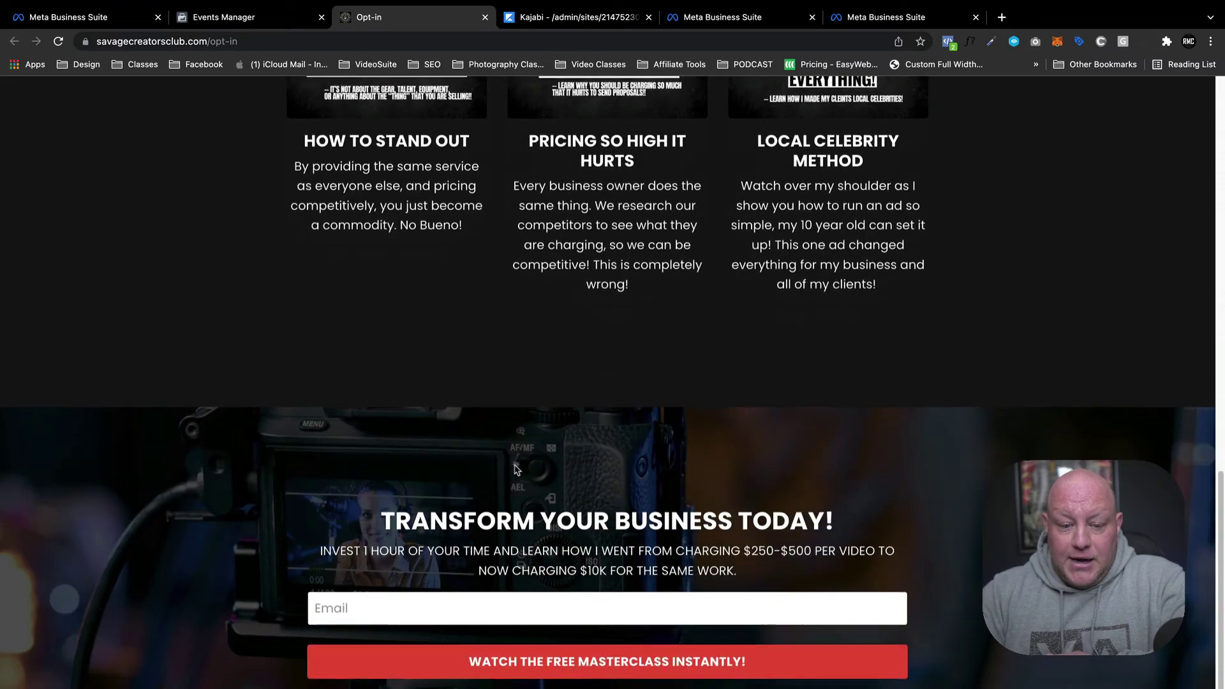
{"action": "scroll", "coordinate": [498, 371], "scroll_direction": "up", "scroll_amount": 14}
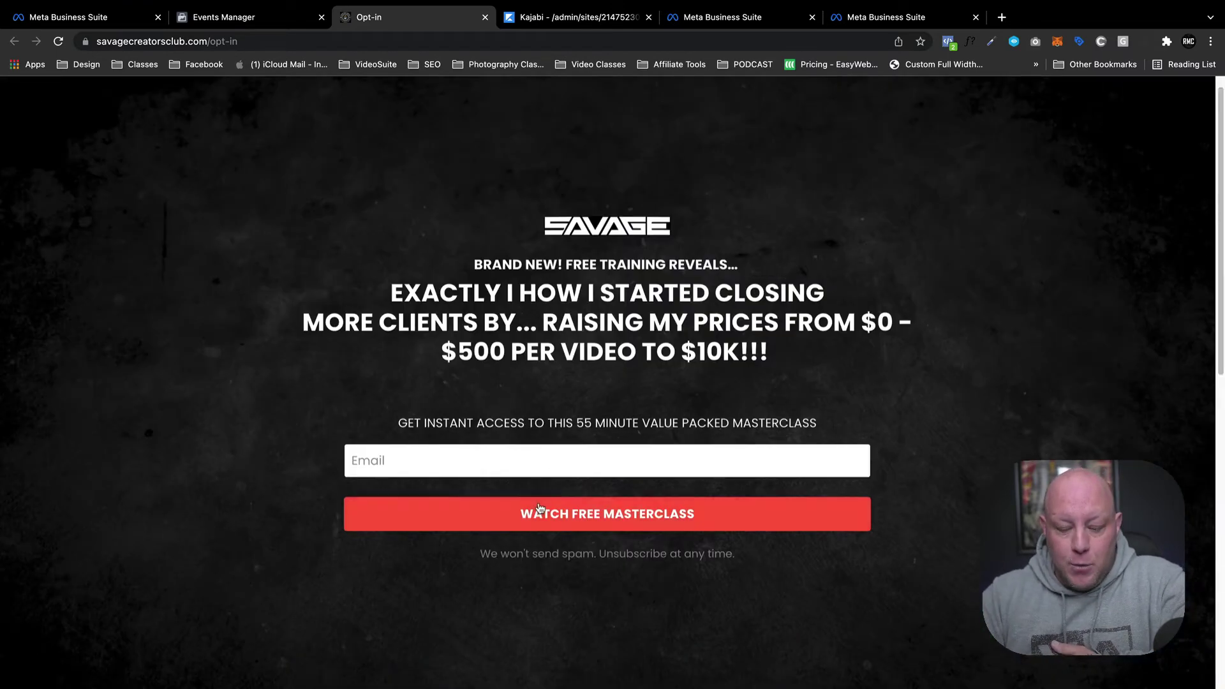
{"action": "scroll", "coordinate": [507, 447], "scroll_direction": "up", "scroll_amount": 1}
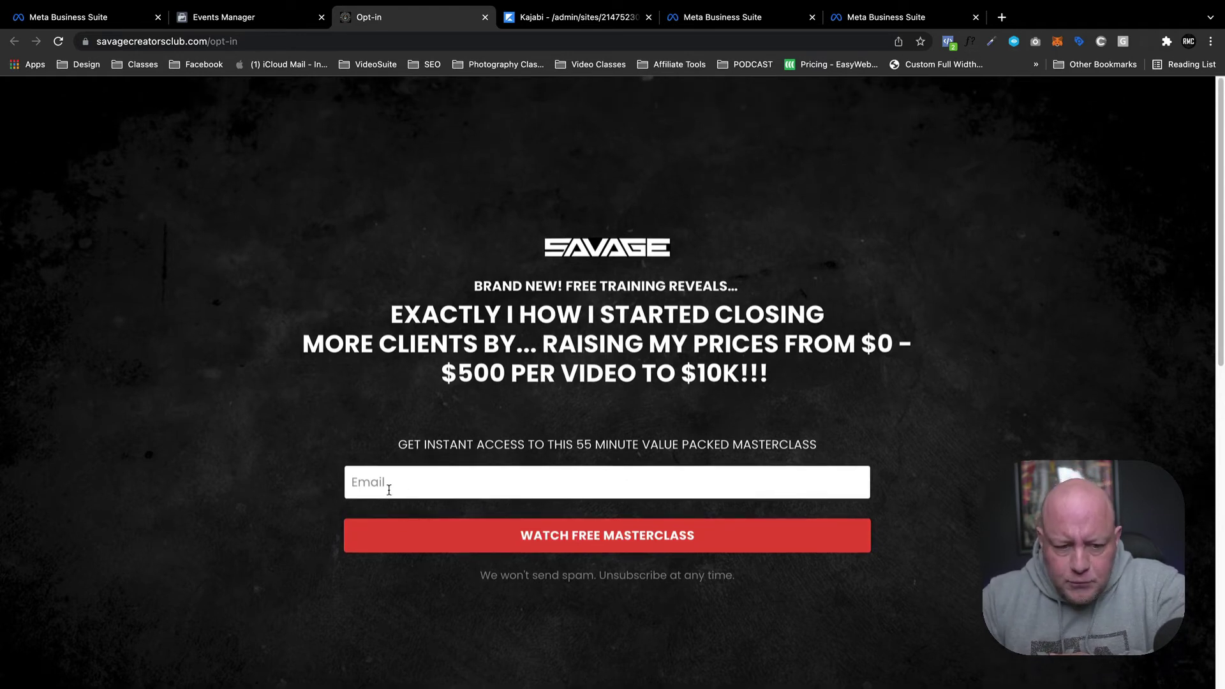
{"action": "left_click", "coordinate": [404, 469]}
{"action": "left_click", "coordinate": [576, 230]}
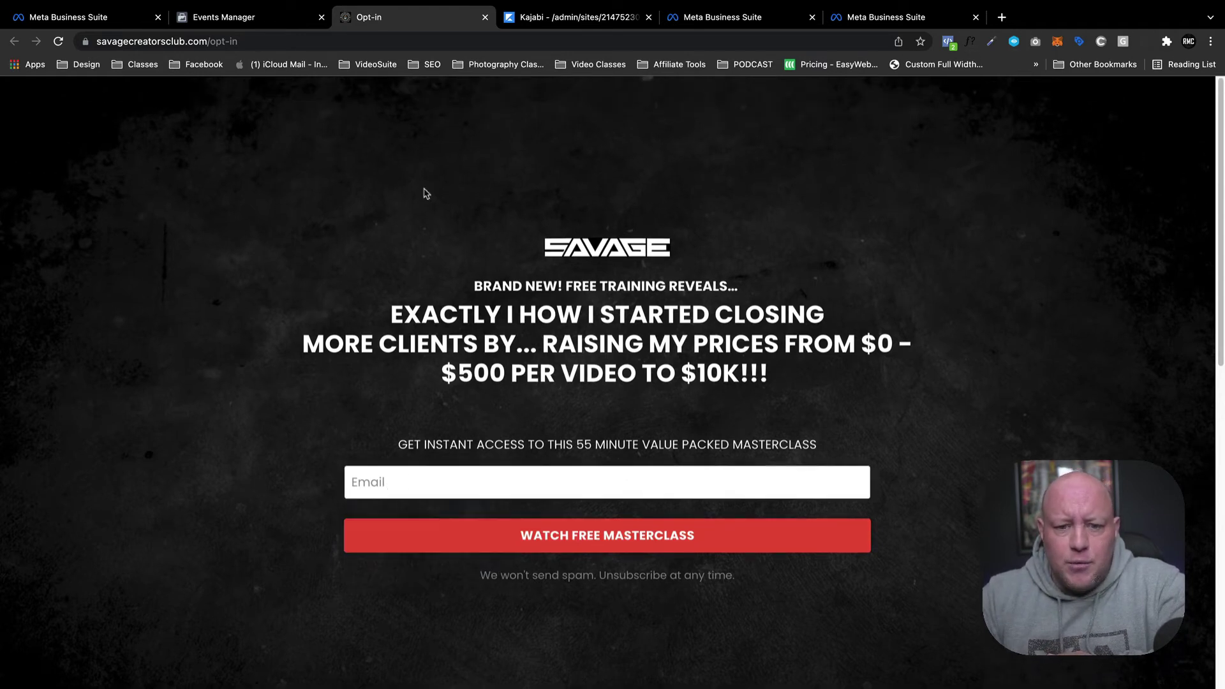
{"action": "left_click", "coordinate": [225, 20]}
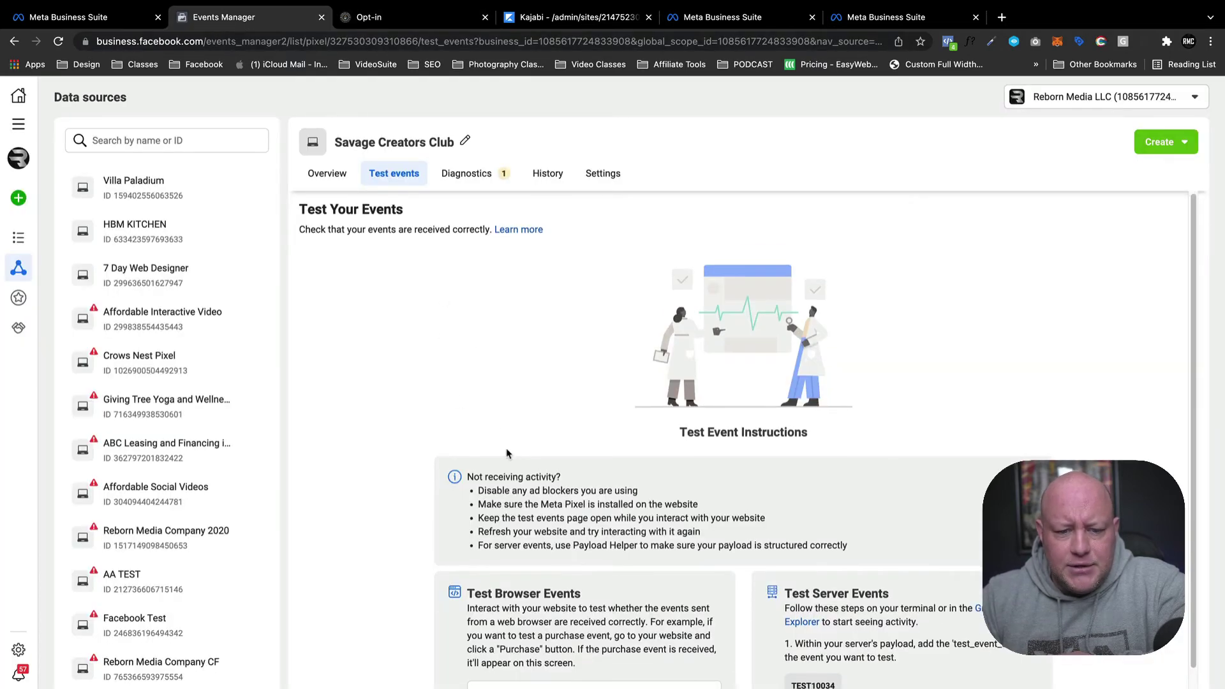
{"action": "left_click", "coordinate": [382, 23]}
Fill the Email field with a saved address and submit Watch Free Masterclass.
{"action": "left_click", "coordinate": [414, 486]}
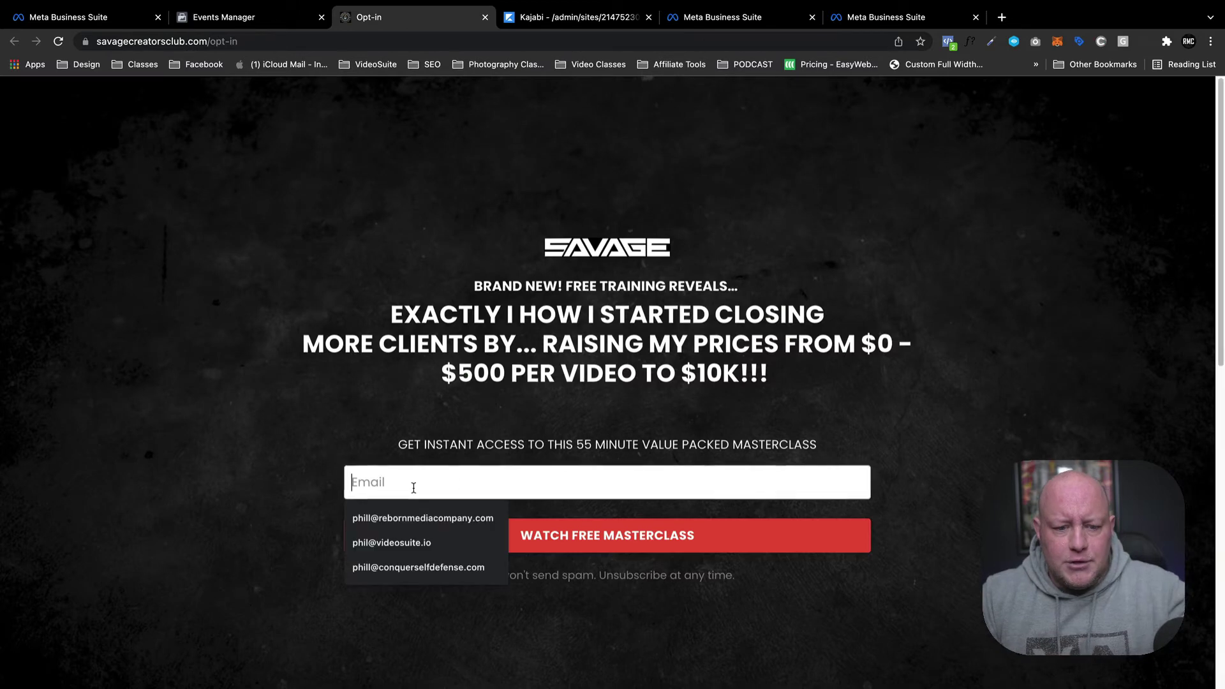
{"action": "left_click", "coordinate": [426, 520]}
{"action": "left_click", "coordinate": [610, 548]}
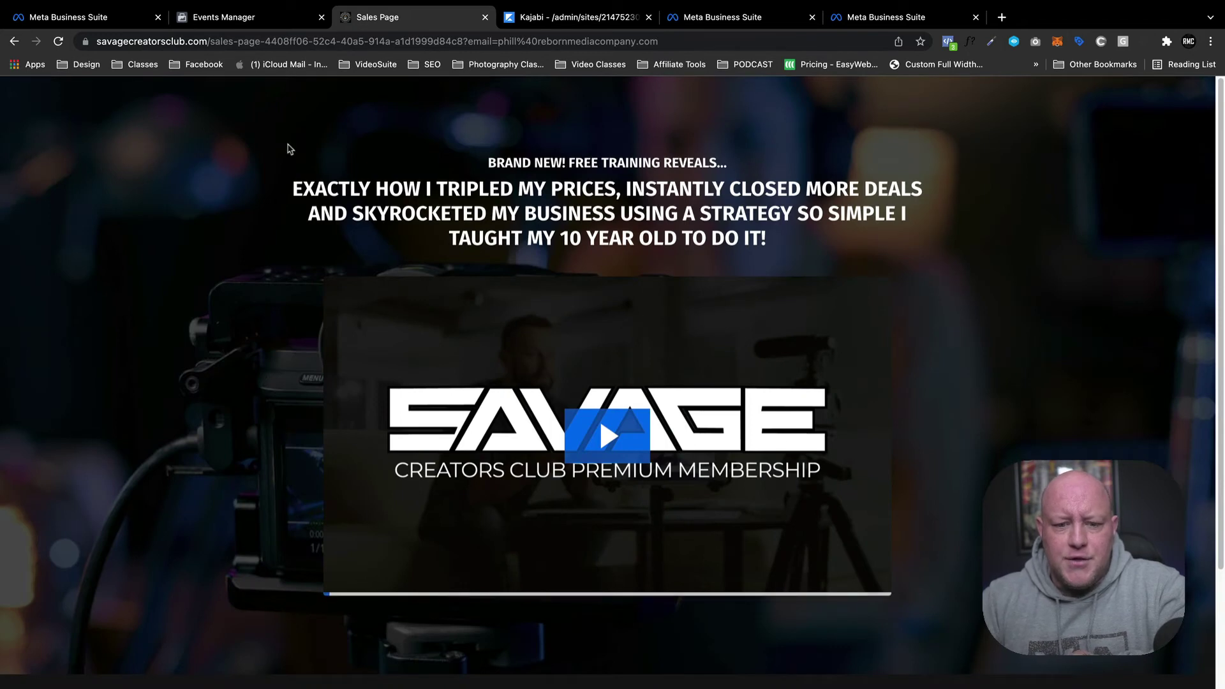
Confirm in Pixel Helper that Savage Creators Club fires PageView and Lead, inspecting the Lead event.
{"action": "left_click", "coordinate": [949, 43]}
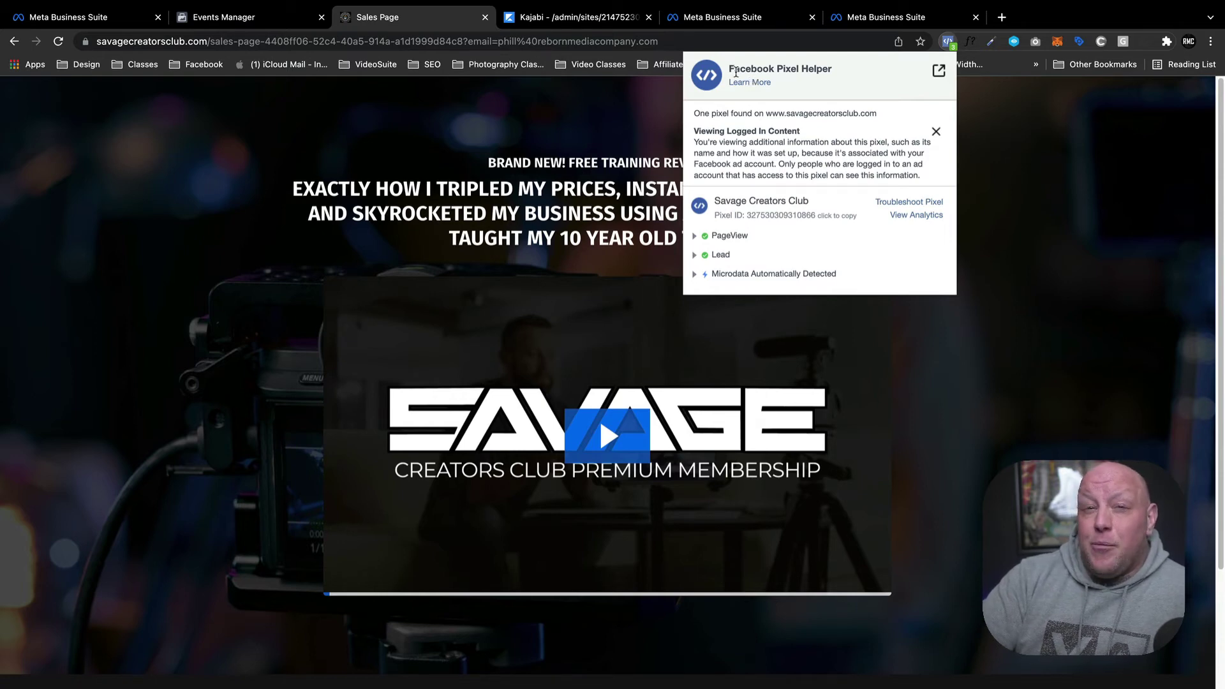
{"action": "left_click", "coordinate": [1025, 170]}
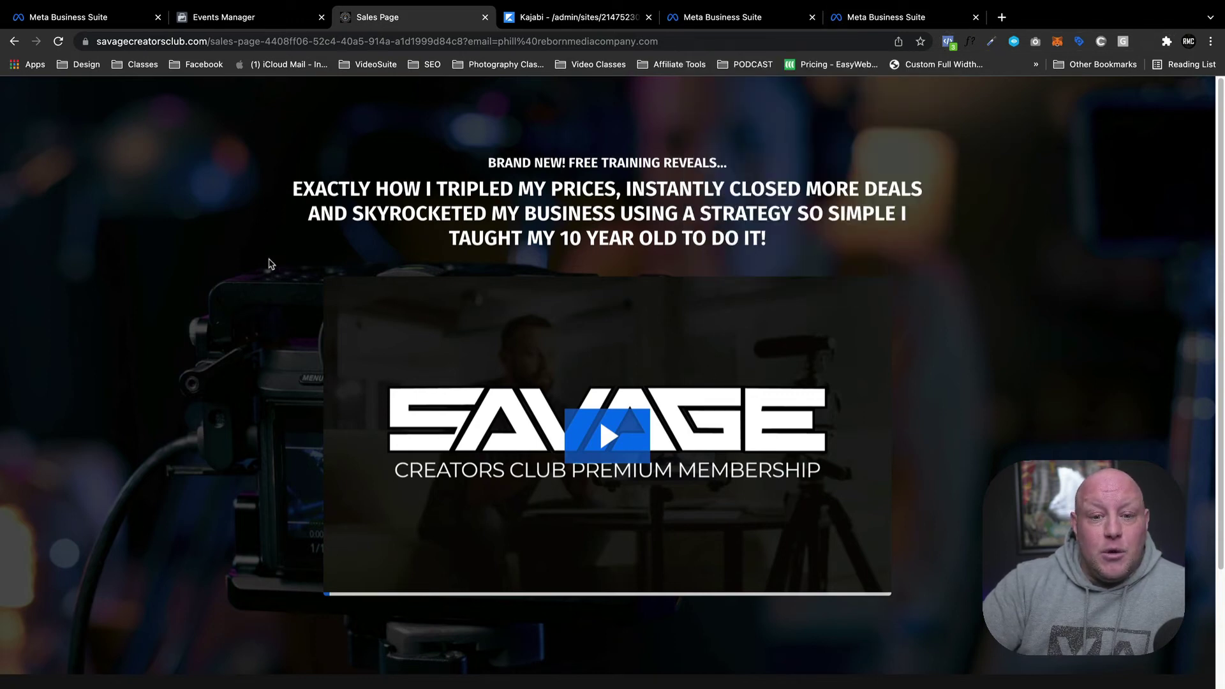
{"action": "left_click", "coordinate": [948, 43]}
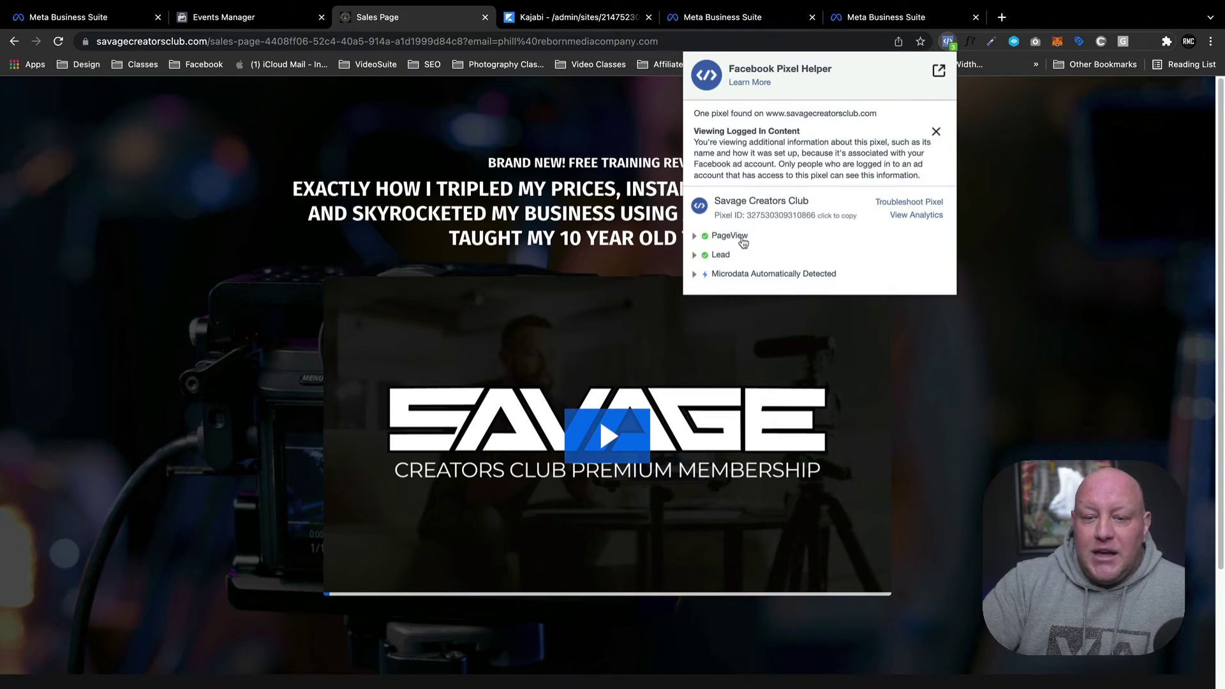
{"action": "left_click", "coordinate": [694, 255]}
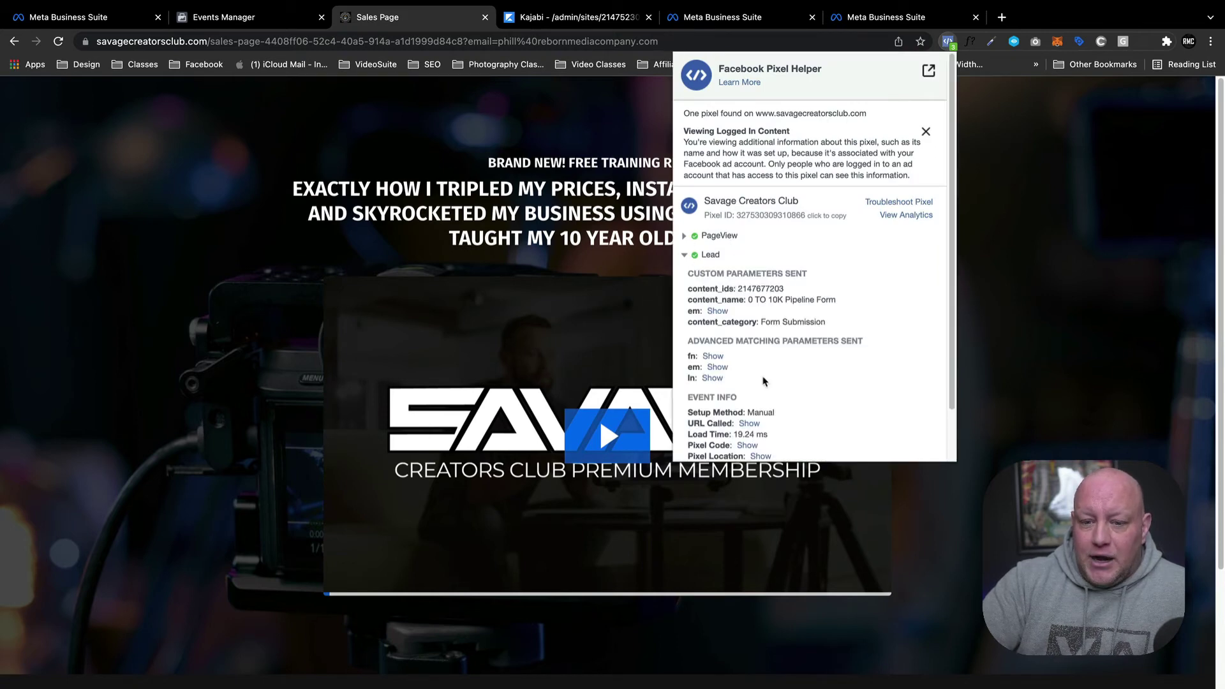
{"action": "scroll", "coordinate": [743, 383], "scroll_direction": "down", "scroll_amount": 2}
{"action": "left_click", "coordinate": [688, 199]}
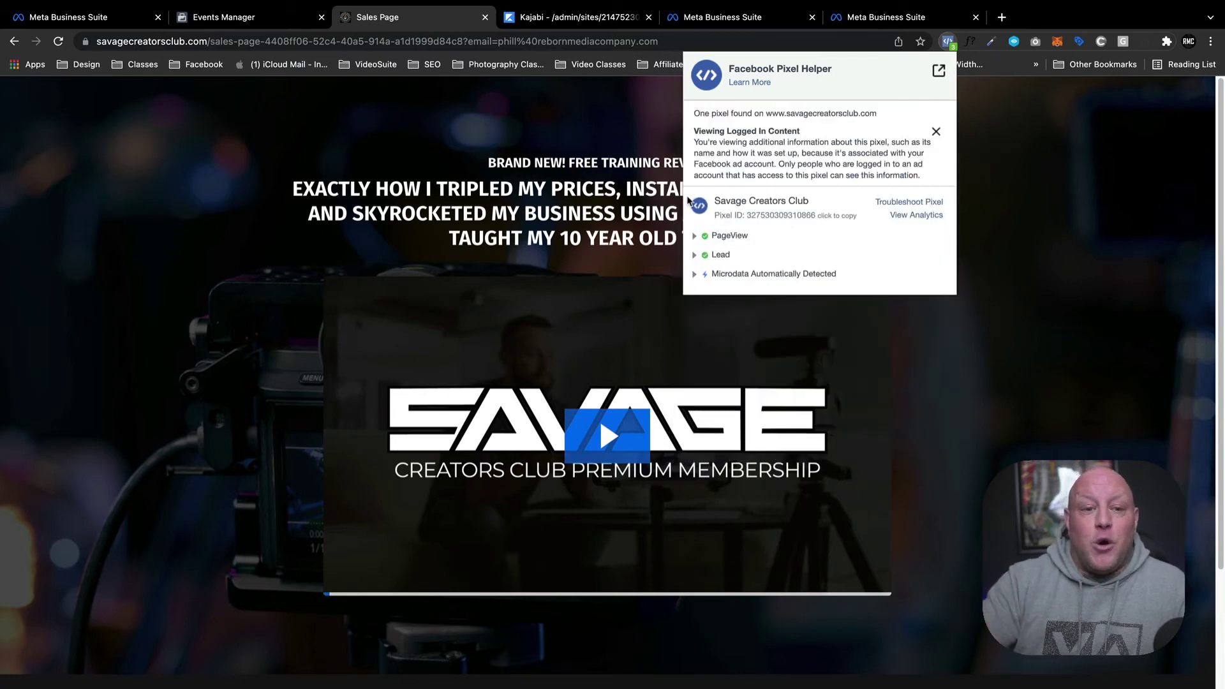
Move between the pixel's Test events and Overview views in Events Manager.
{"action": "left_click", "coordinate": [310, 24]}
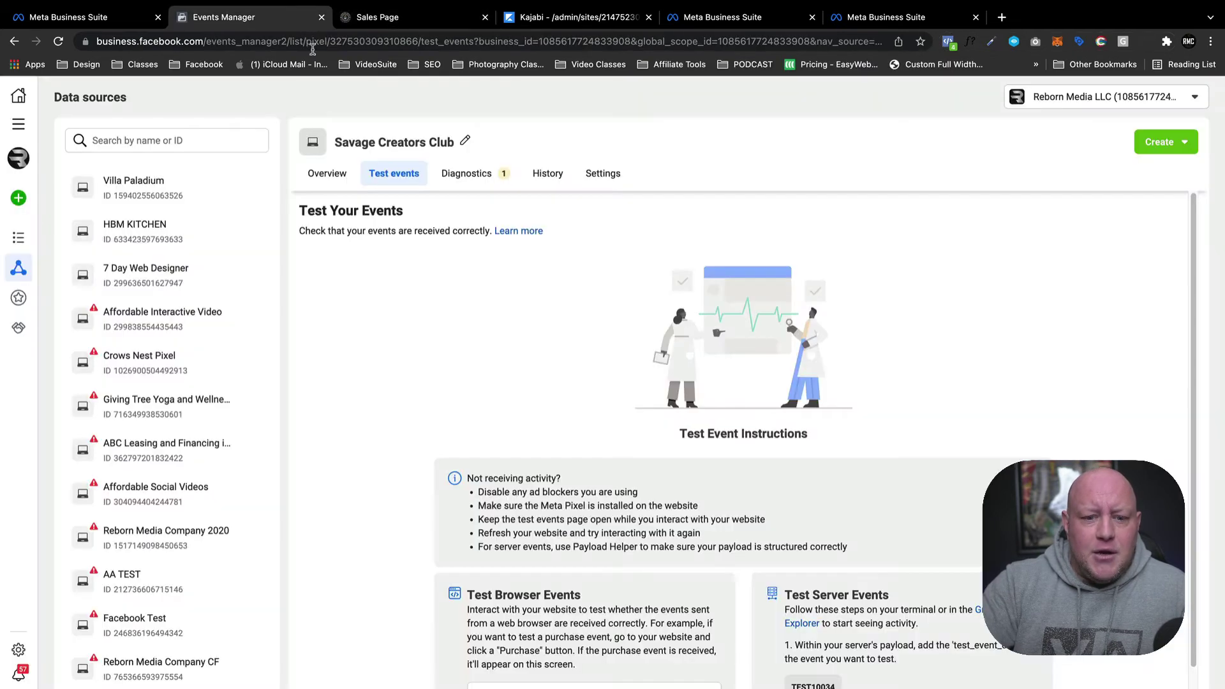
{"action": "scroll", "coordinate": [409, 307], "scroll_direction": "down", "scroll_amount": 1}
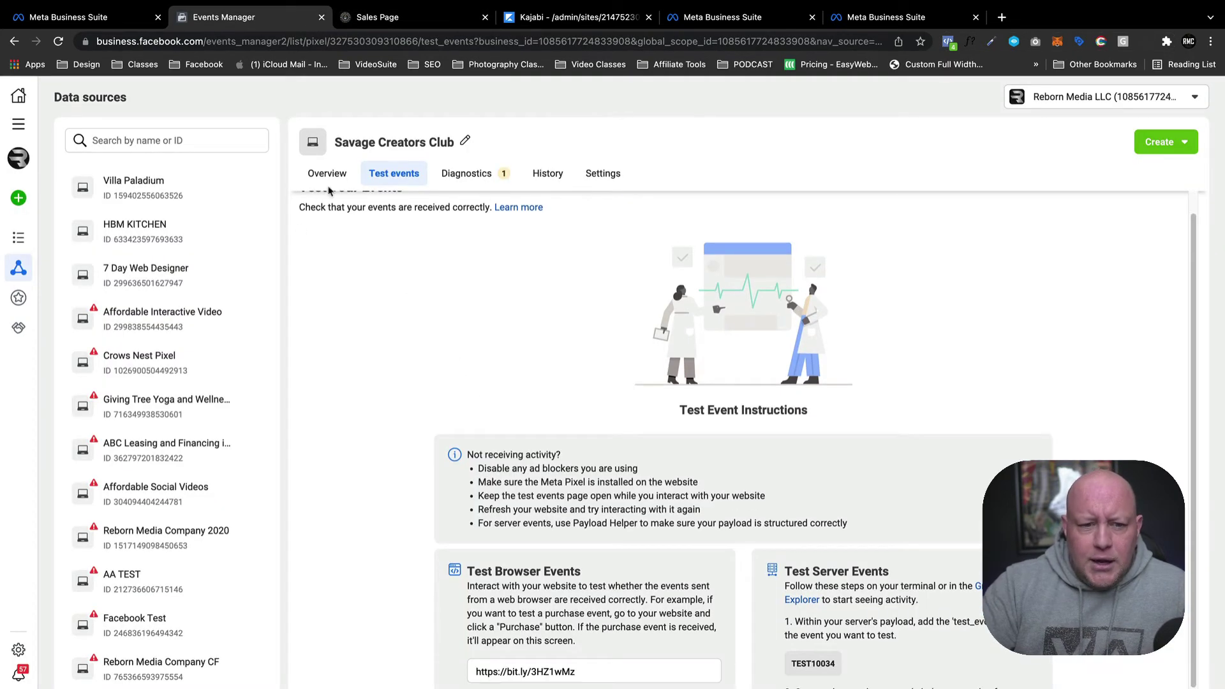
{"action": "left_click", "coordinate": [322, 179]}
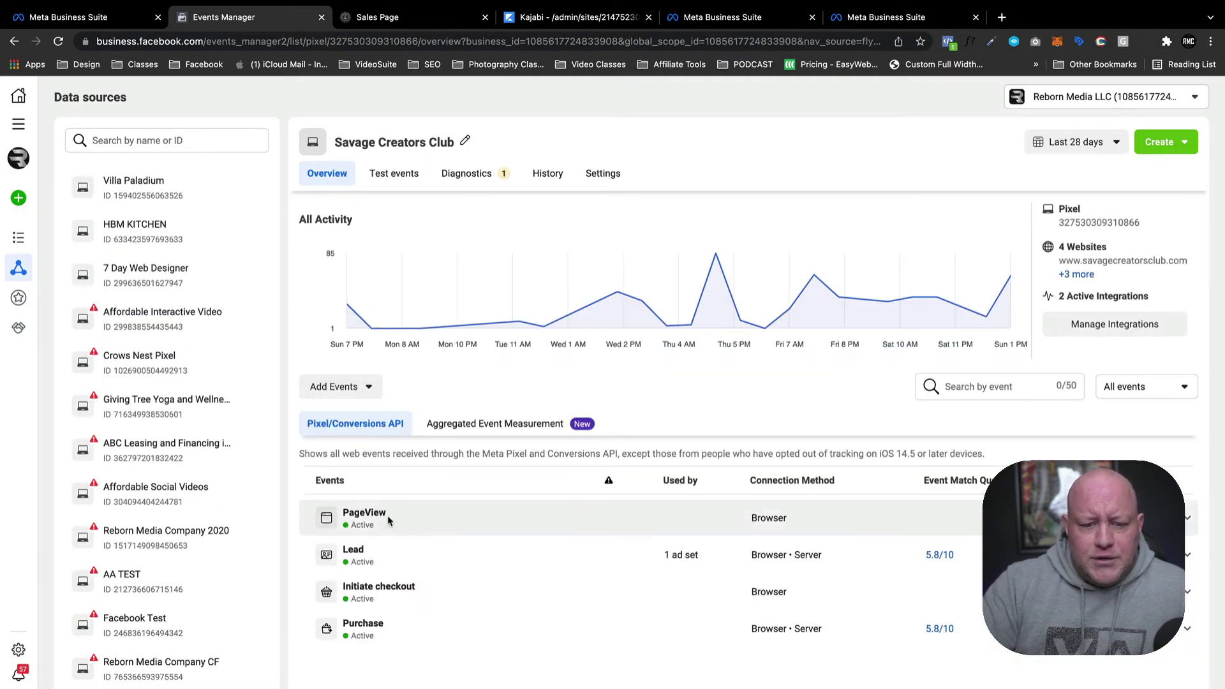
{"action": "left_click", "coordinate": [394, 174]}
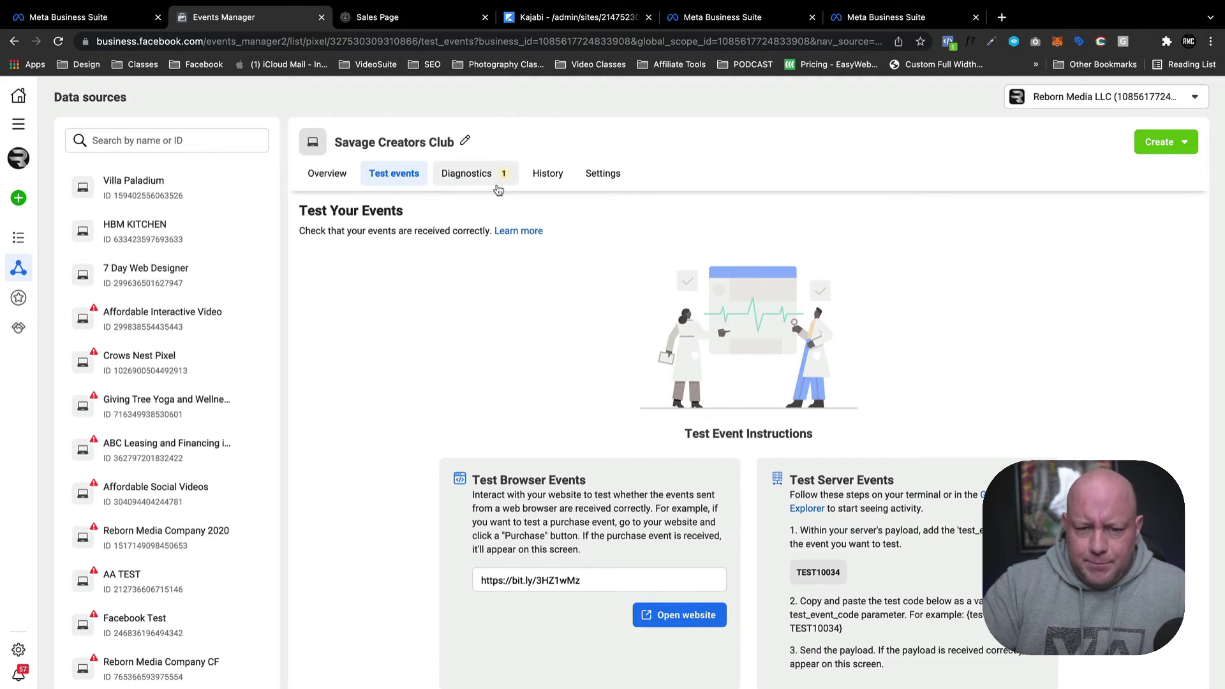
{"action": "left_click", "coordinate": [324, 171]}
Cycle browser tabs back to the Savage Creators Club sales page.
{"action": "left_click", "coordinate": [561, 17]}
{"action": "key", "text": "ctrl+Tab"}
{"action": "key", "text": "ctrl+Tab"}
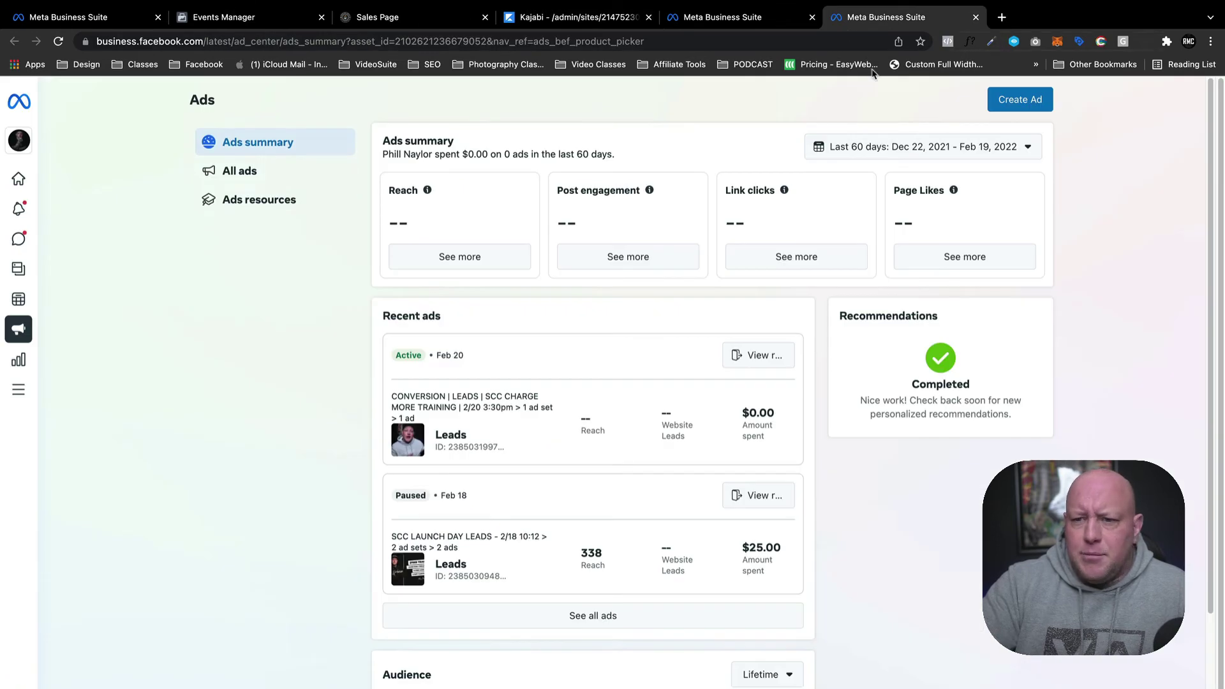
{"action": "key", "text": "ctrl+Tab"}
{"action": "key", "text": "ctrl+Tab"}
{"action": "key", "text": "ctrl+Tab"}
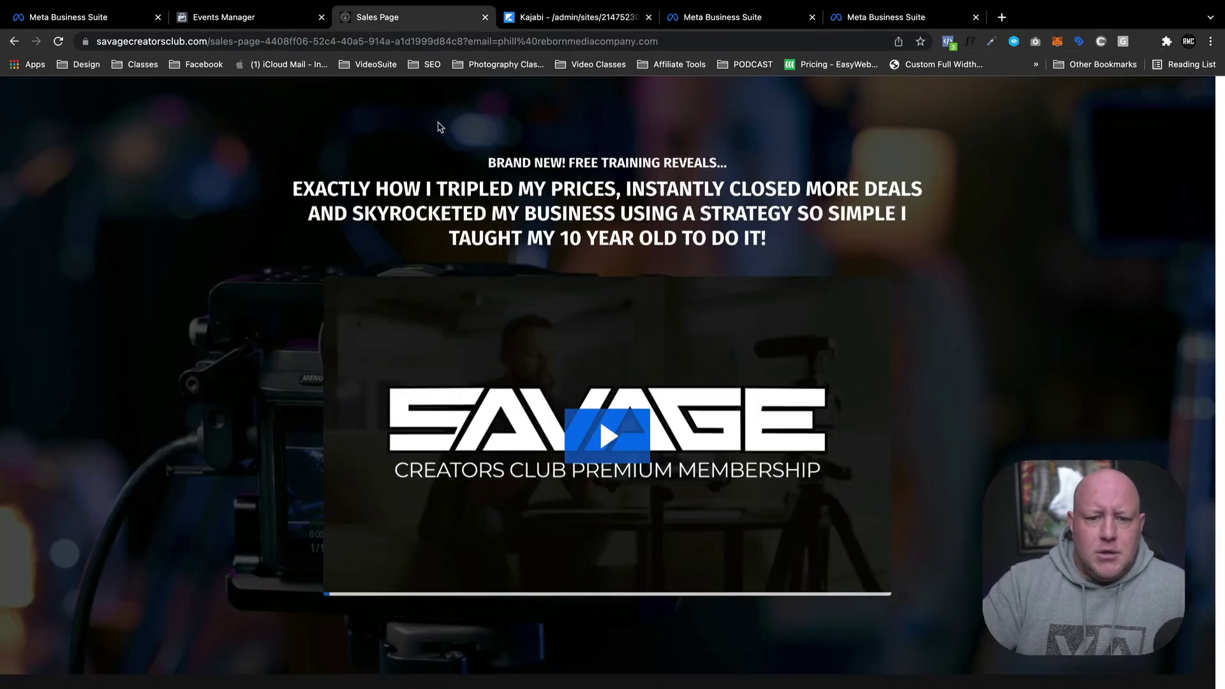
Open the Join Premium offer page and check its fired events in Pixel Helper.
{"action": "scroll", "coordinate": [599, 255], "scroll_direction": "down", "scroll_amount": 4}
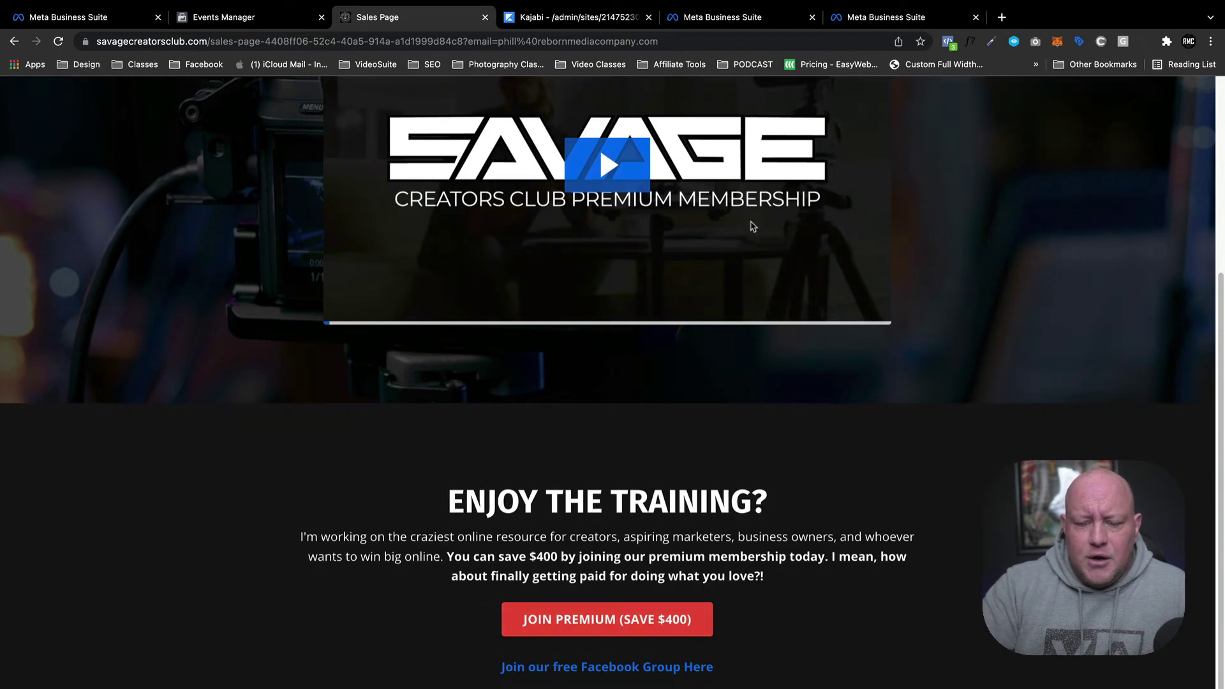
{"action": "left_click", "coordinate": [587, 624]}
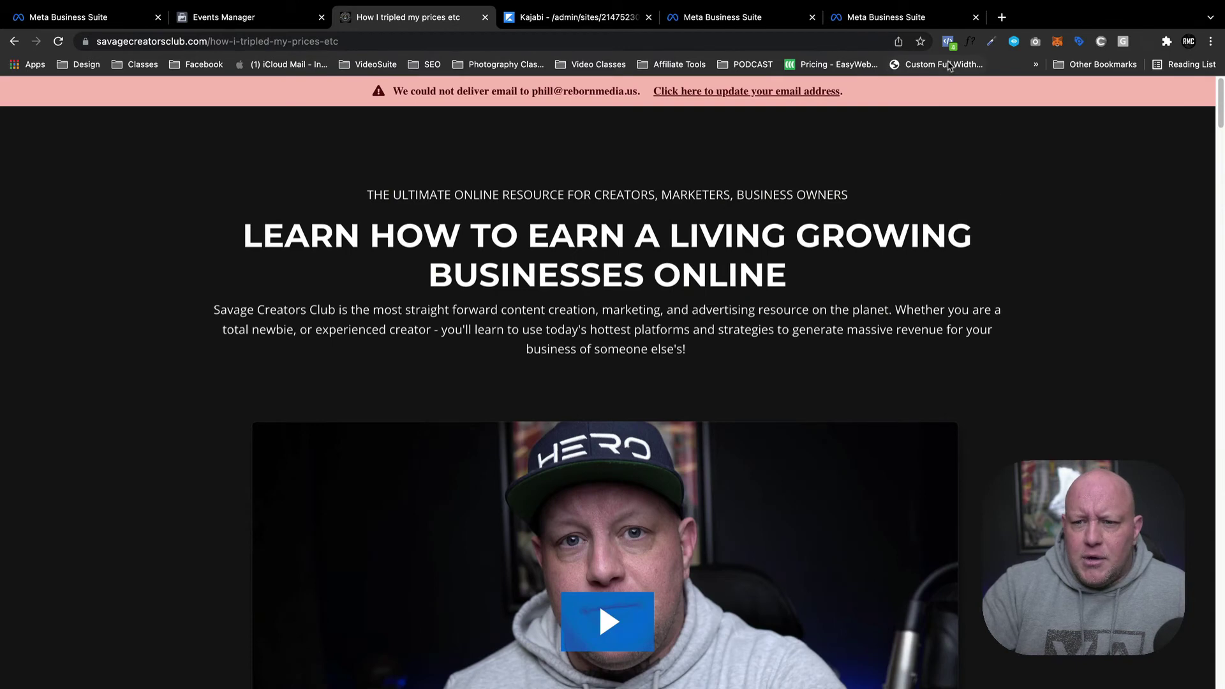
{"action": "left_click", "coordinate": [948, 42]}
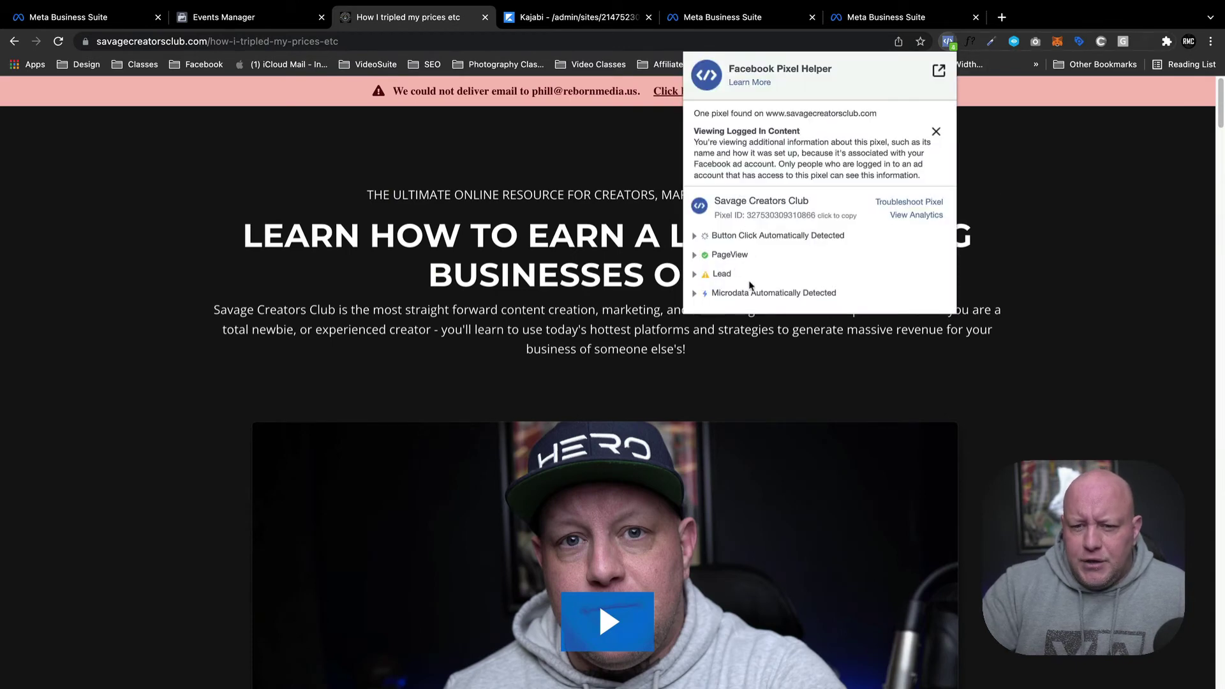
{"action": "left_click", "coordinate": [860, 383]}
Proceed via Join Now to the Savage Creators Club Premium (OTO) checkout page.
{"action": "scroll", "coordinate": [303, 274], "scroll_direction": "down", "scroll_amount": 3}
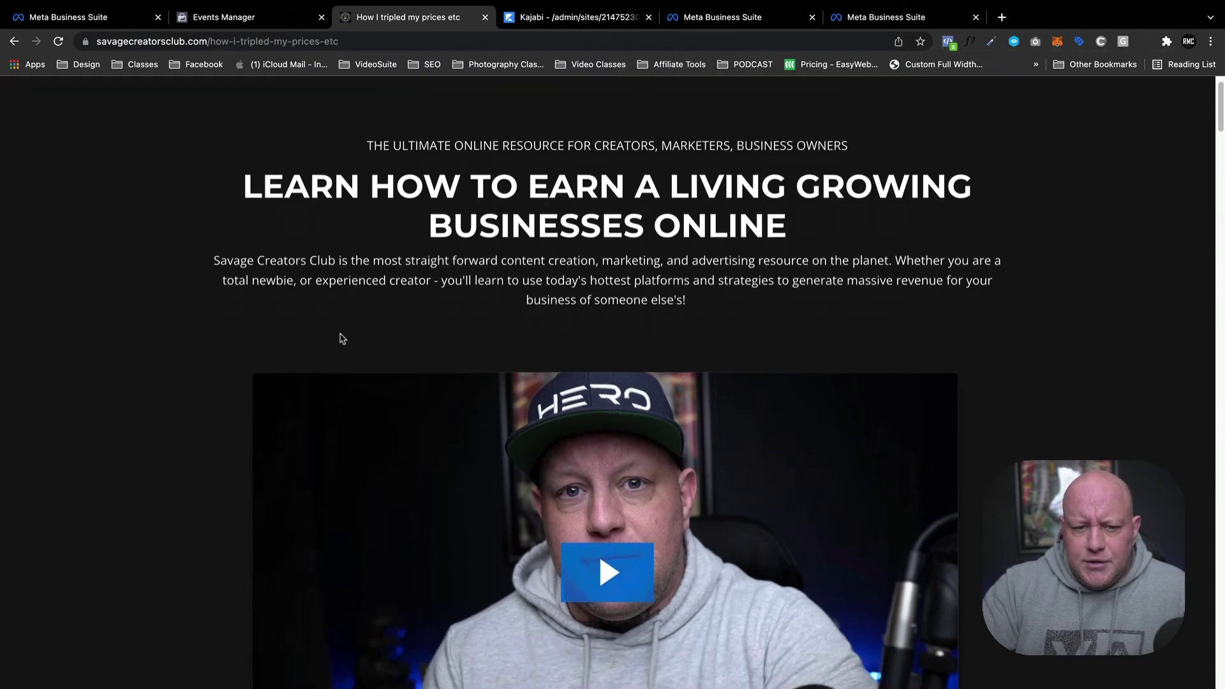
{"action": "scroll", "coordinate": [528, 399], "scroll_direction": "down", "scroll_amount": 7}
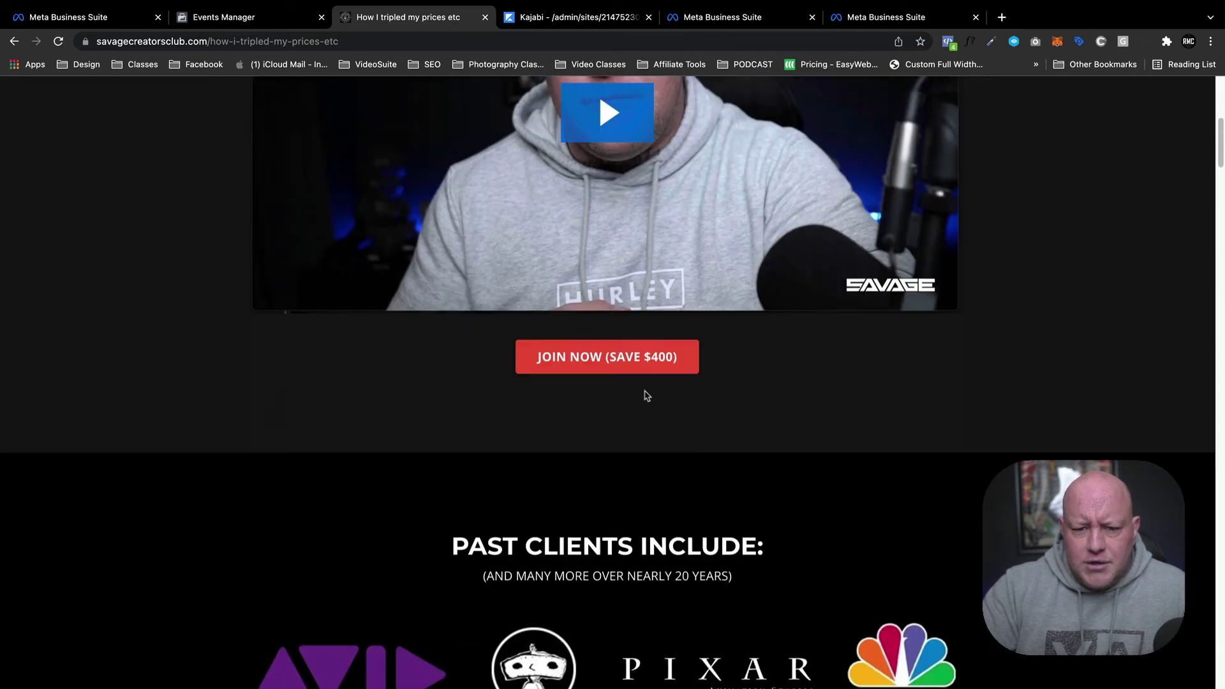
{"action": "scroll", "coordinate": [646, 395], "scroll_direction": "down", "scroll_amount": 1}
{"action": "left_click", "coordinate": [651, 345]}
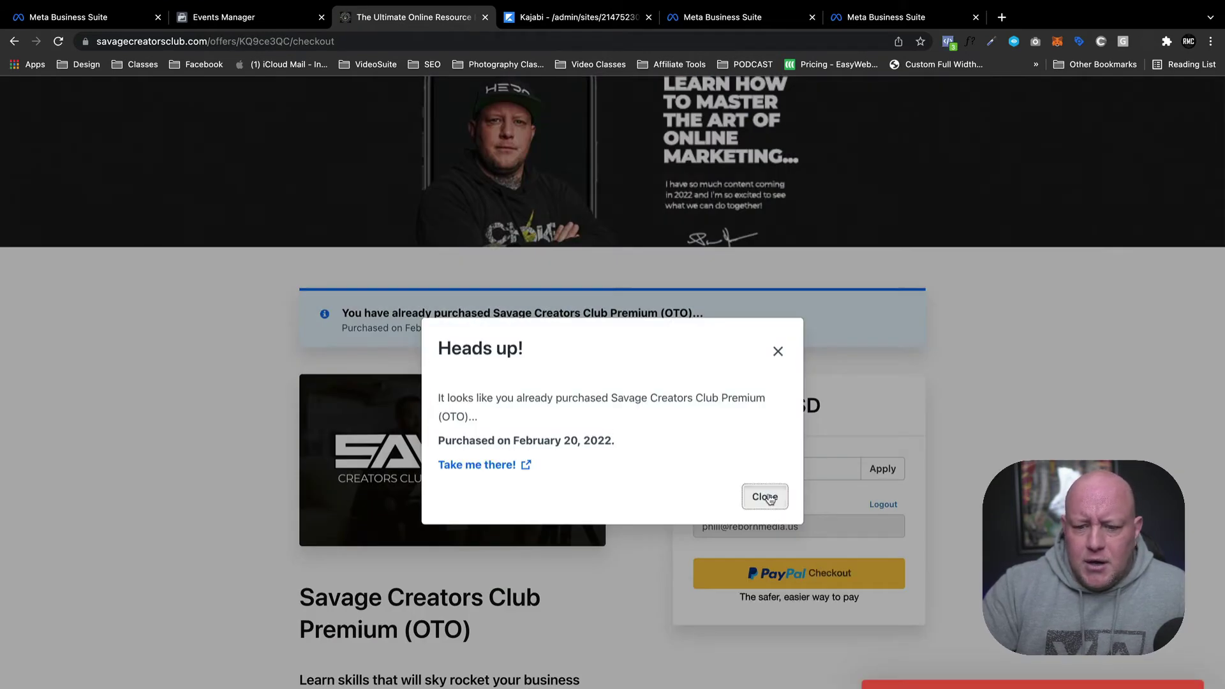
Dismiss the already-purchased notice, log out, and enter a buyer e-mail address.
{"action": "left_click", "coordinate": [765, 496]}
{"action": "left_click", "coordinate": [877, 505]}
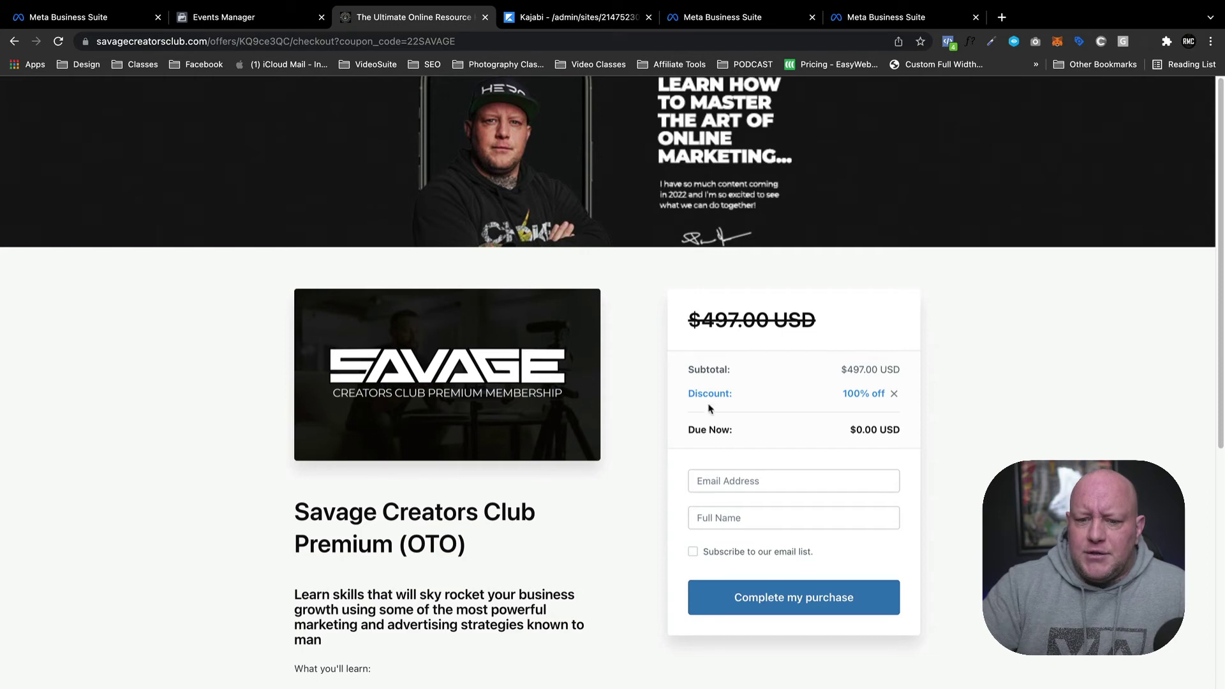
{"action": "left_click", "coordinate": [731, 487]}
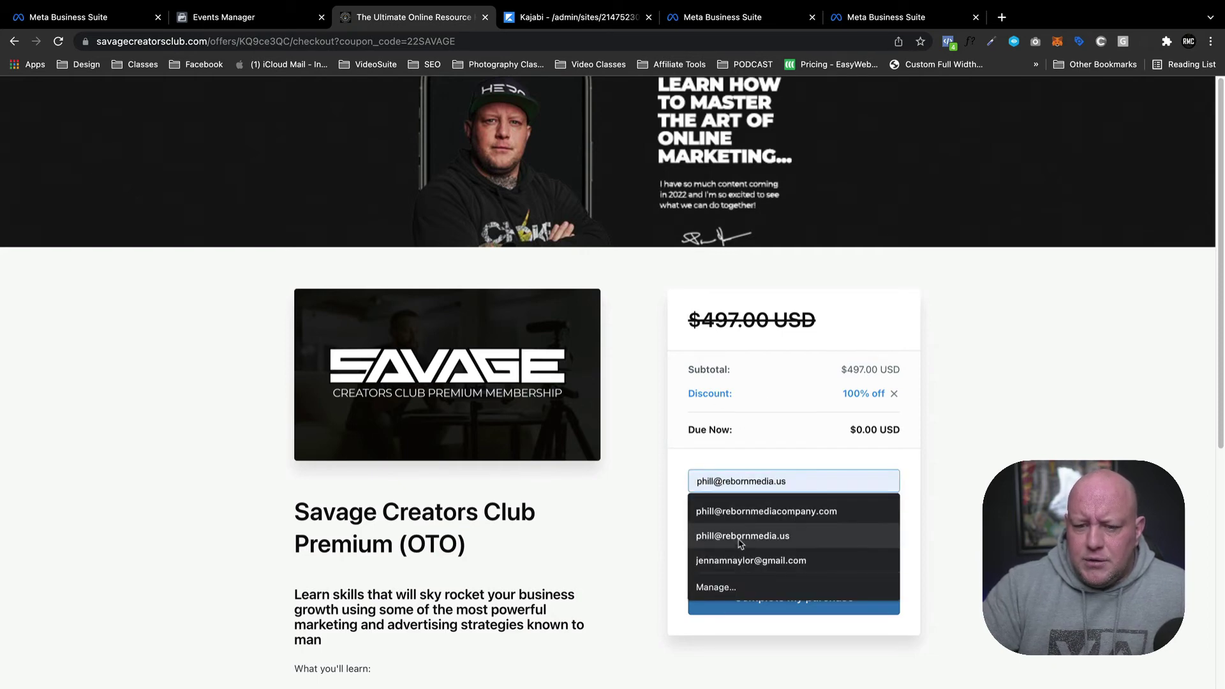
{"action": "left_click", "coordinate": [742, 539]}
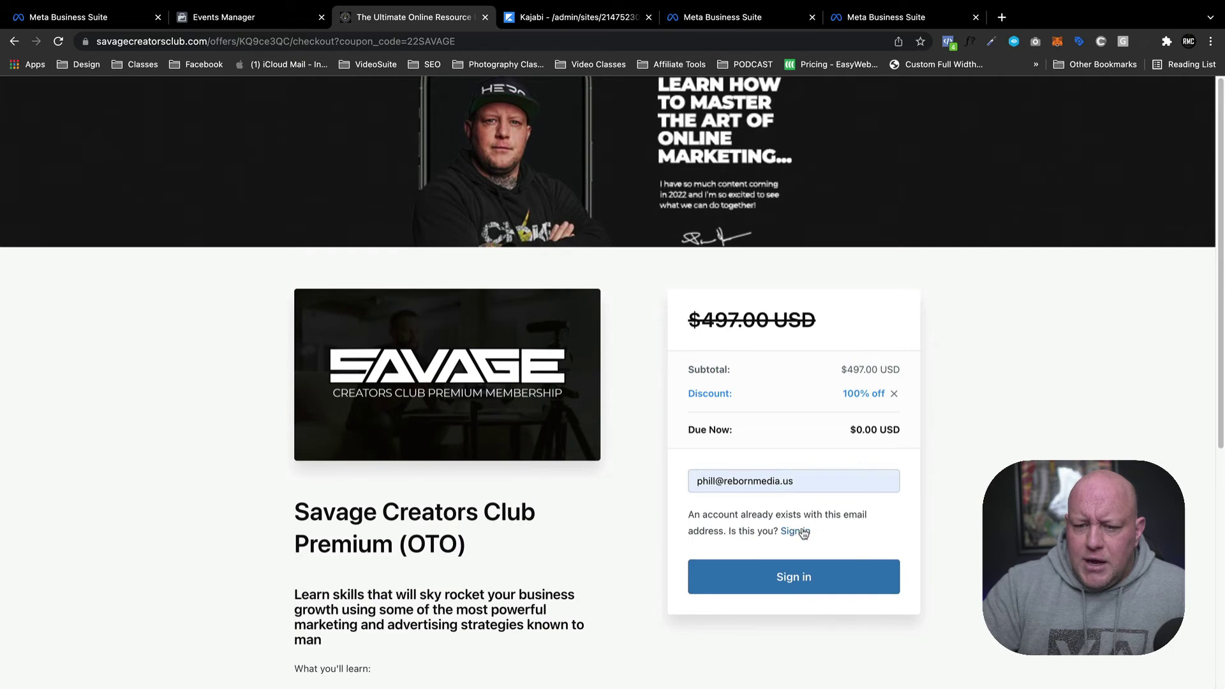
{"action": "left_click", "coordinate": [802, 472]}
{"action": "key", "text": "super+a"}
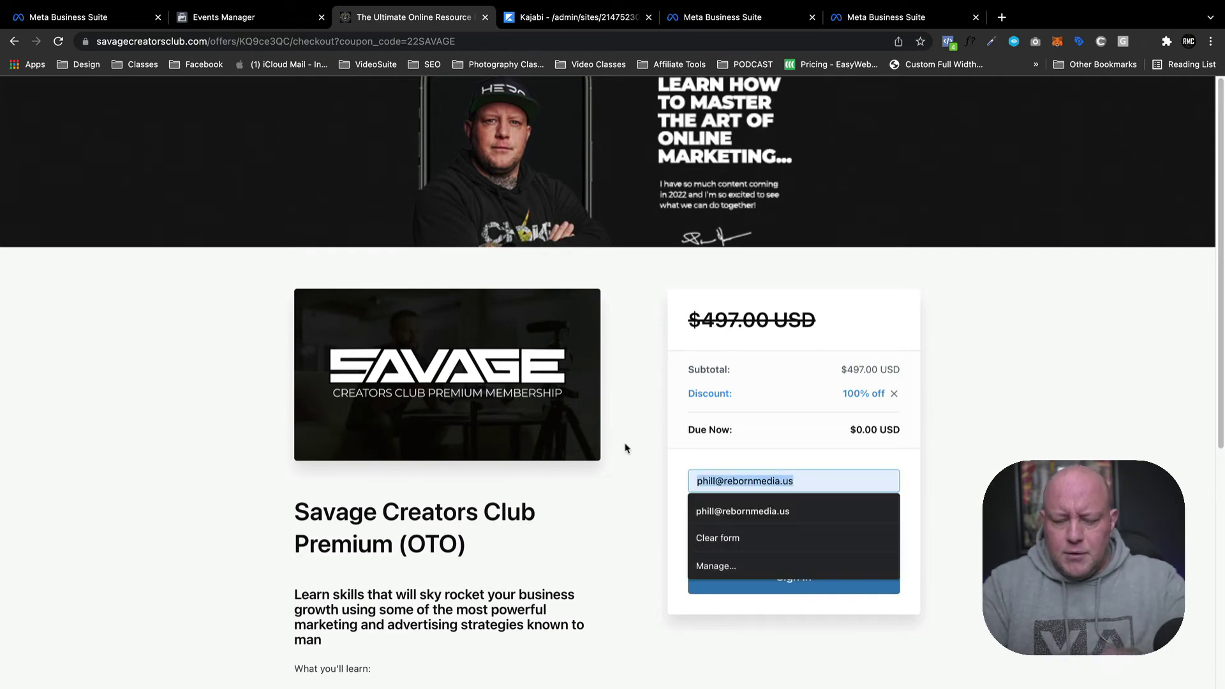
{"action": "type", "text": "phill@test.com"}
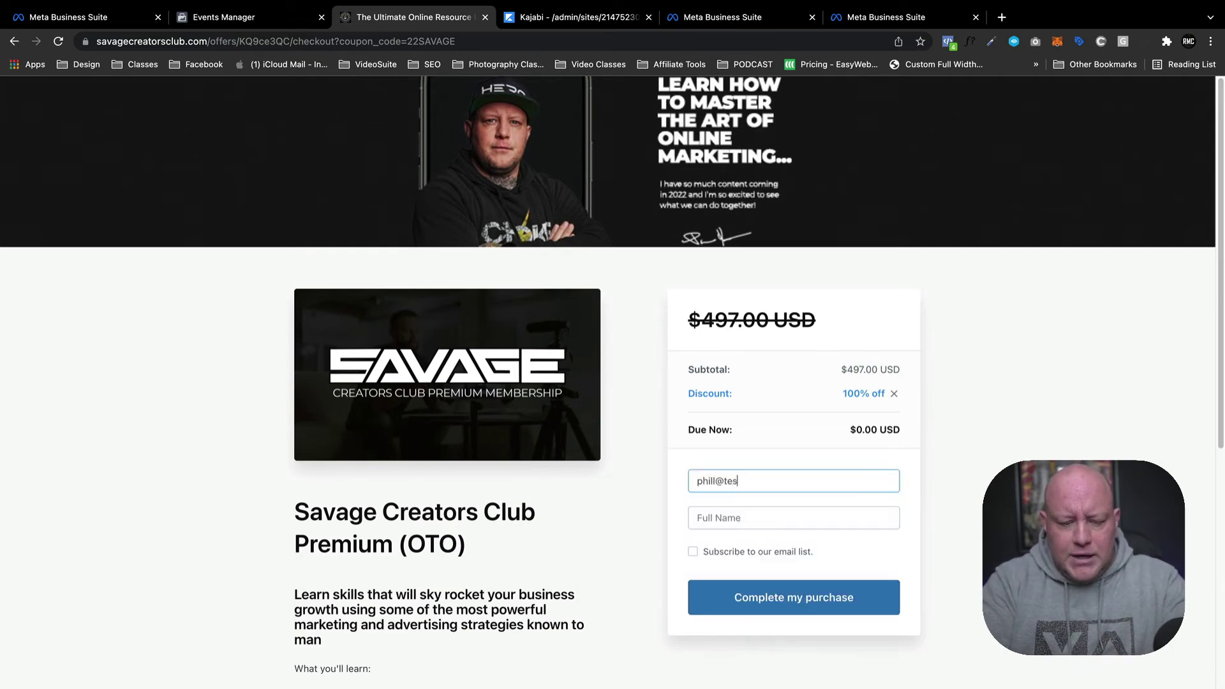
Fill in the buyer's full name, tick Subscribe, and submit the $0.00 order.
{"action": "left_click", "coordinate": [728, 514]}
{"action": "left_click", "coordinate": [734, 544]}
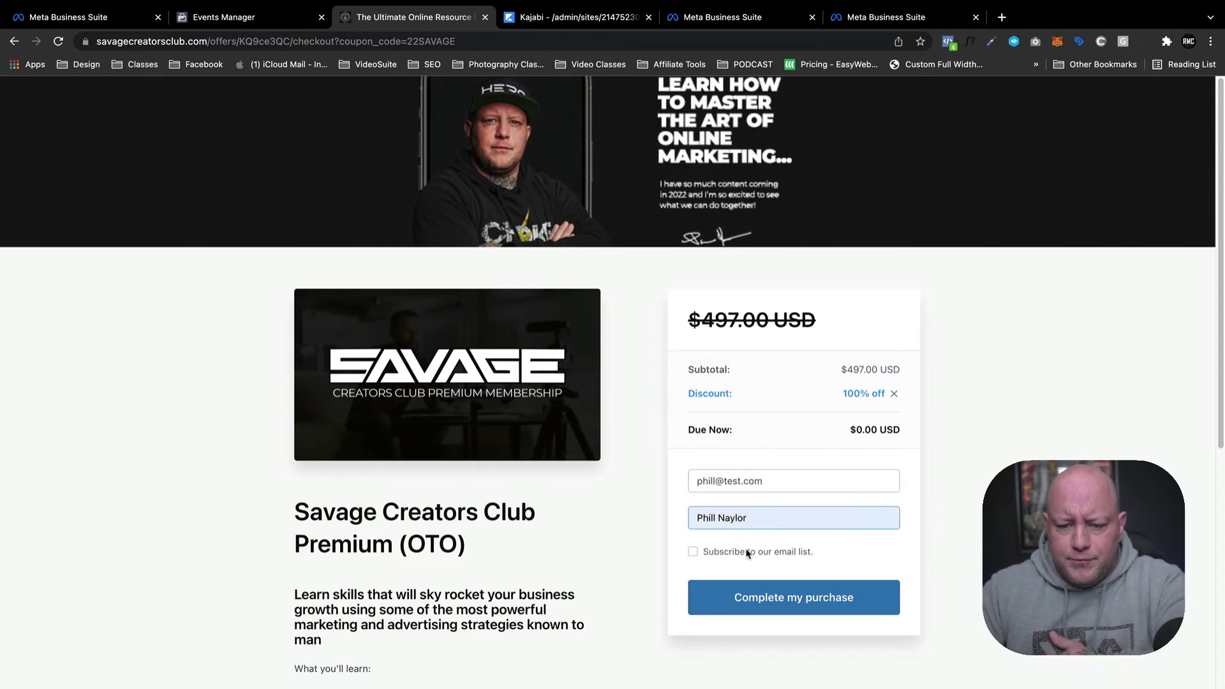
{"action": "left_click", "coordinate": [693, 551]}
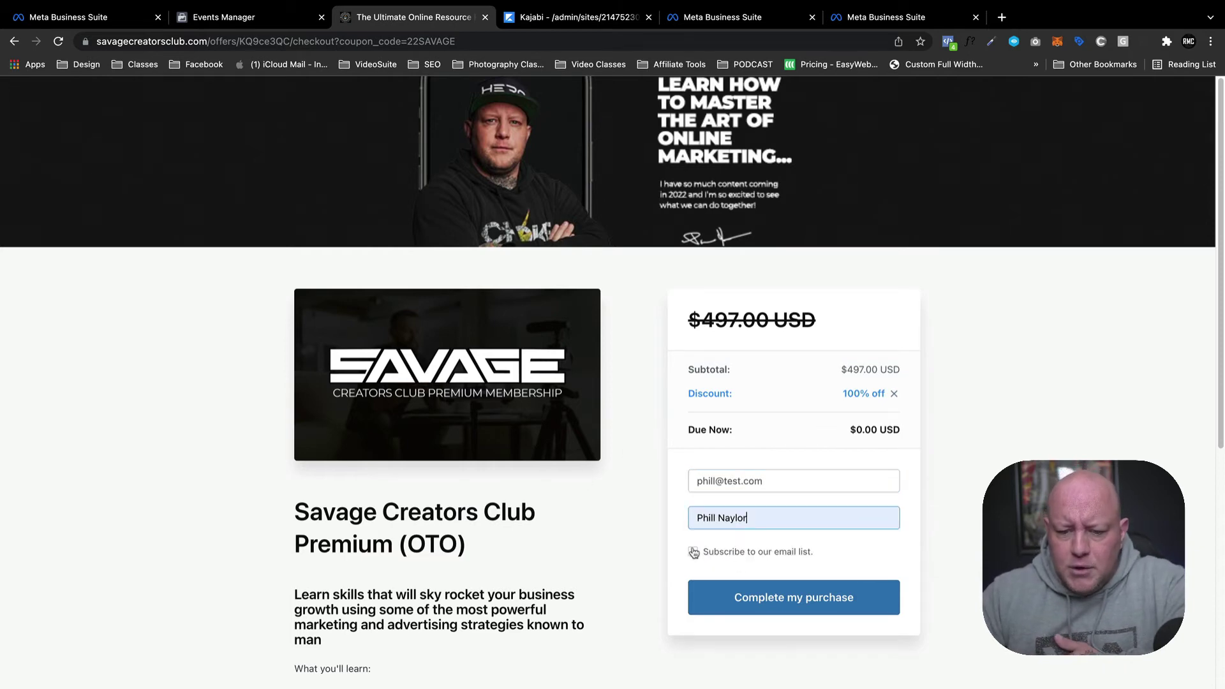
{"action": "left_click", "coordinate": [810, 604]}
Replace the rejected e-mail with a different saved address and resubmit the order.
{"action": "left_click_drag", "start_coordinate": [788, 475], "coordinate": [617, 454]}
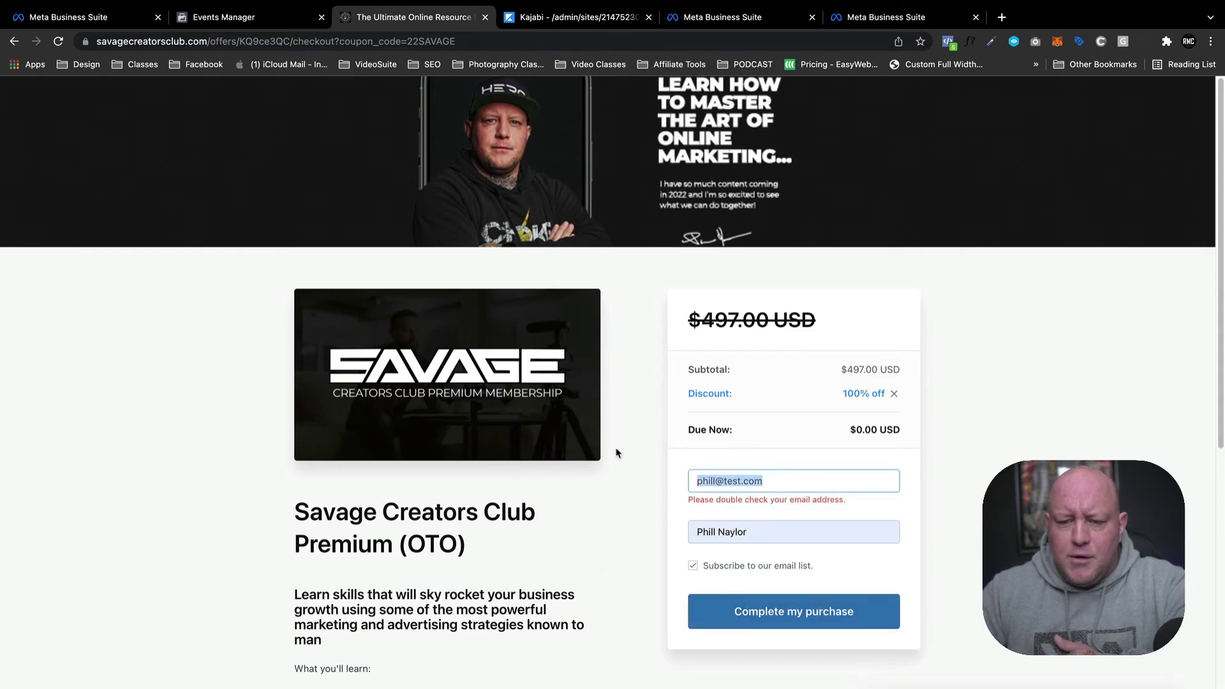
{"action": "type", "text": "phil"}
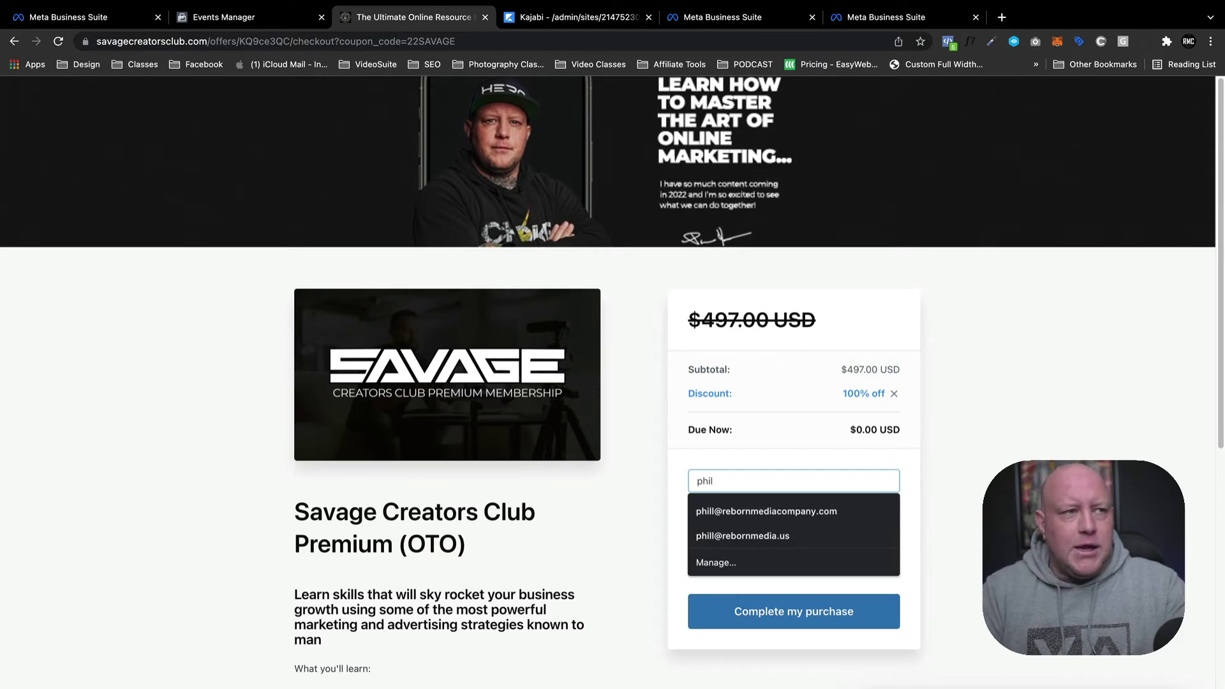
{"action": "left_click_drag", "start_coordinate": [730, 483], "coordinate": [654, 462]}
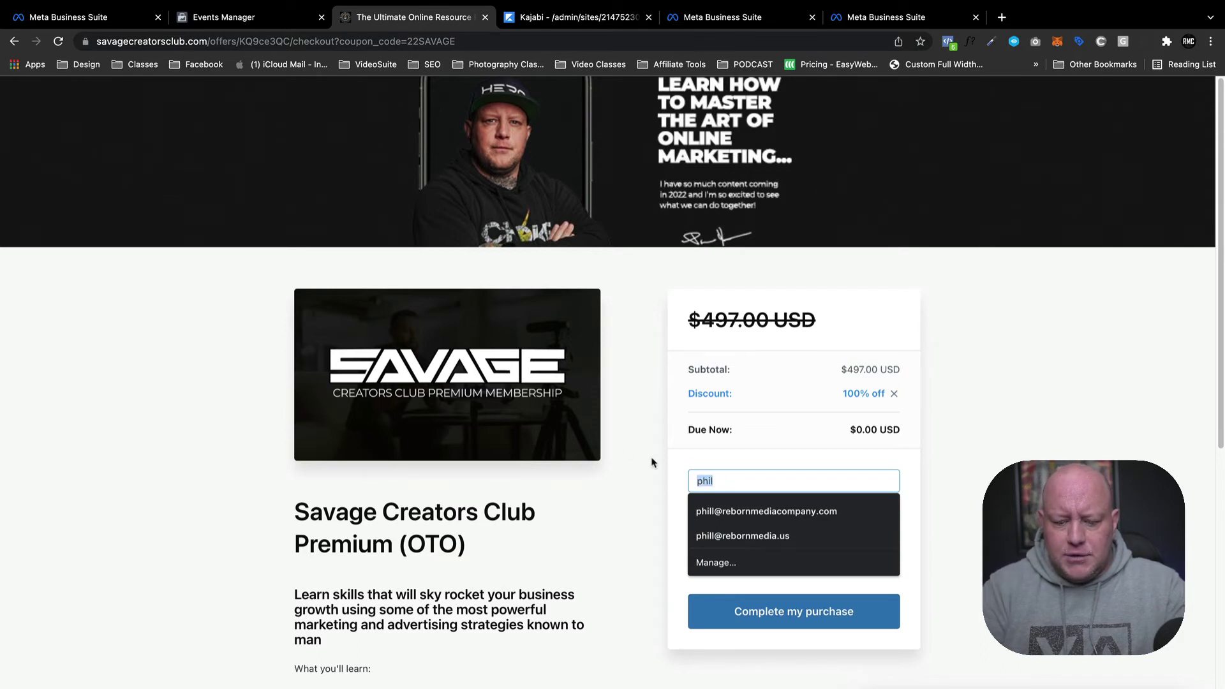
{"action": "left_click", "coordinate": [758, 511]}
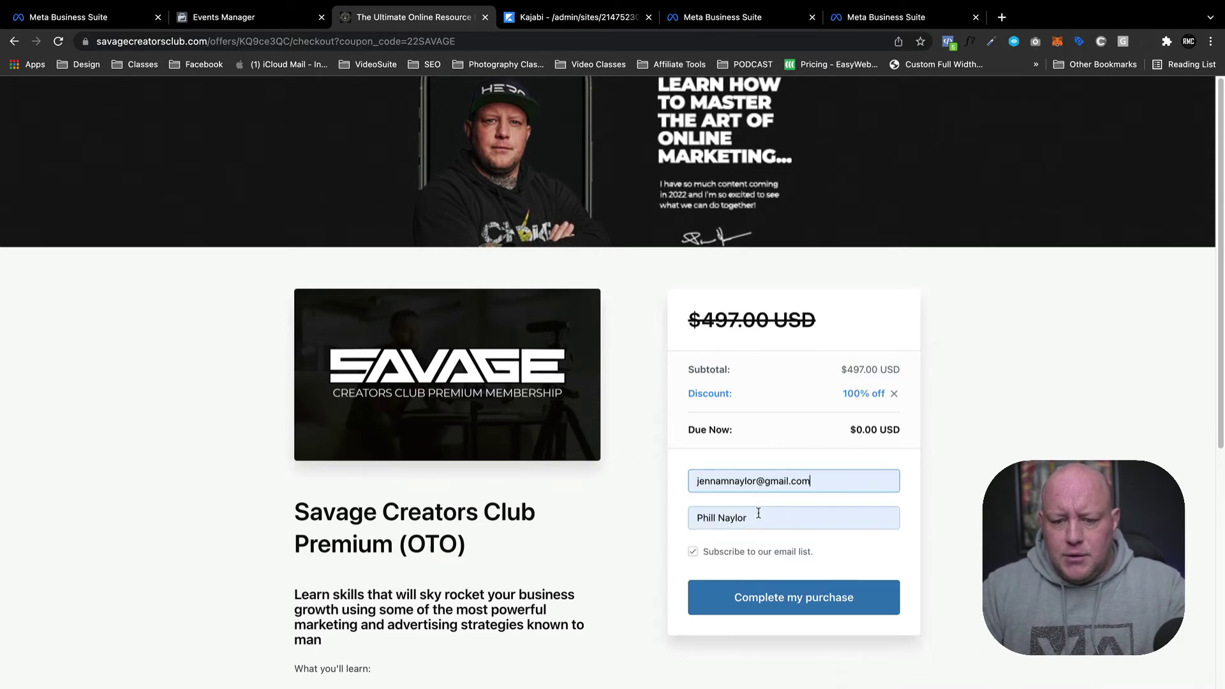
{"action": "left_click", "coordinate": [789, 602]}
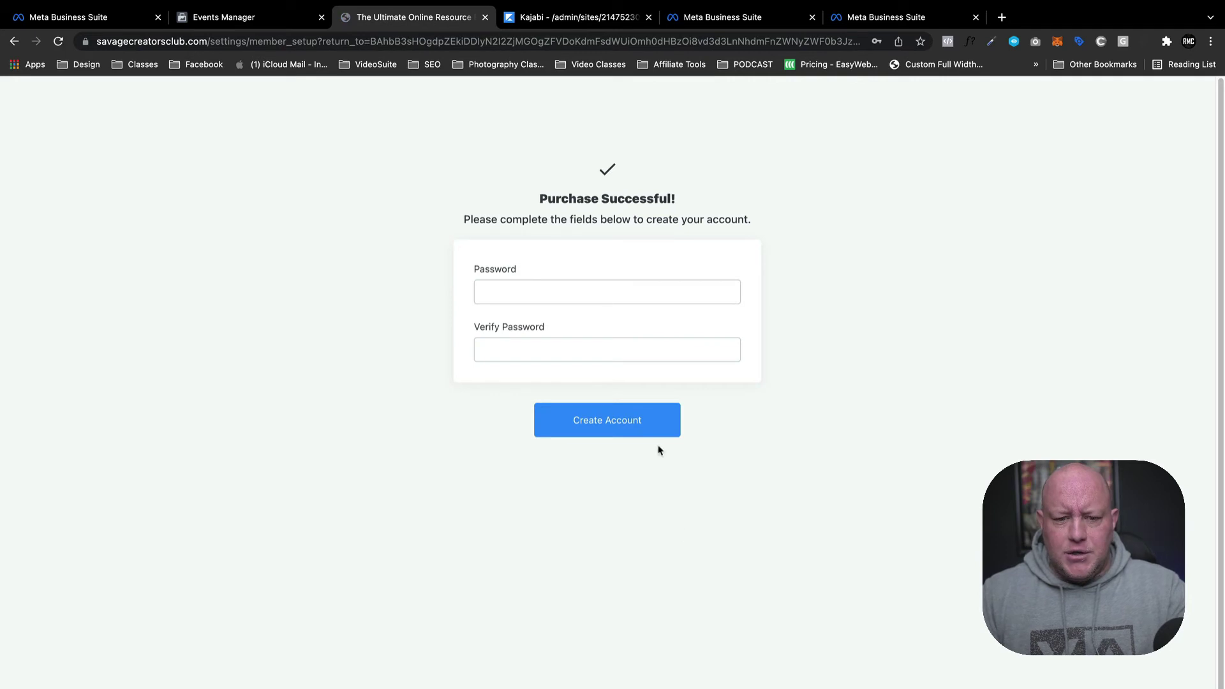
Set and confirm the account password, create the account, and check Pixel Helper events.
{"action": "left_click", "coordinate": [513, 292]}
{"action": "type", "text": "•"}
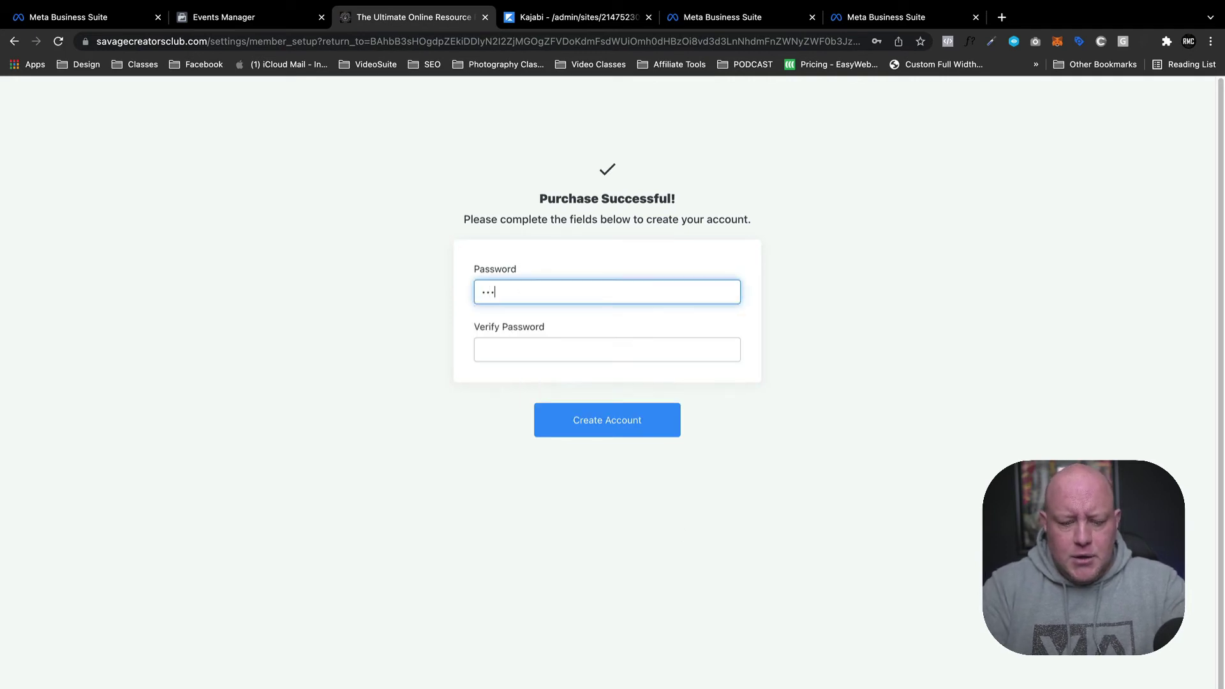
{"action": "left_click", "coordinate": [692, 344]}
{"action": "type", "text": "•"}
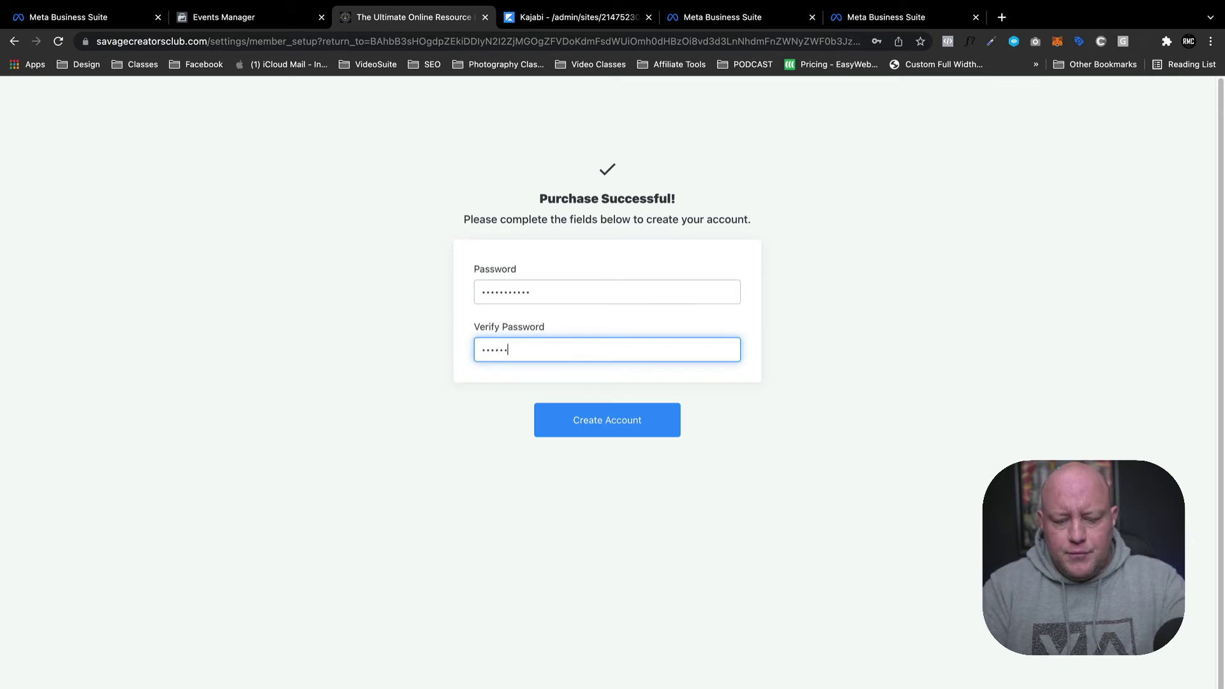
{"action": "type", "text": "•"}
{"action": "left_click", "coordinate": [672, 423]}
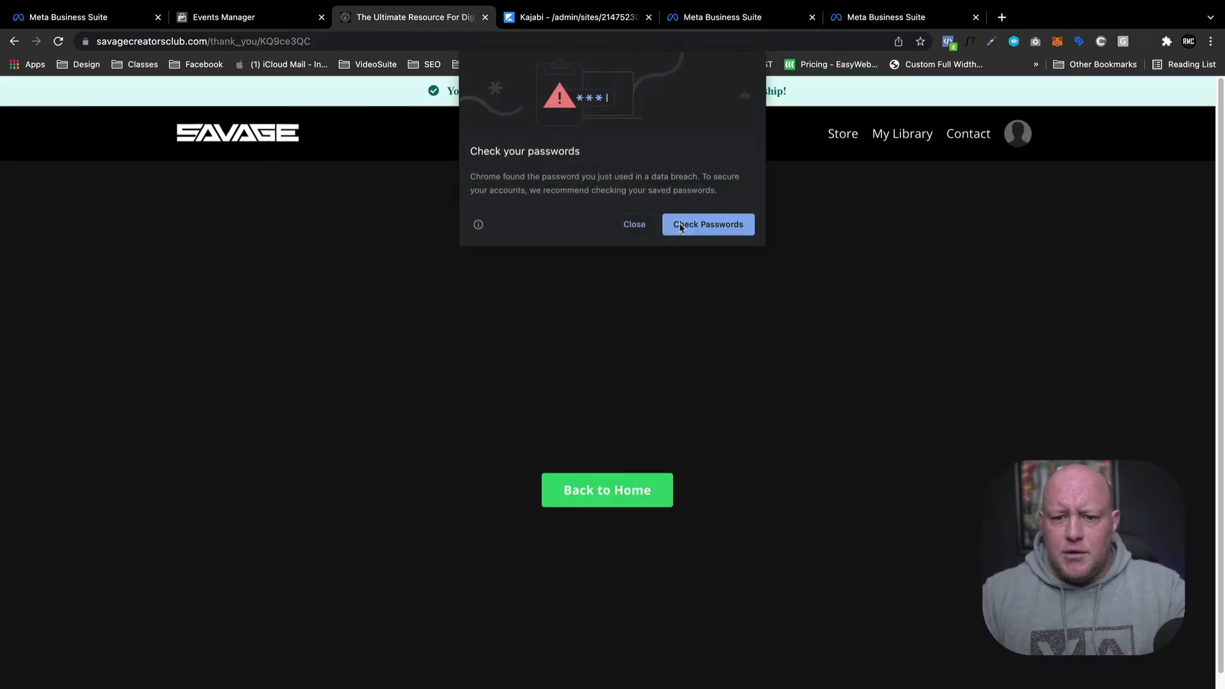
{"action": "left_click", "coordinate": [949, 42]}
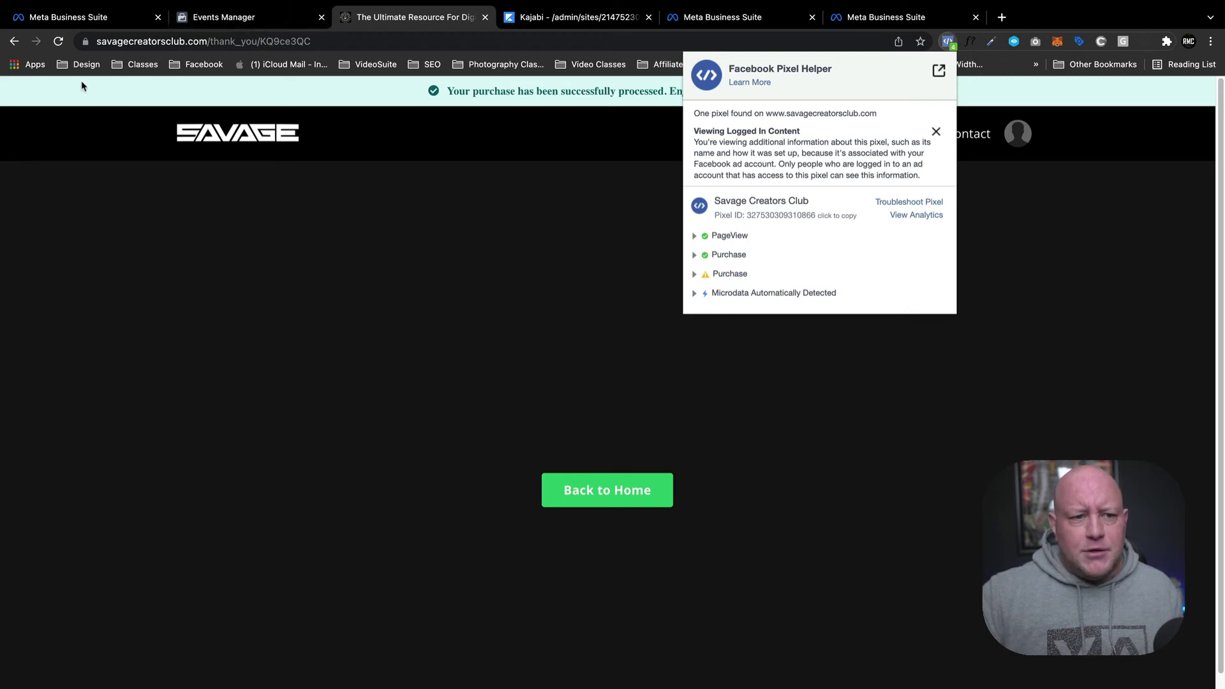
Go back to the checkout page and check its fired pixel events in Pixel Helper.
{"action": "left_click", "coordinate": [58, 43]}
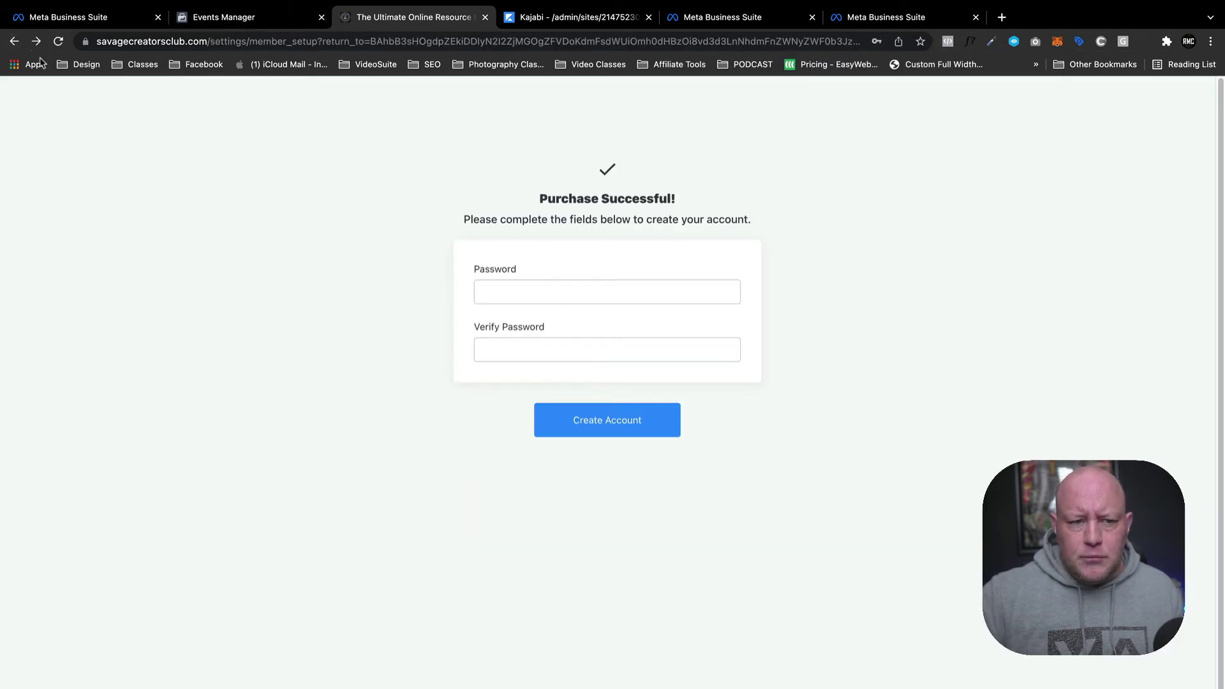
{"action": "left_click", "coordinate": [12, 42]}
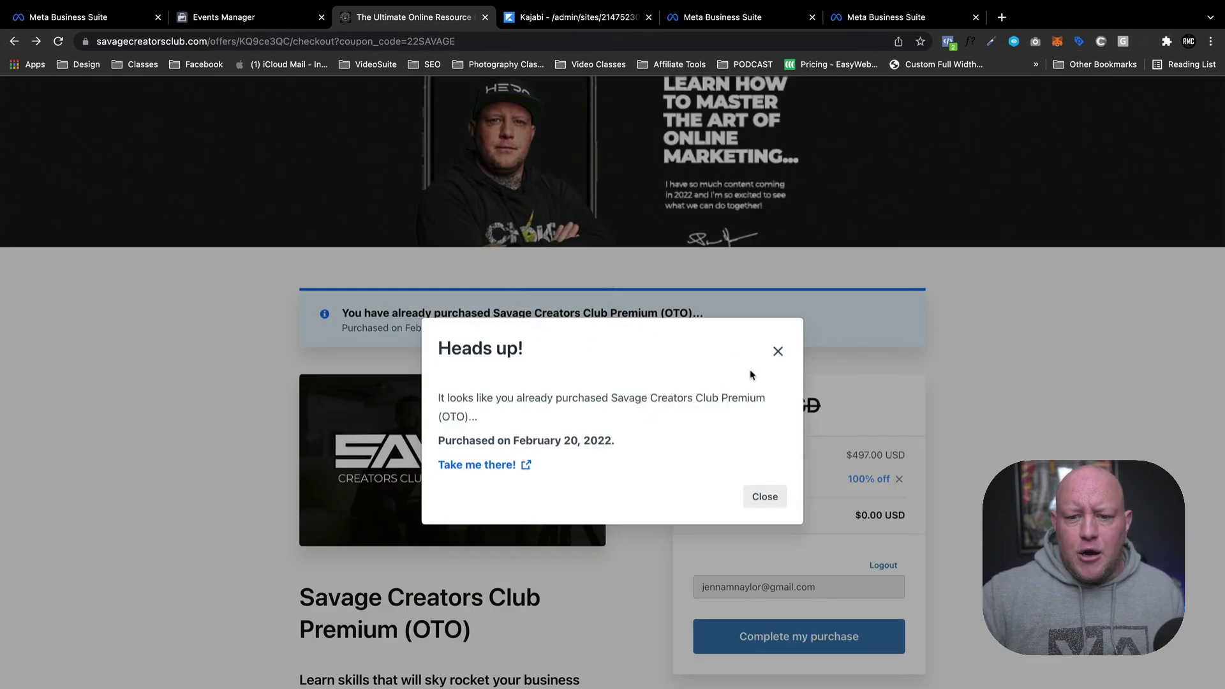
{"action": "left_click", "coordinate": [778, 351]}
{"action": "left_click", "coordinate": [949, 43]}
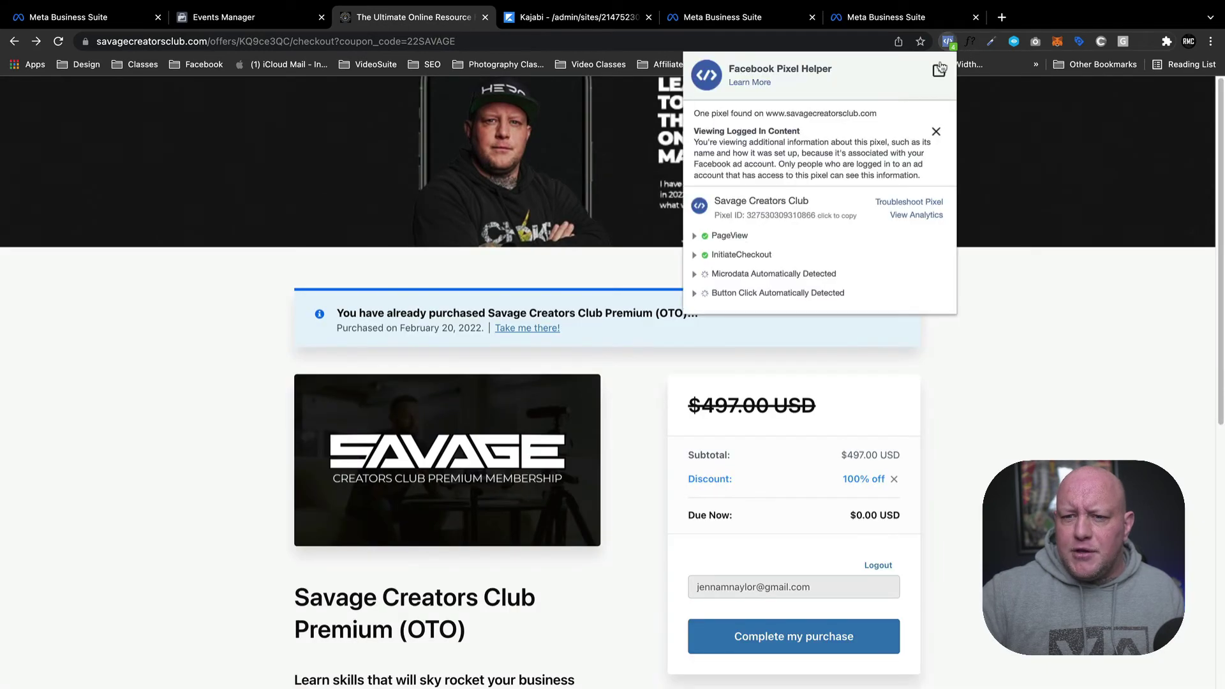
{"action": "left_click", "coordinate": [999, 382]}
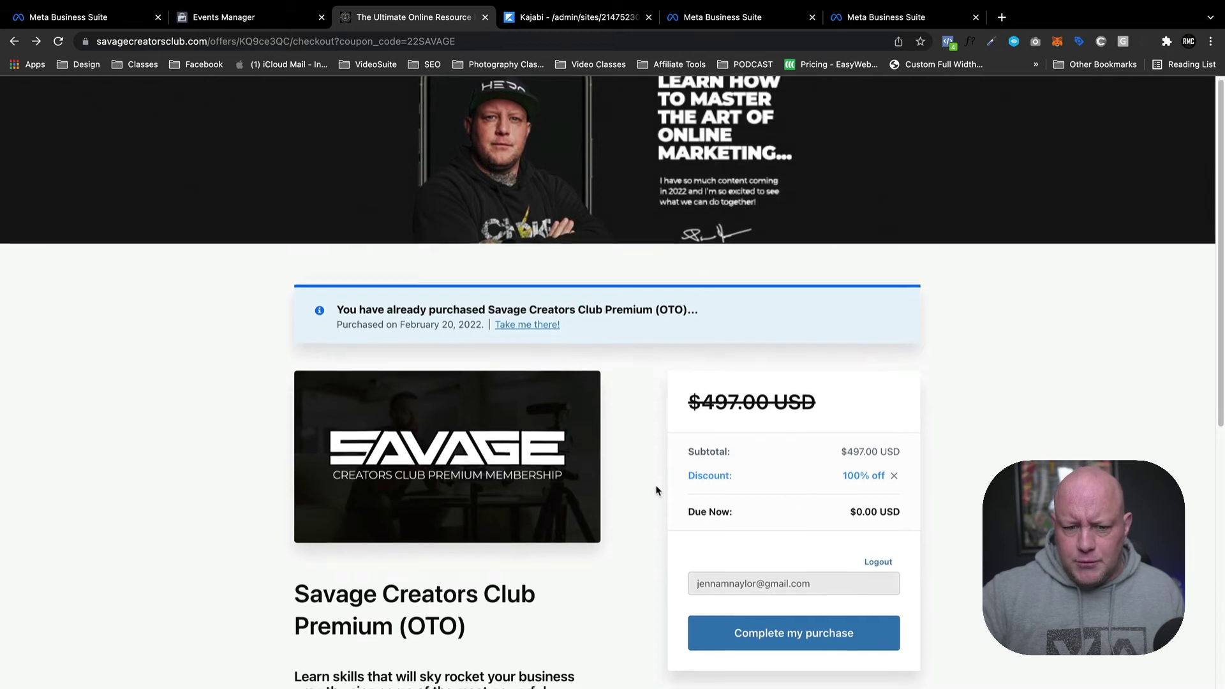
{"action": "scroll", "coordinate": [874, 467], "scroll_direction": "down", "scroll_amount": 1}
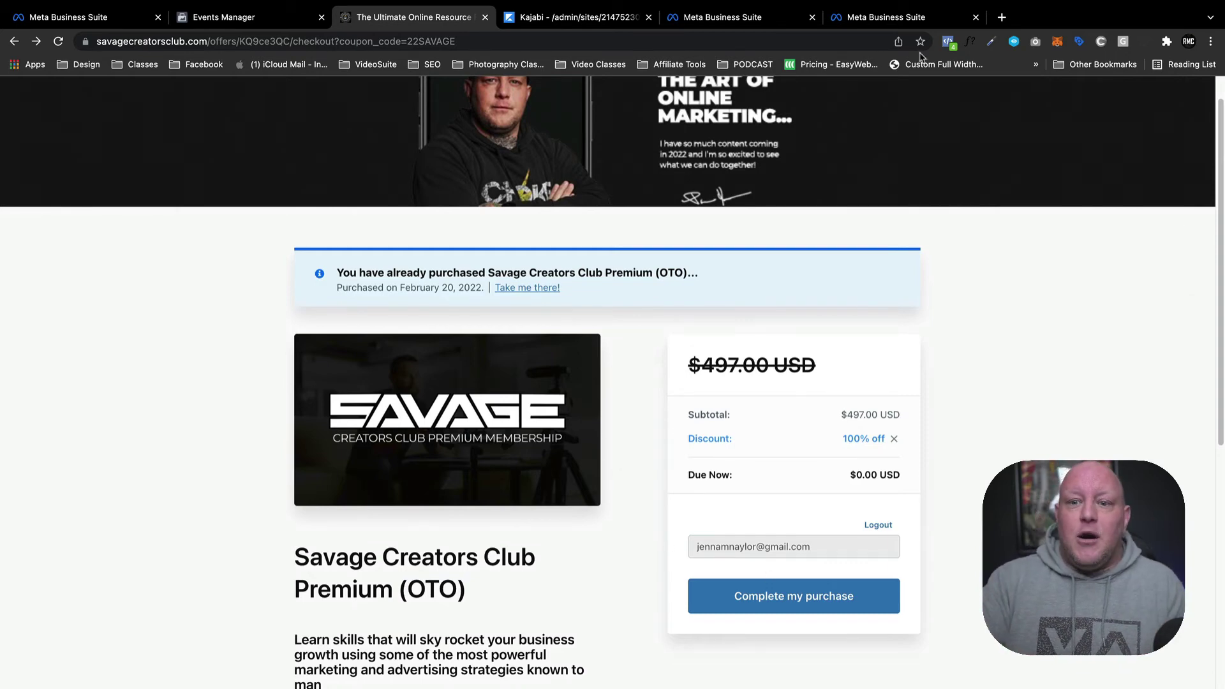
{"action": "left_click", "coordinate": [948, 45]}
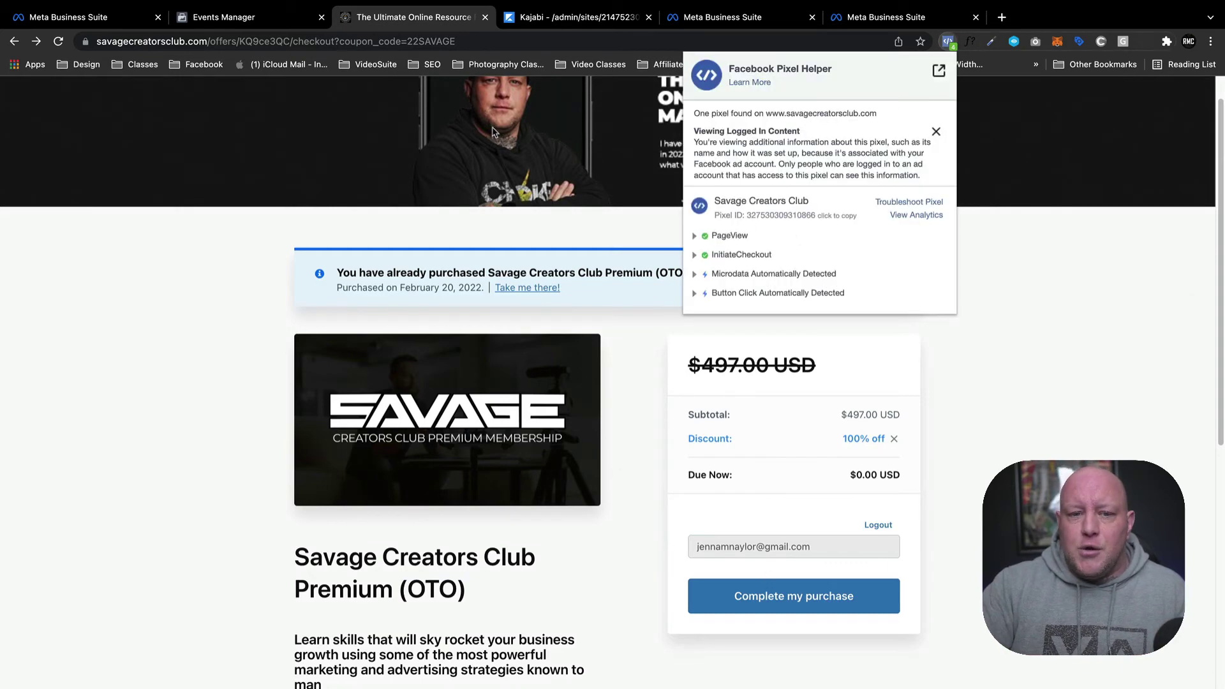
Recheck PageView and Purchase on the thank-you page, then open the Events Manager pixel overview.
{"action": "left_click", "coordinate": [37, 41]}
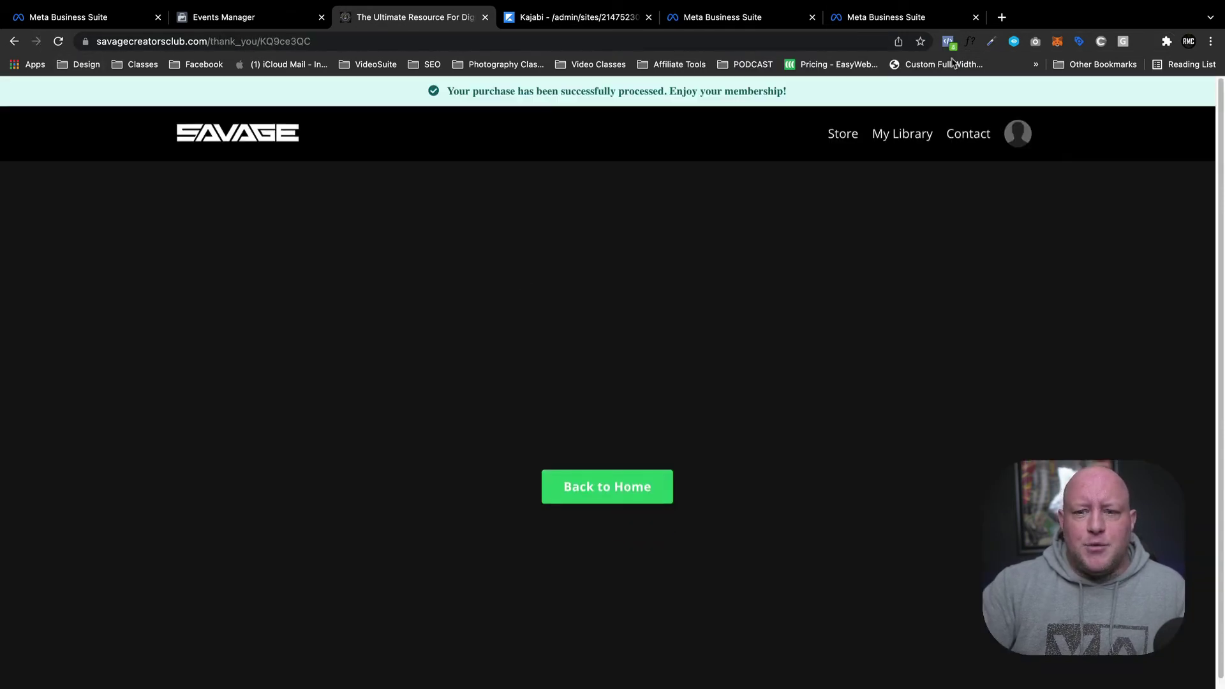
{"action": "left_click", "coordinate": [948, 43]}
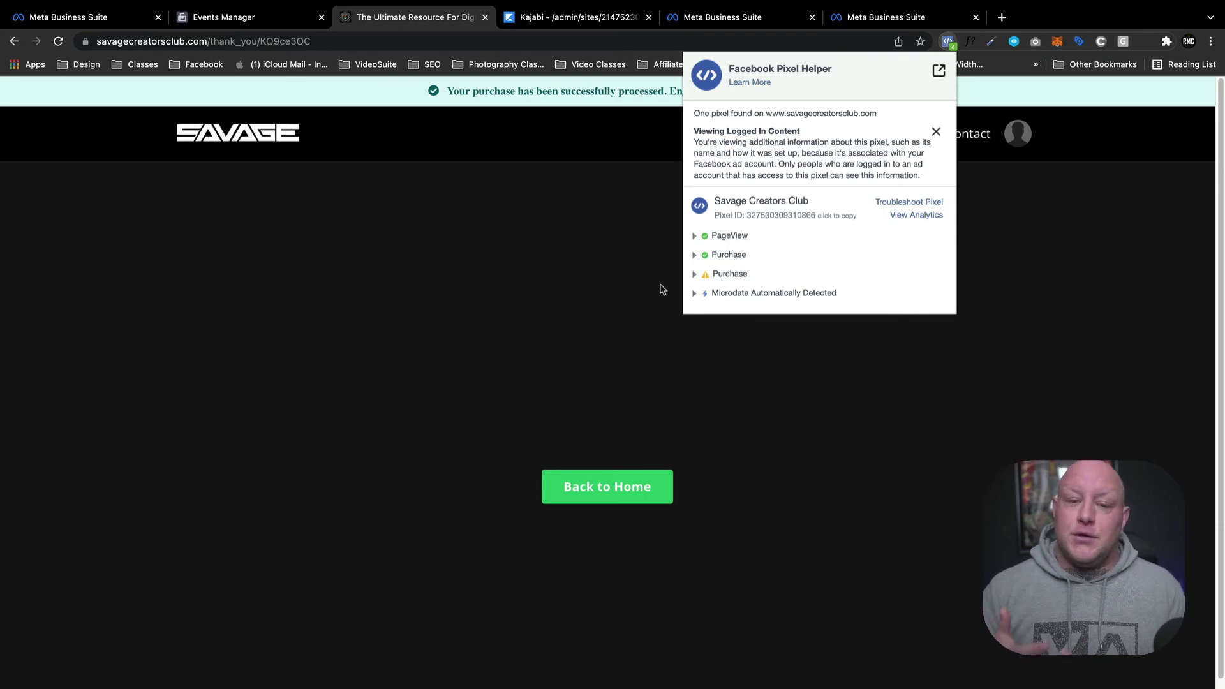
{"action": "left_click", "coordinate": [275, 20]}
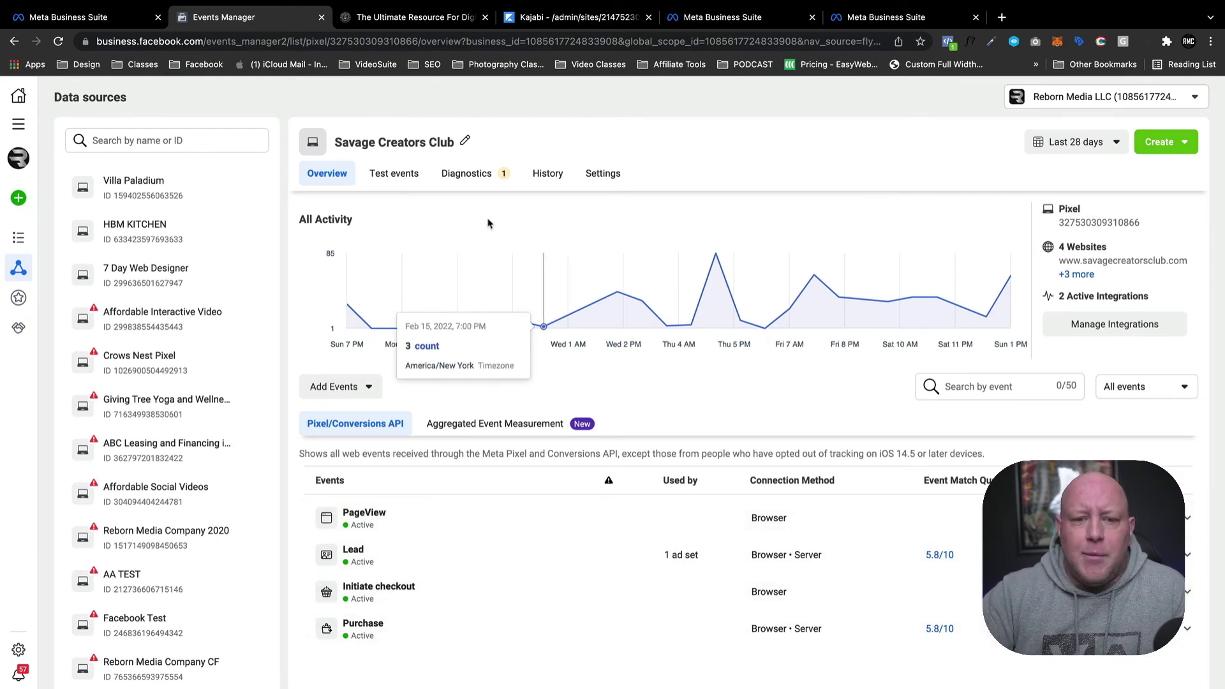
Check the pixel's Test events and Overview pages, then go to Business Settings via All tools.
{"action": "left_click", "coordinate": [404, 171]}
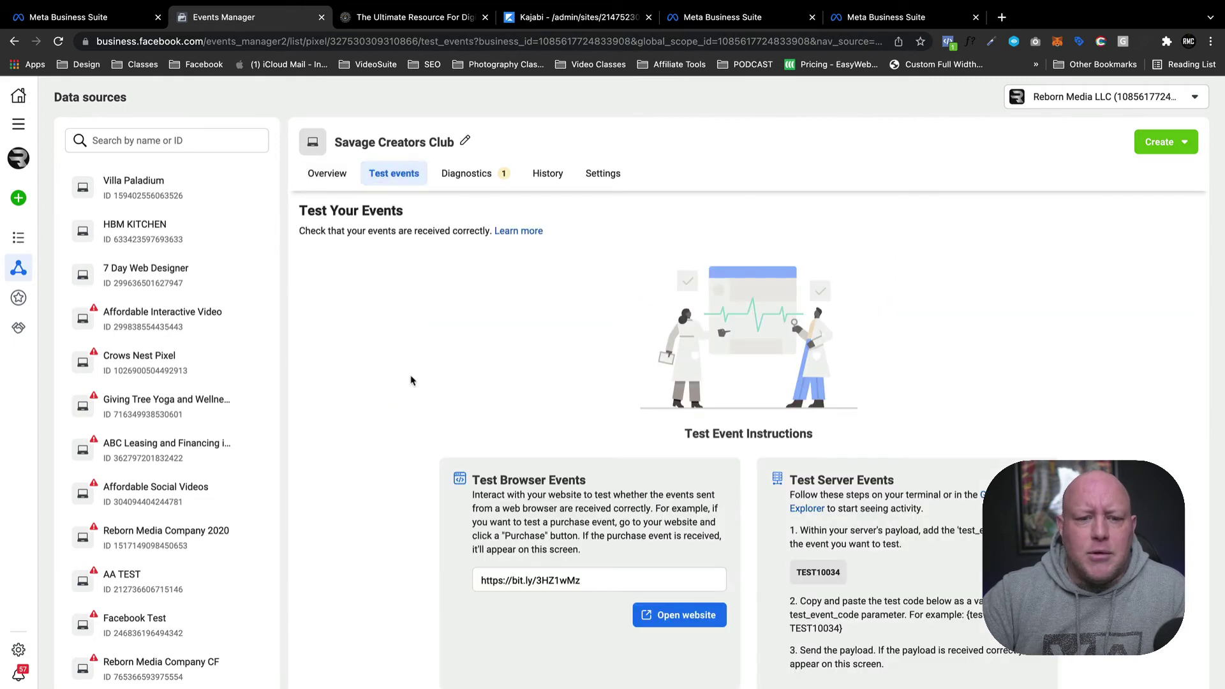
{"action": "left_click", "coordinate": [341, 182]}
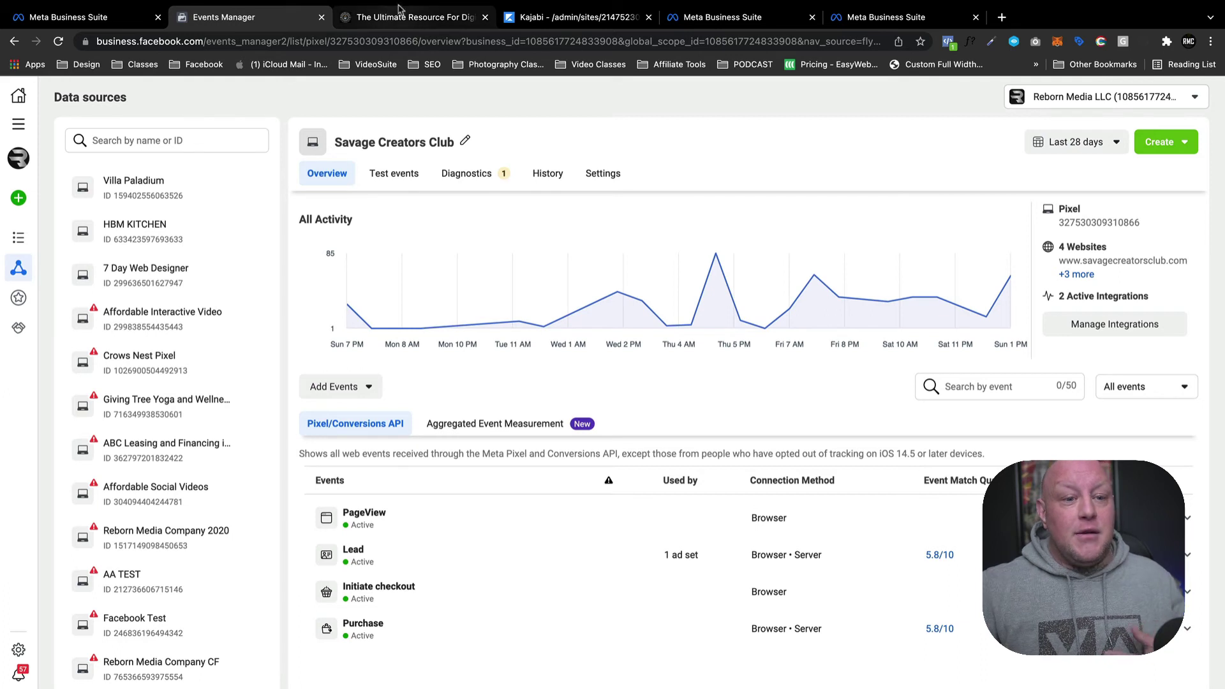
{"action": "mouse_move", "coordinate": [37, 118]}
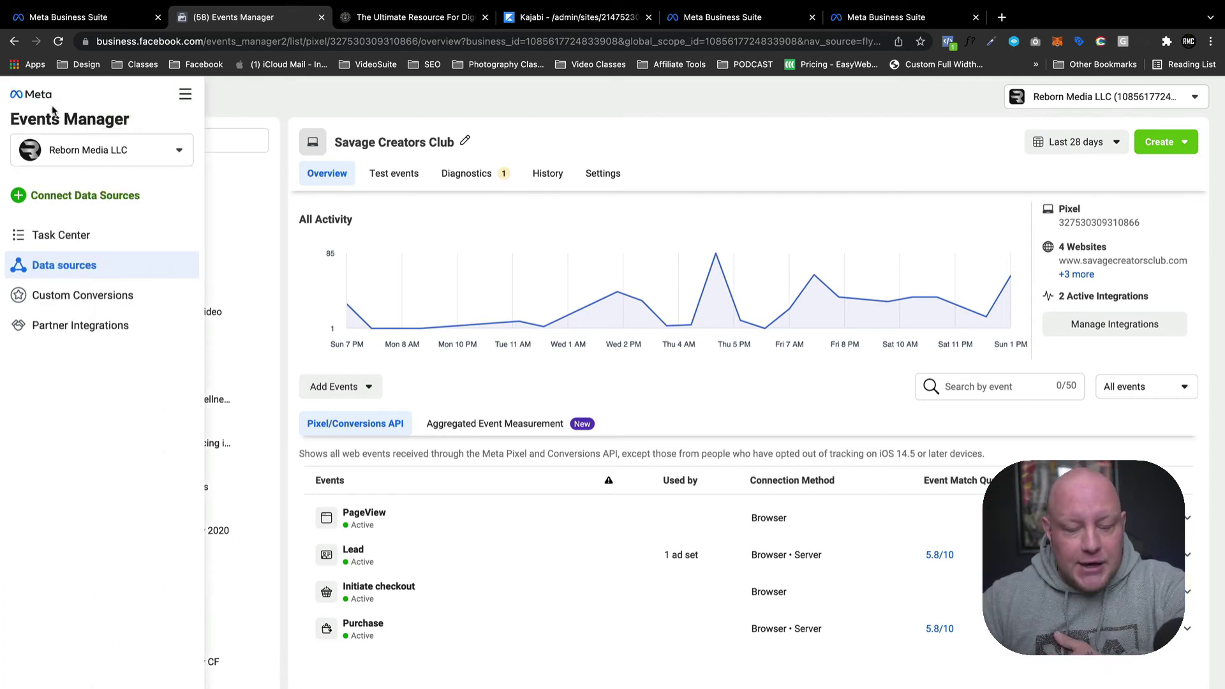
{"action": "left_click", "coordinate": [184, 95]}
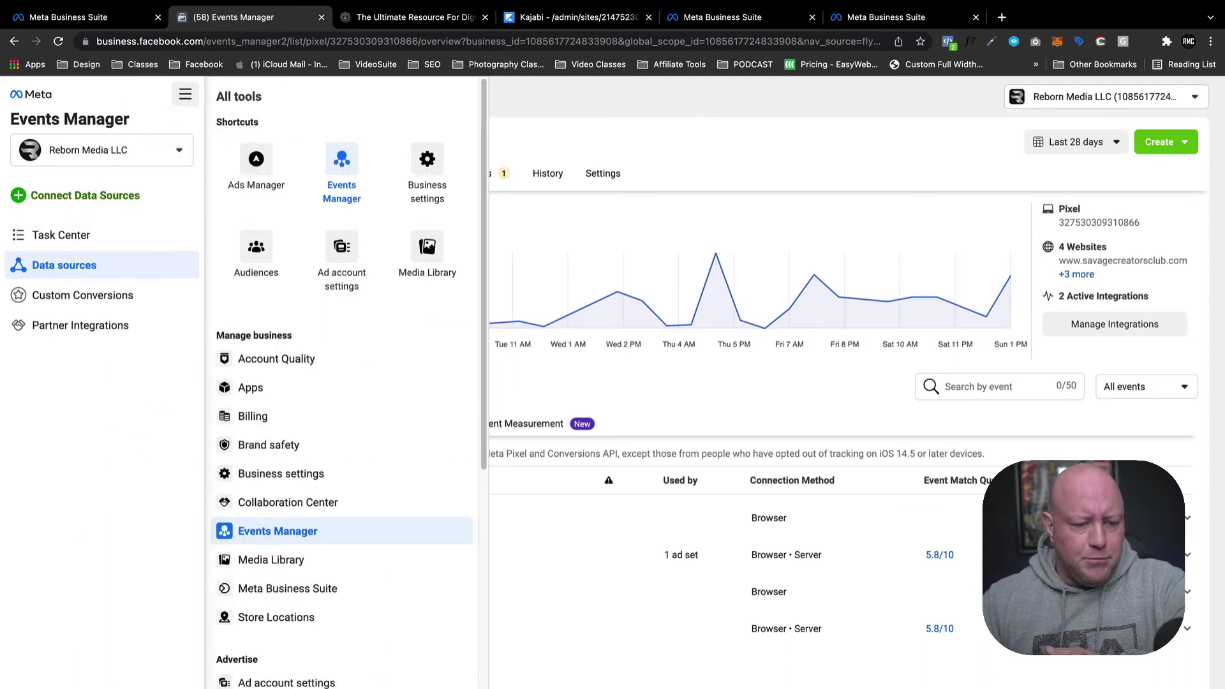
{"action": "left_click", "coordinate": [72, 641]}
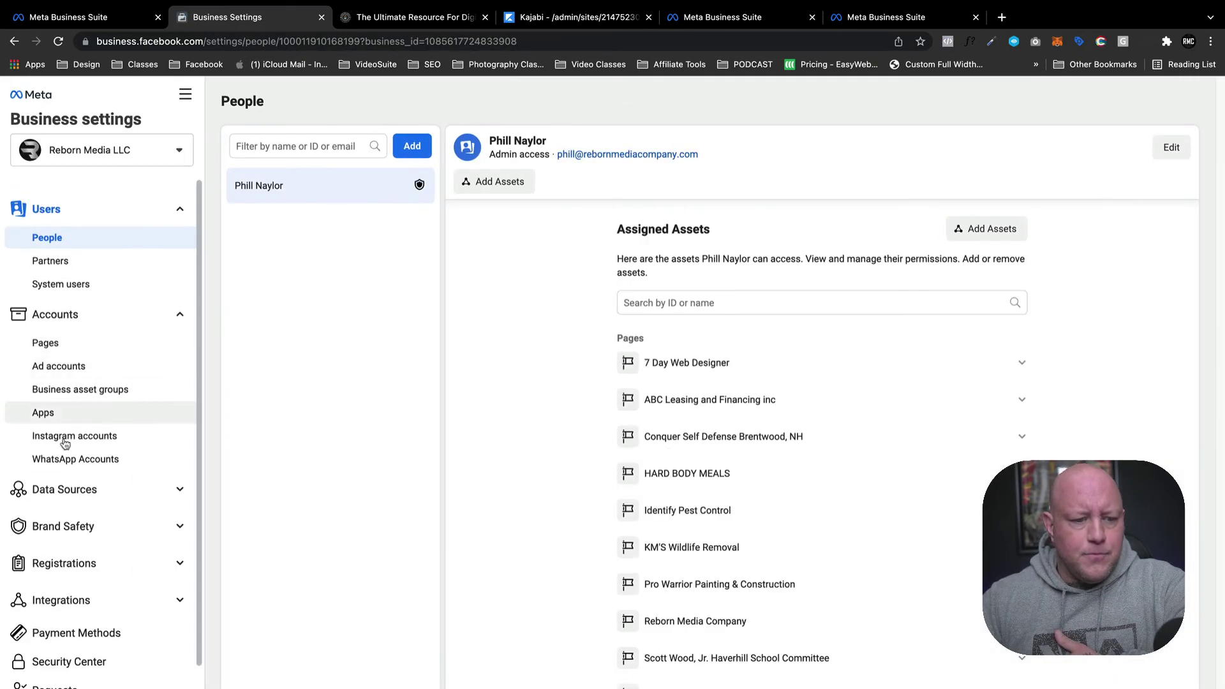
List the business's pixels under Data Sources, then switch to Events Manager from All tools.
{"action": "left_click", "coordinate": [96, 492]}
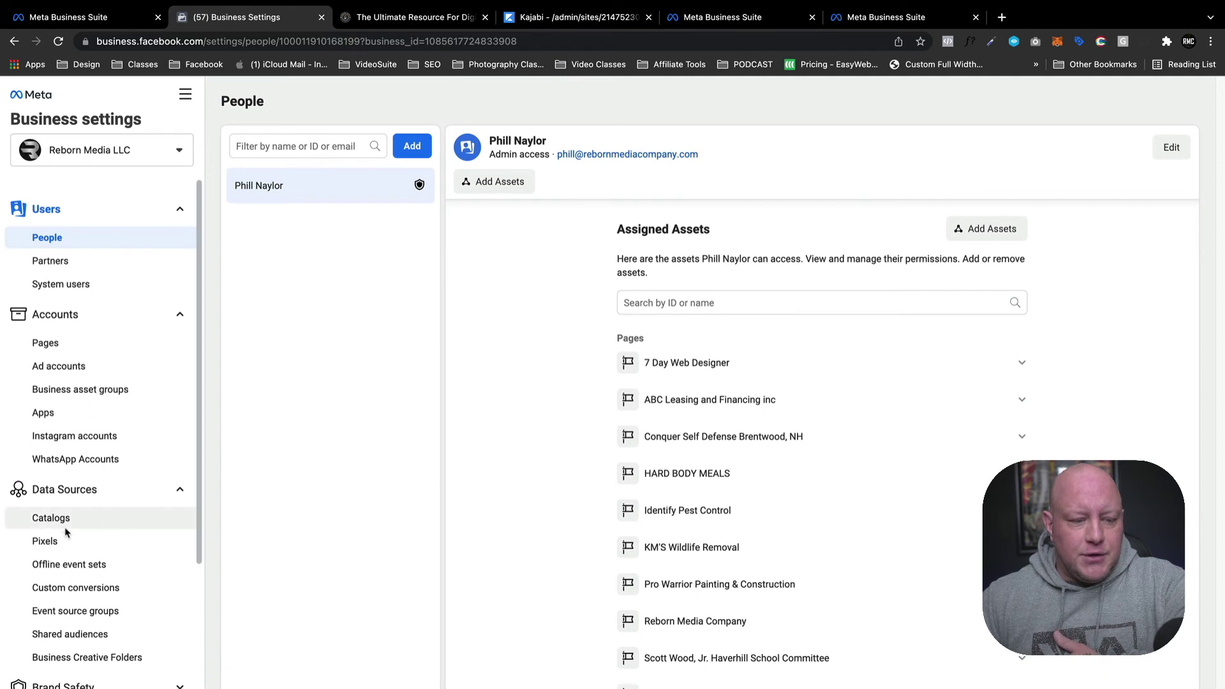
{"action": "left_click", "coordinate": [136, 543]}
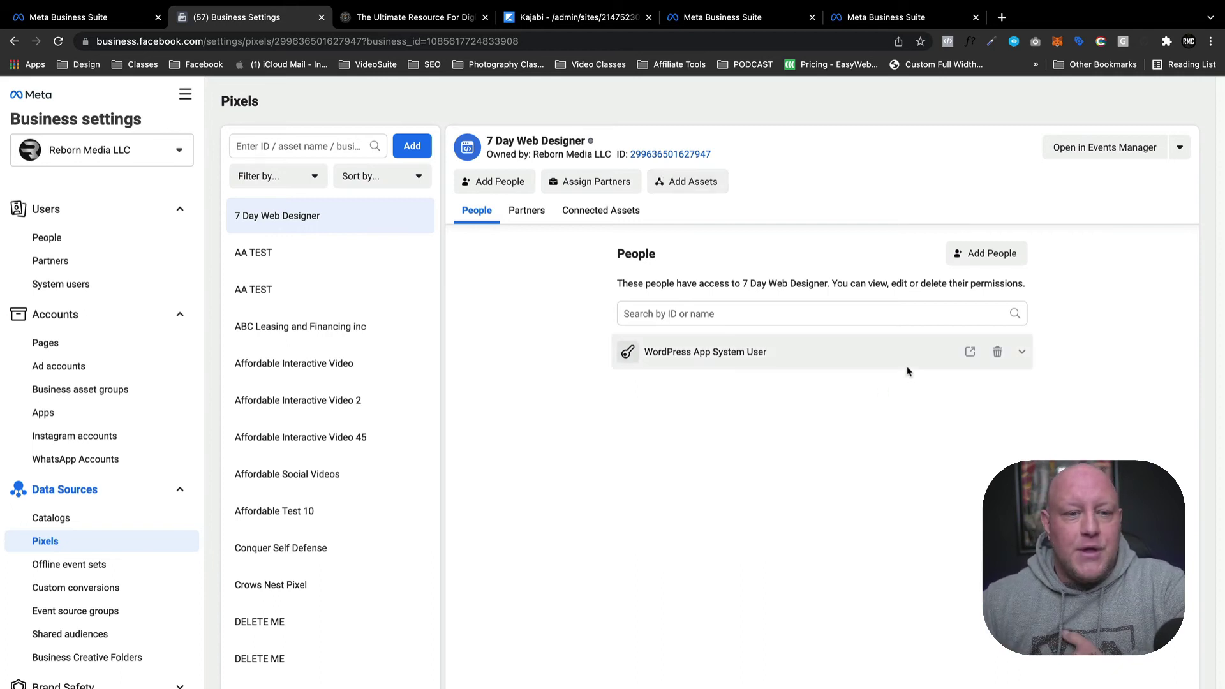
{"action": "left_click", "coordinate": [185, 94]}
{"action": "left_click", "coordinate": [341, 169]}
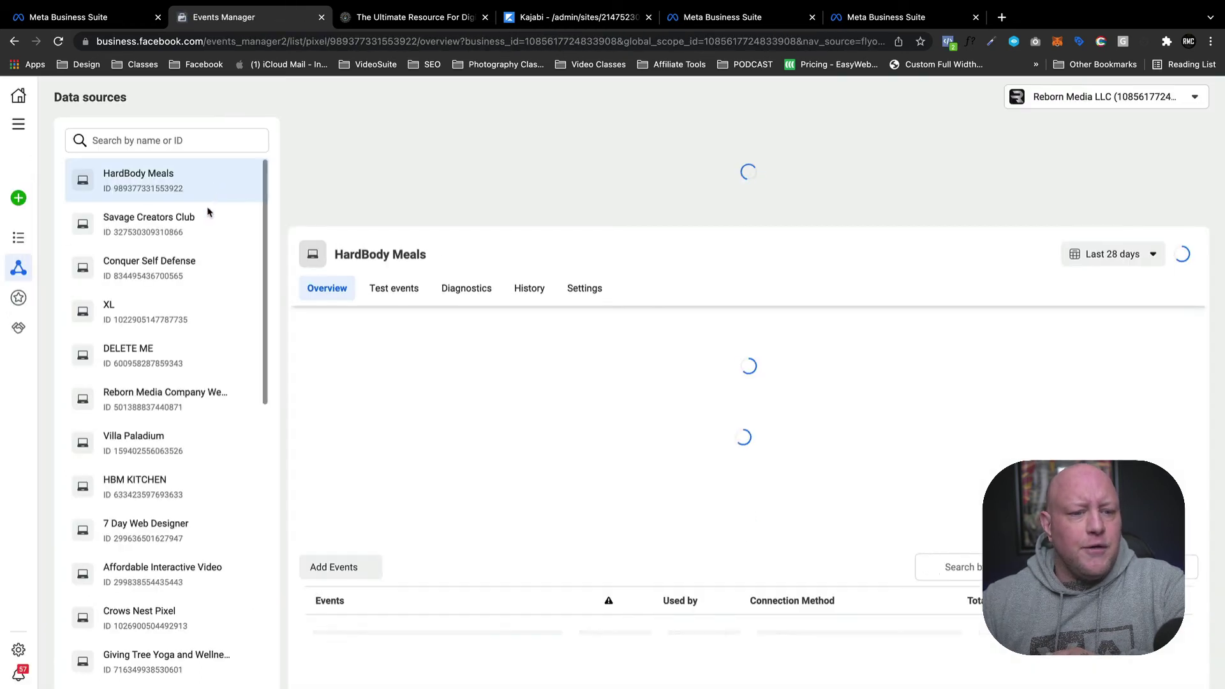
Open the DELETE ME BUT YOU CAN'T pixel's settings and select its Pixel ID.
{"action": "scroll", "coordinate": [182, 574], "scroll_direction": "down", "scroll_amount": 7}
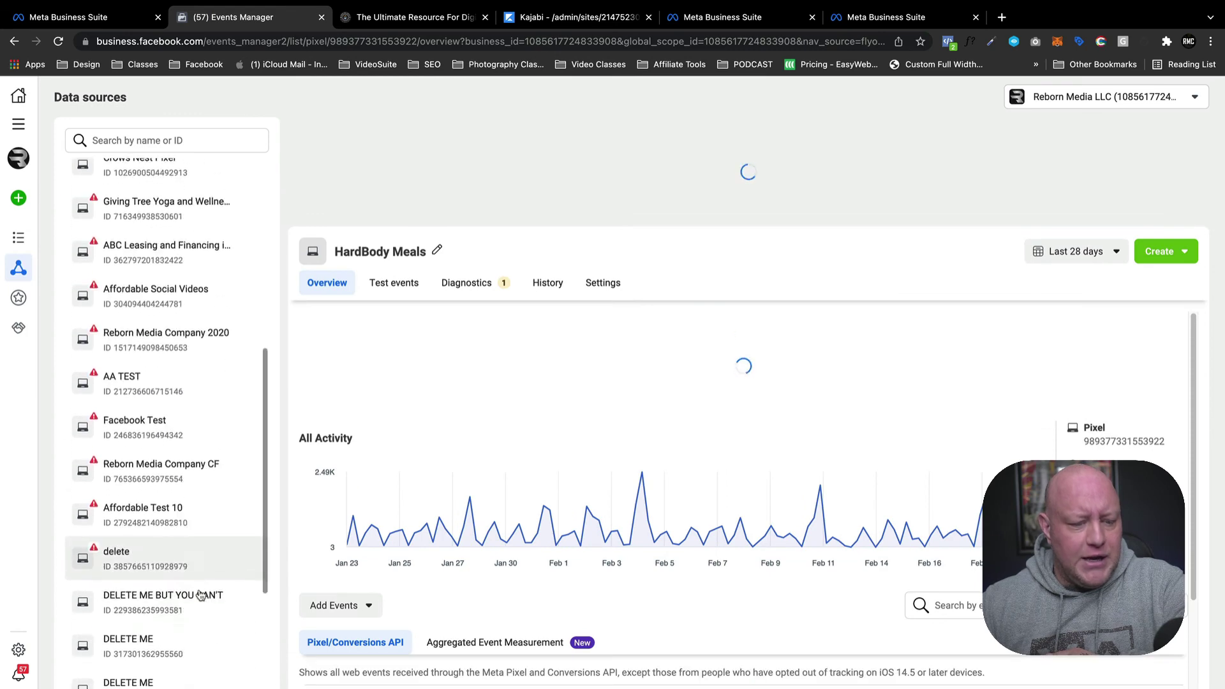
{"action": "left_click", "coordinate": [180, 606]}
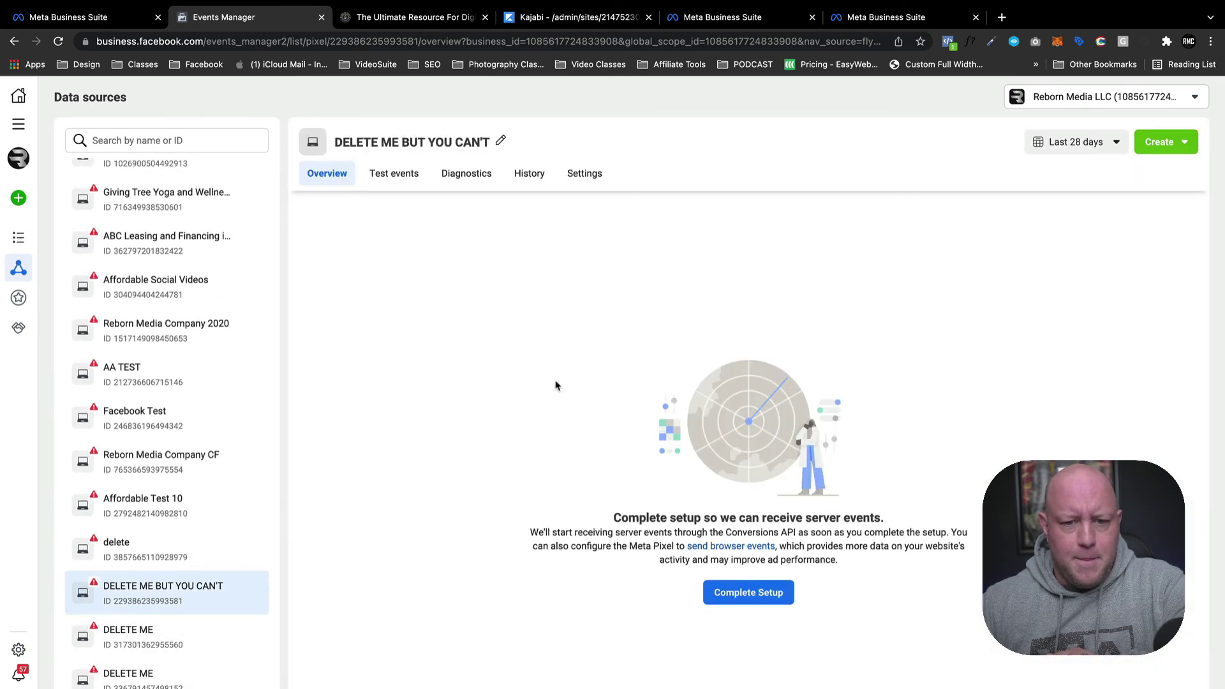
{"action": "left_click", "coordinate": [603, 172]}
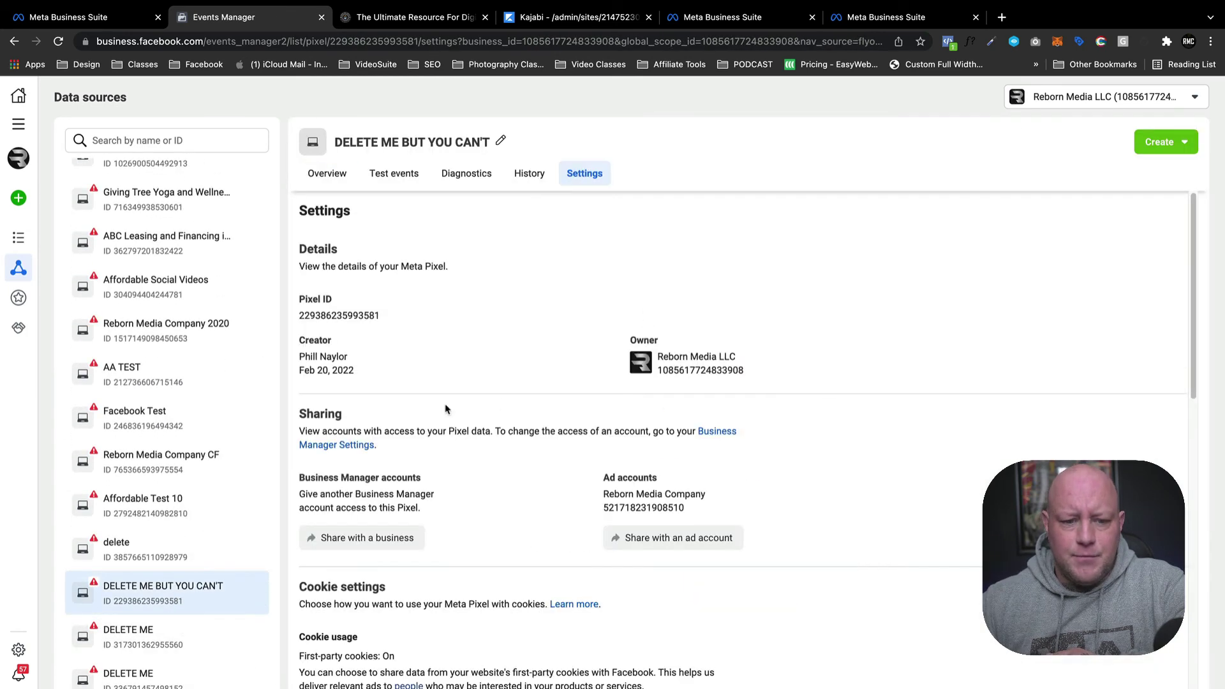
{"action": "left_click_drag", "start_coordinate": [381, 317], "coordinate": [285, 316]}
{"action": "left_click", "coordinate": [397, 361]}
{"action": "left_click_drag", "start_coordinate": [387, 323], "coordinate": [349, 320]}
{"action": "double_click", "coordinate": [304, 319]}
{"action": "left_click", "coordinate": [370, 319]}
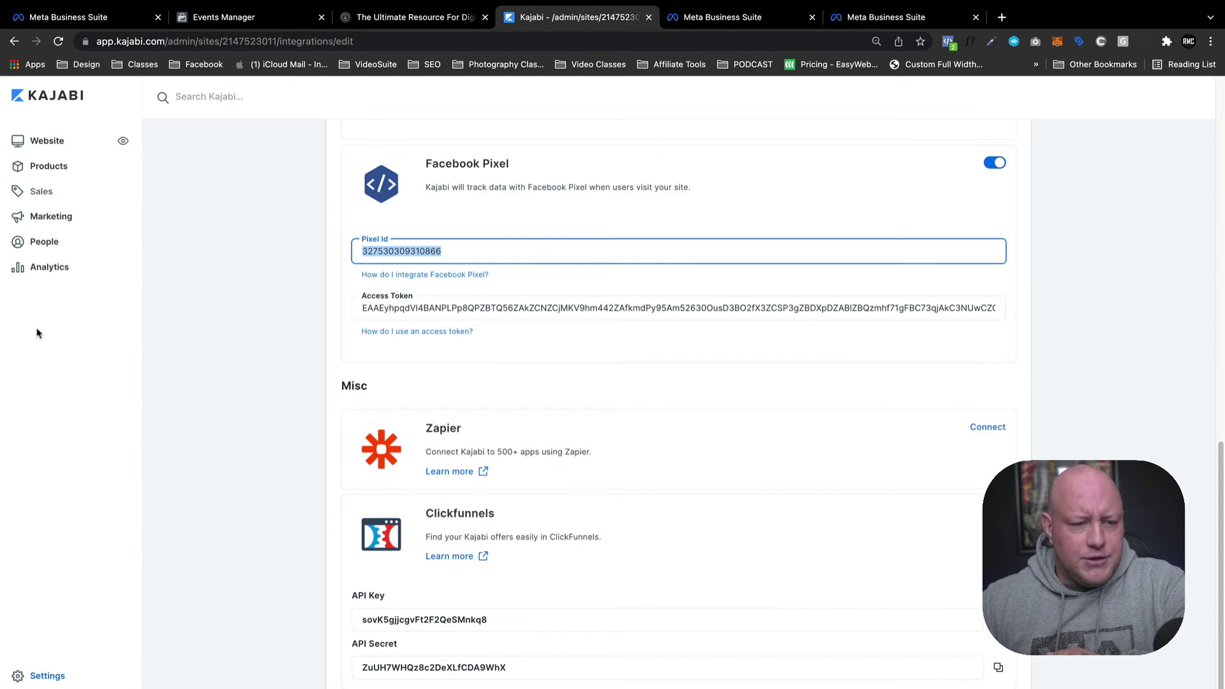
Compare the Pixel ID against Kajabi's Third Party Integrations settings, switching between both pages.
{"action": "left_click", "coordinate": [69, 676]}
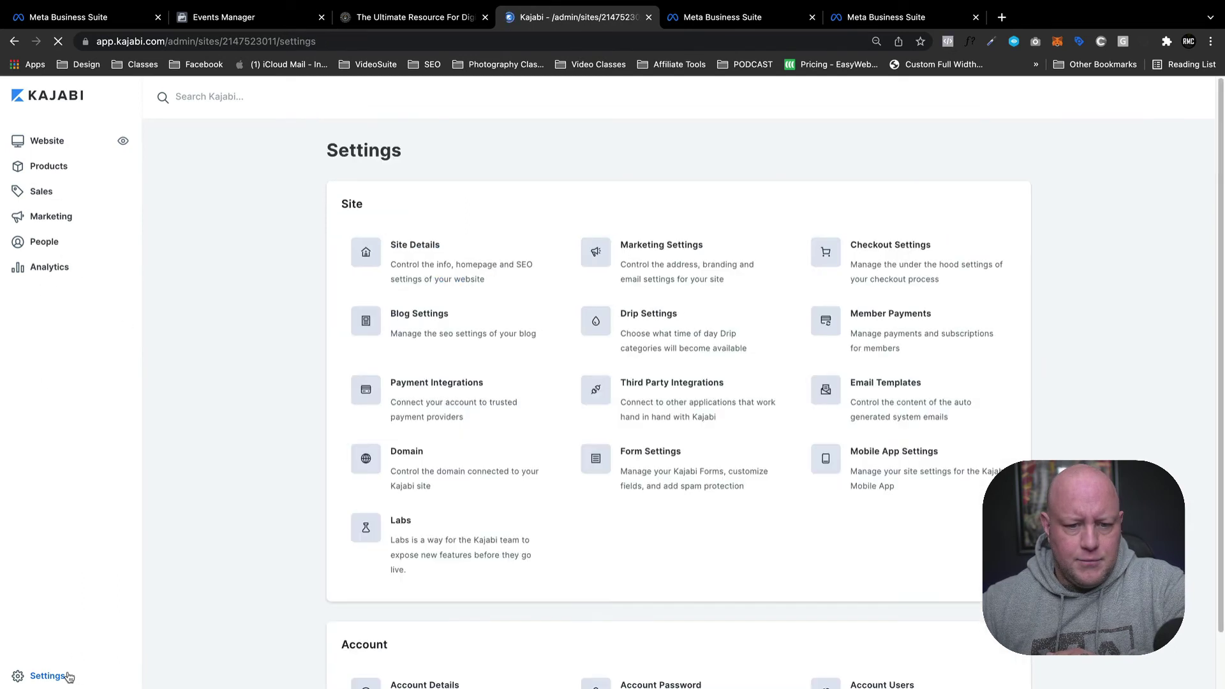
{"action": "left_click", "coordinate": [657, 409]}
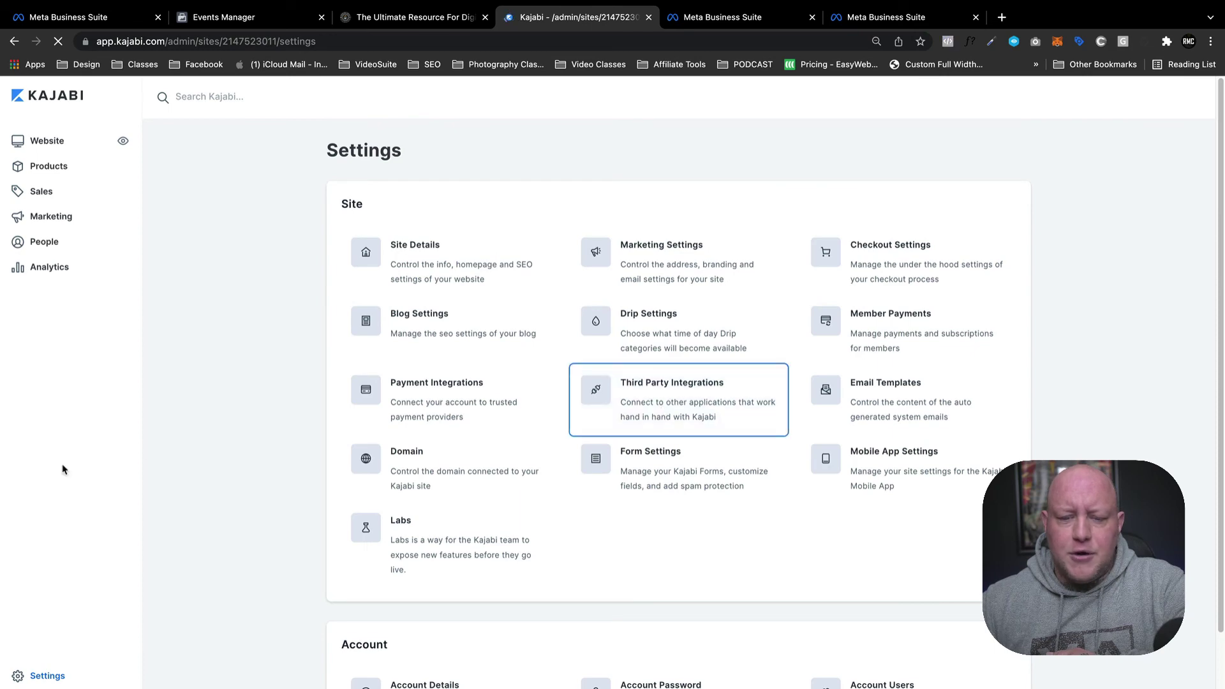
{"action": "scroll", "coordinate": [481, 441], "scroll_direction": "down", "scroll_amount": 6}
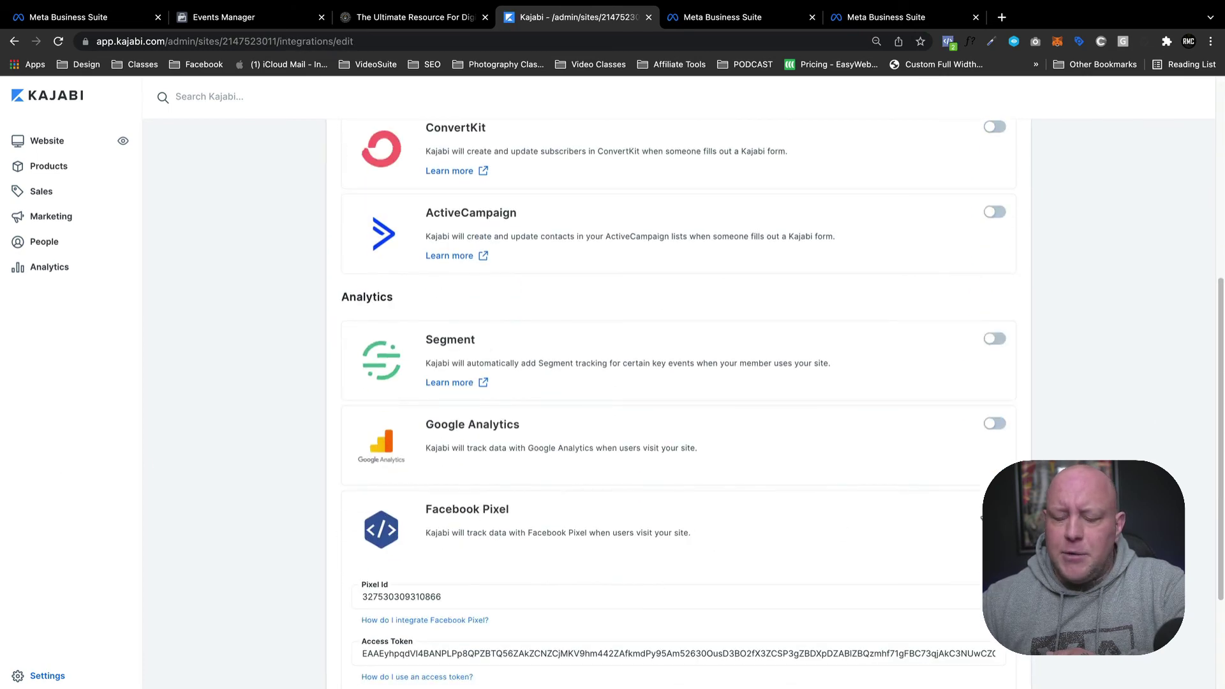
{"action": "scroll", "coordinate": [434, 574], "scroll_direction": "down", "scroll_amount": 1}
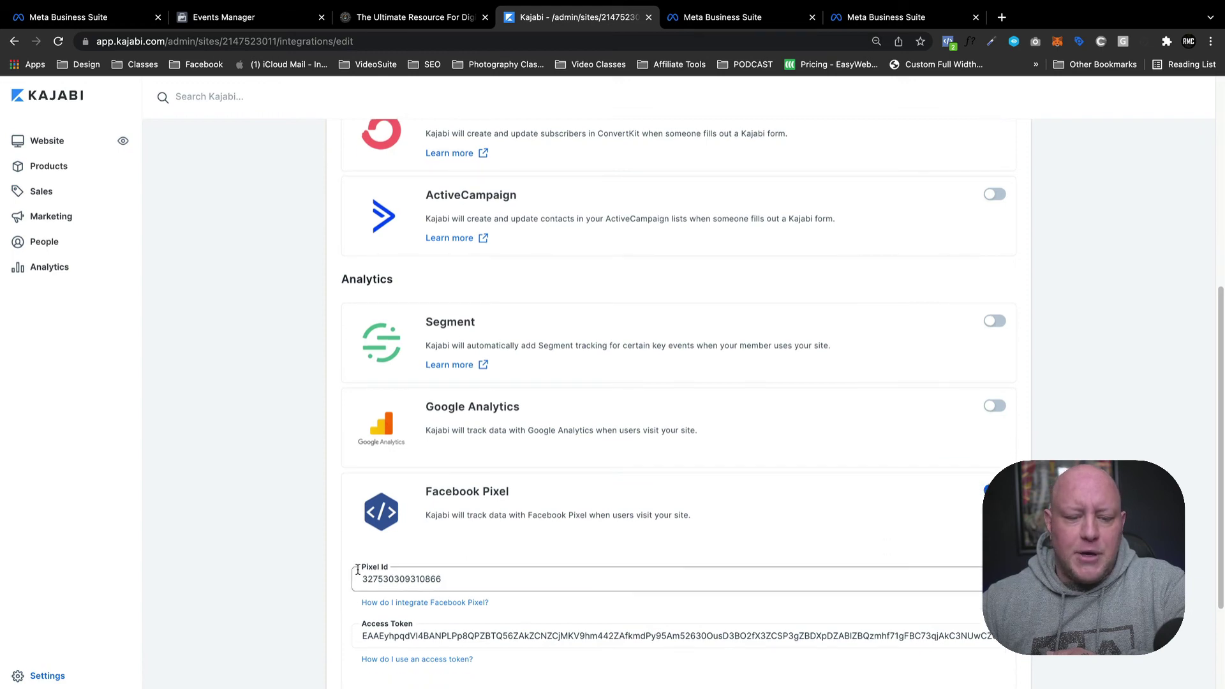
{"action": "left_click", "coordinate": [258, 18]}
{"action": "scroll", "coordinate": [422, 434], "scroll_direction": "down", "scroll_amount": 3}
{"action": "scroll", "coordinate": [422, 434], "scroll_direction": "down", "scroll_amount": 10}
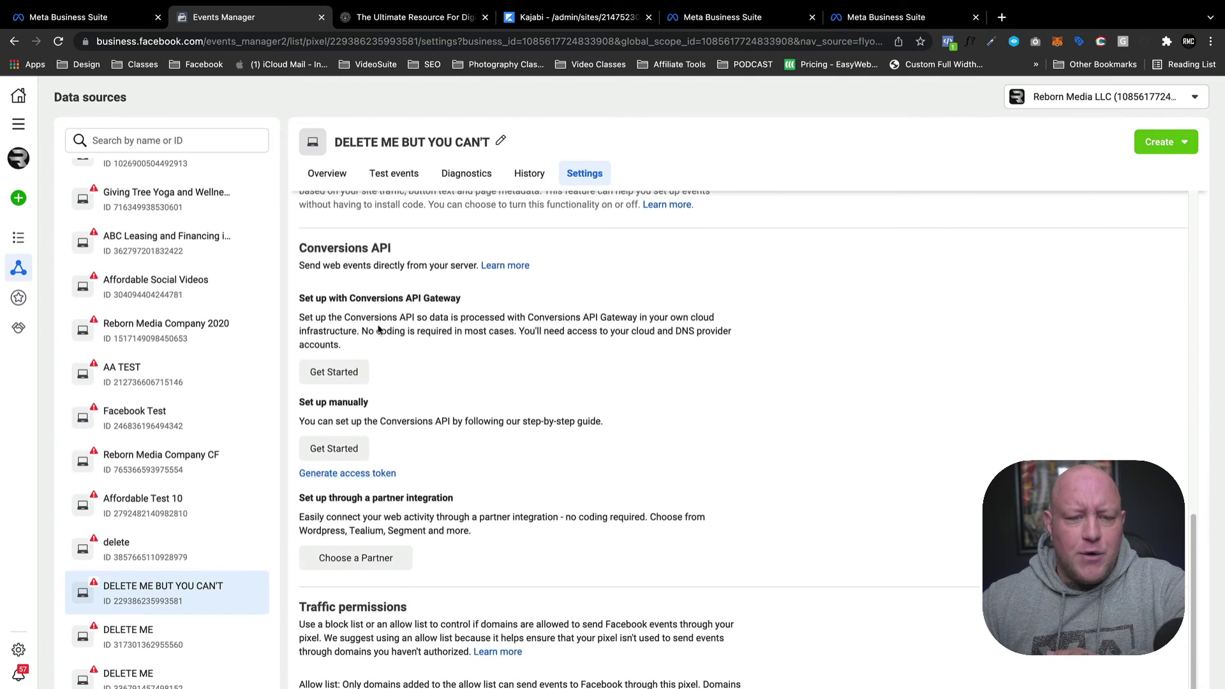
{"action": "left_click", "coordinate": [561, 17]}
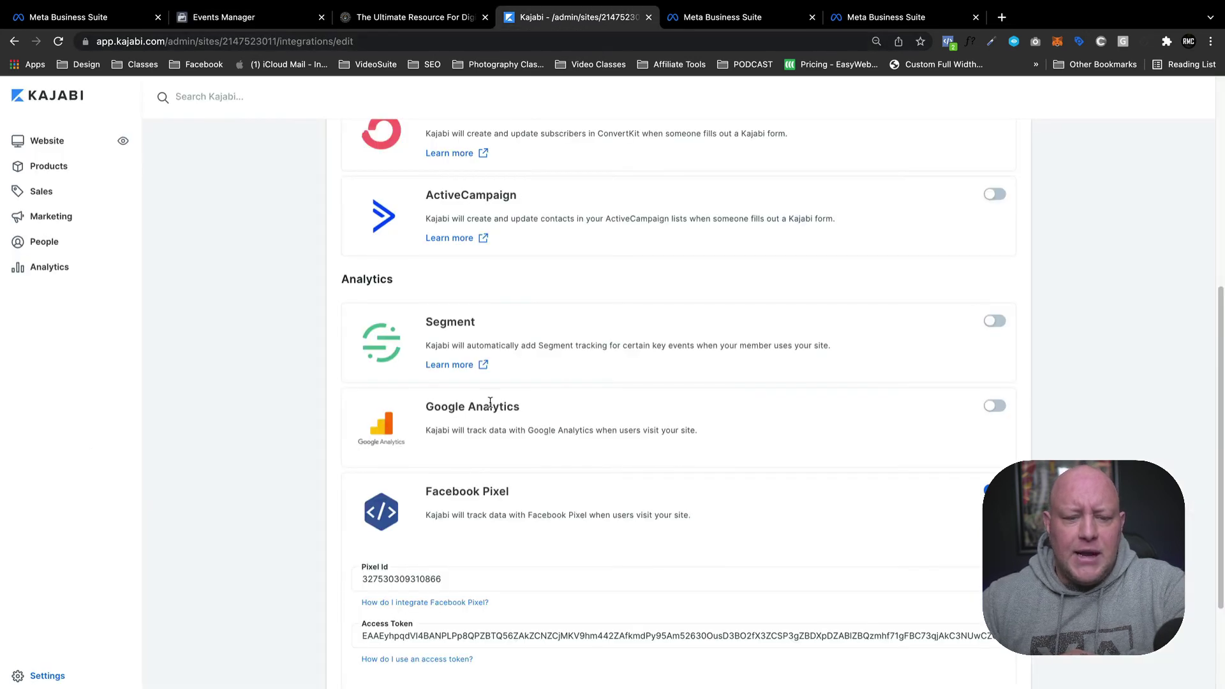
{"action": "scroll", "coordinate": [488, 409], "scroll_direction": "down", "scroll_amount": 3}
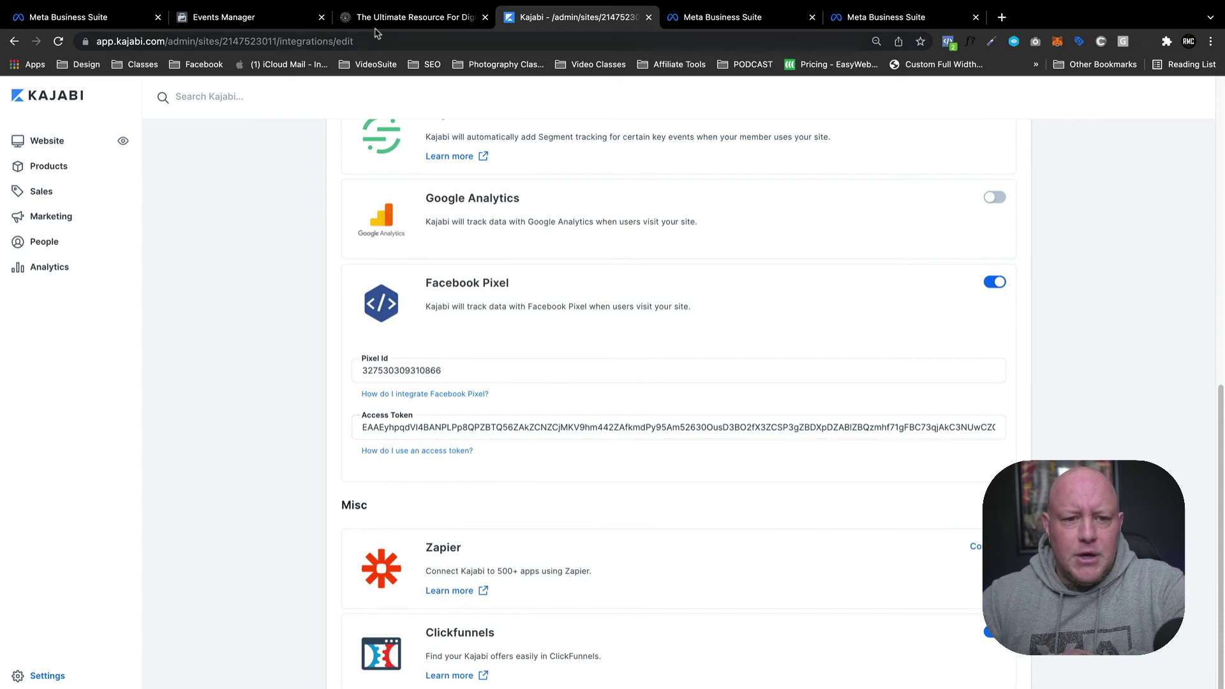
{"action": "left_click", "coordinate": [259, 18]}
{"action": "scroll", "coordinate": [401, 212], "scroll_direction": "up", "scroll_amount": 5}
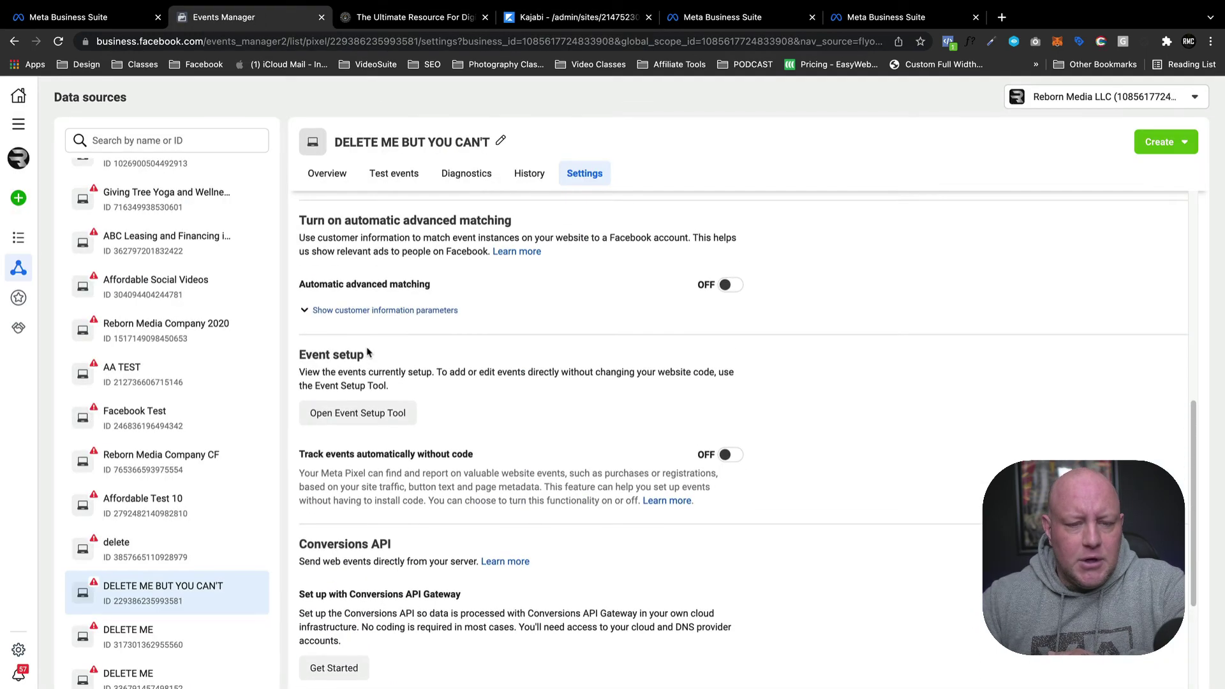
Look at the pixel's Test events website URL field, then open the Savage Creators Club pixel overview.
{"action": "left_click", "coordinate": [399, 173]}
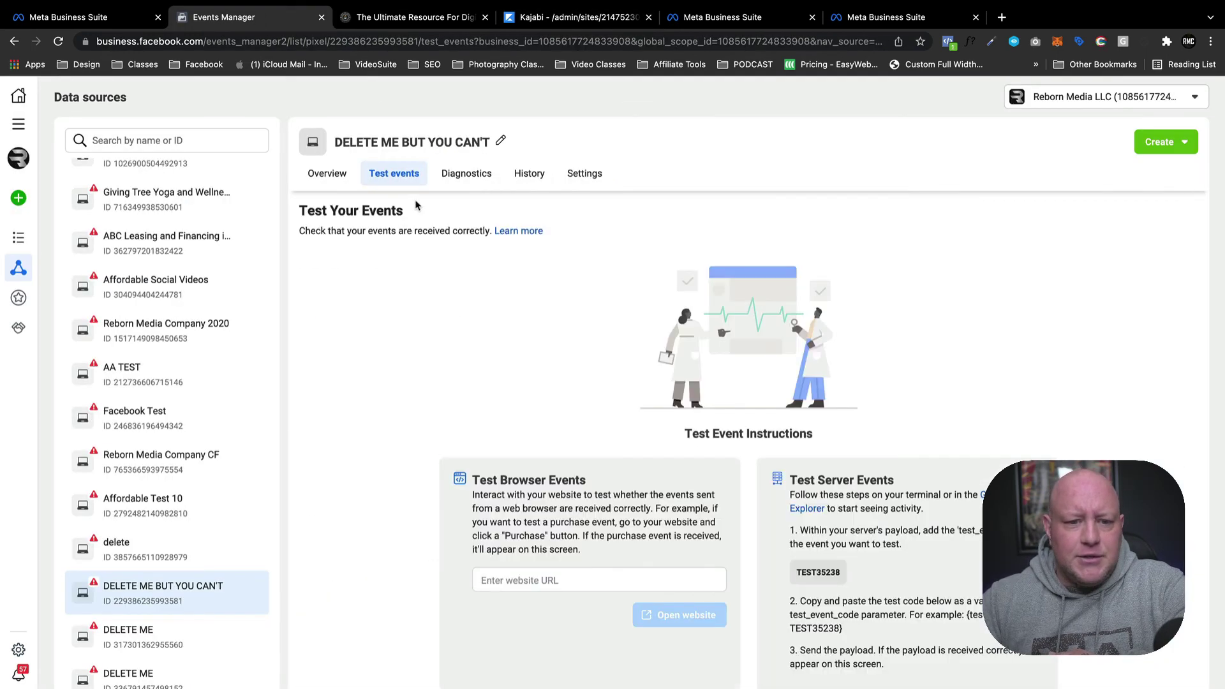
{"action": "left_click", "coordinate": [522, 582]}
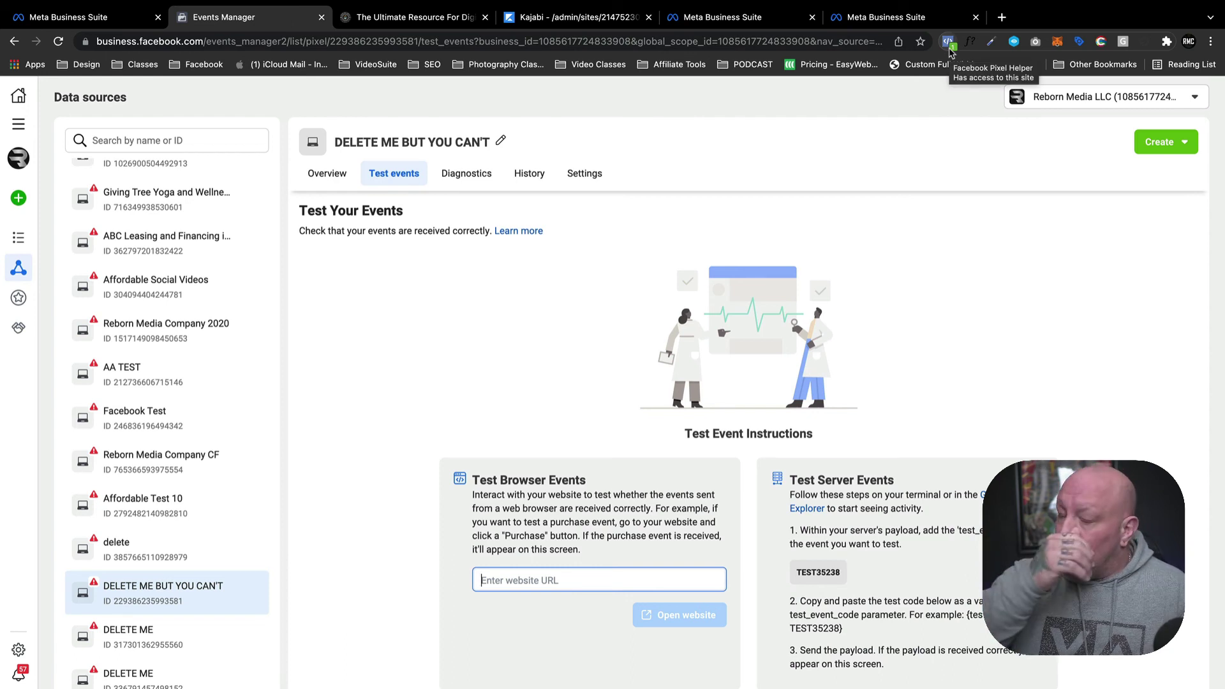
{"action": "left_click", "coordinate": [319, 182]}
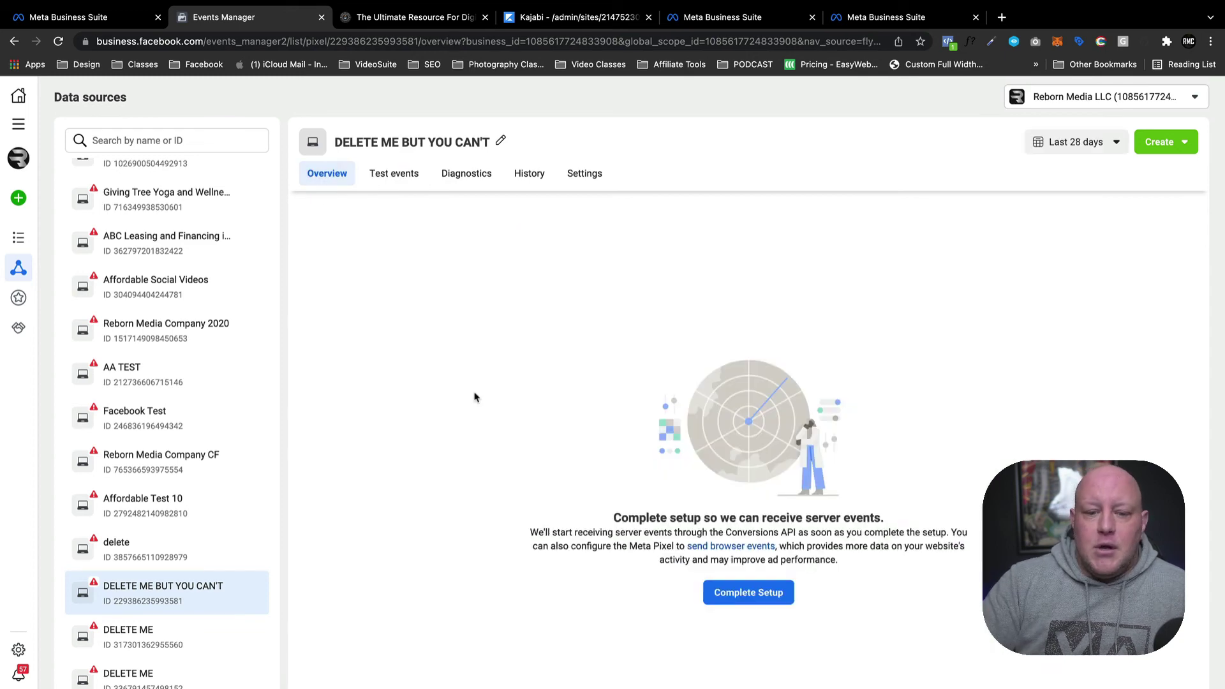
{"action": "scroll", "coordinate": [191, 287], "scroll_direction": "up", "scroll_amount": 7}
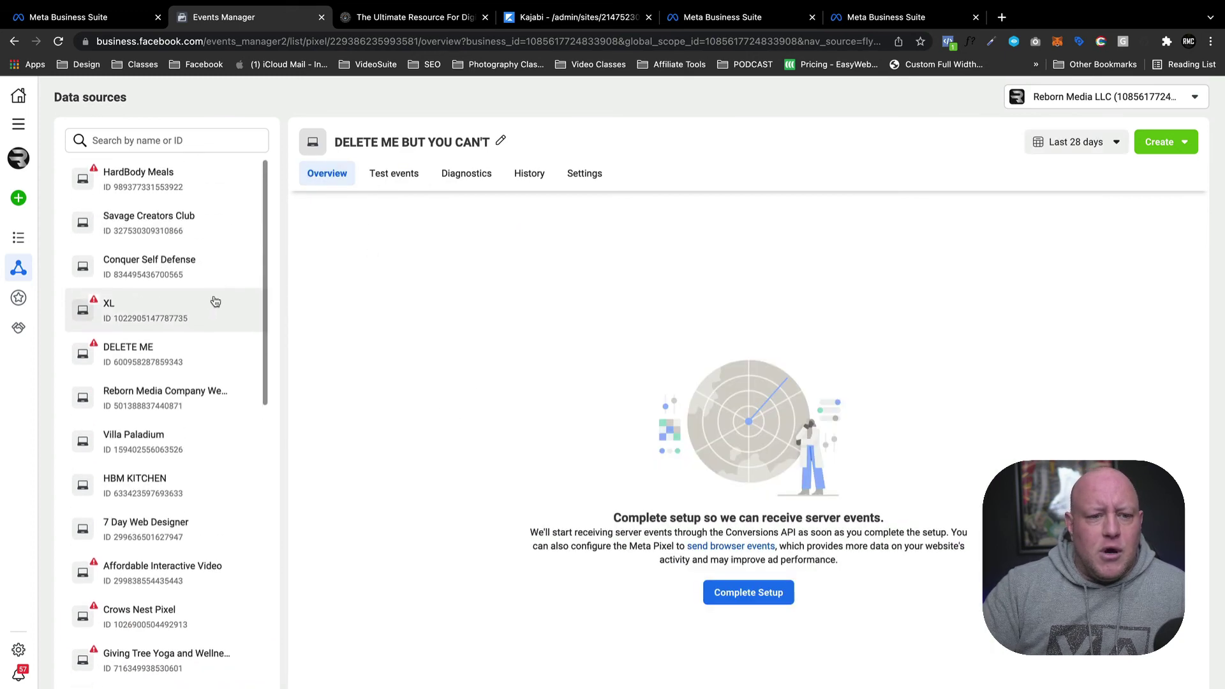
{"action": "left_click", "coordinate": [153, 223]}
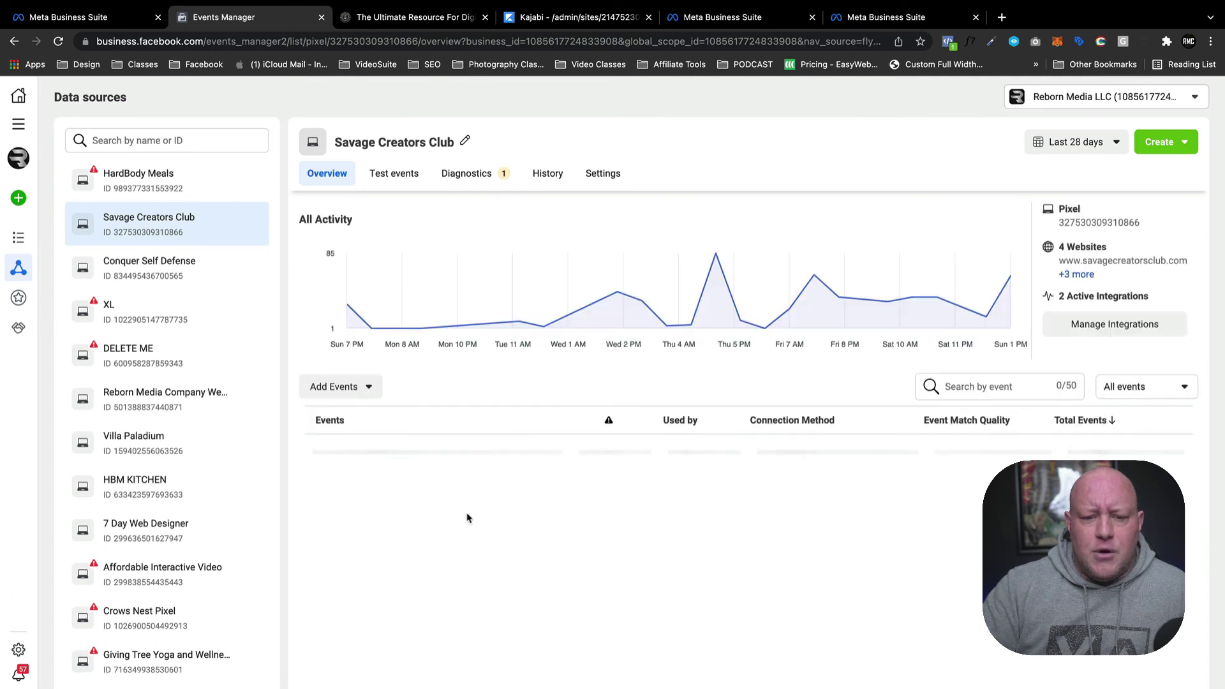